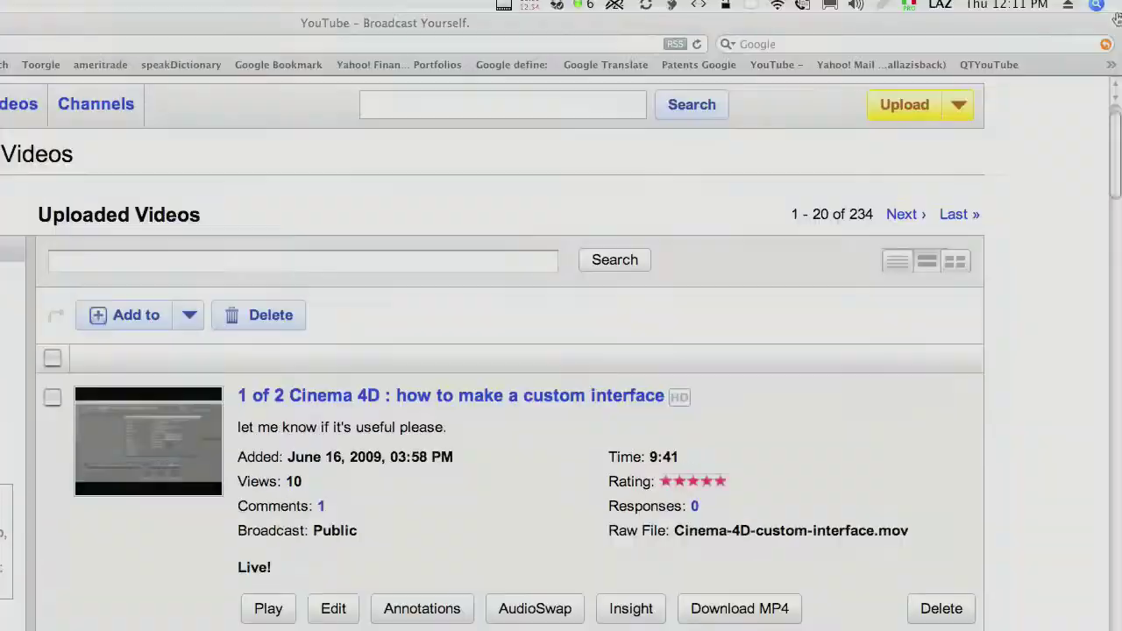
- Switch to the open Untitled 3 scene in Cinema 4D, open the Command Manager, and move its window lower
{"action": "mouse_move", "coordinate": [1112, 7]}
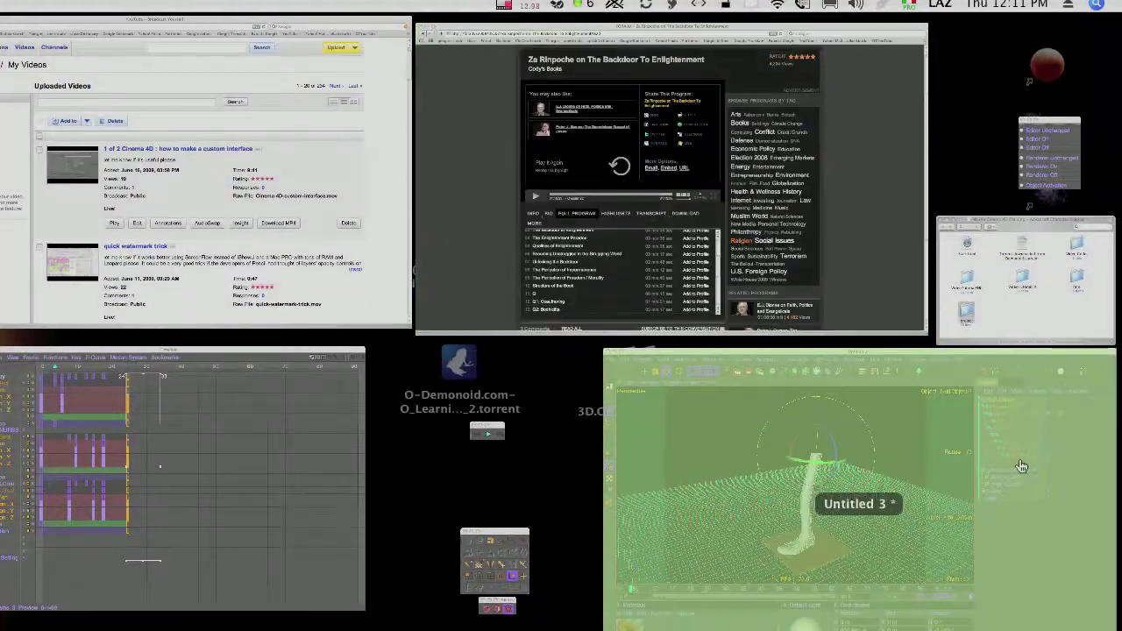
{"action": "left_click", "coordinate": [1022, 466]}
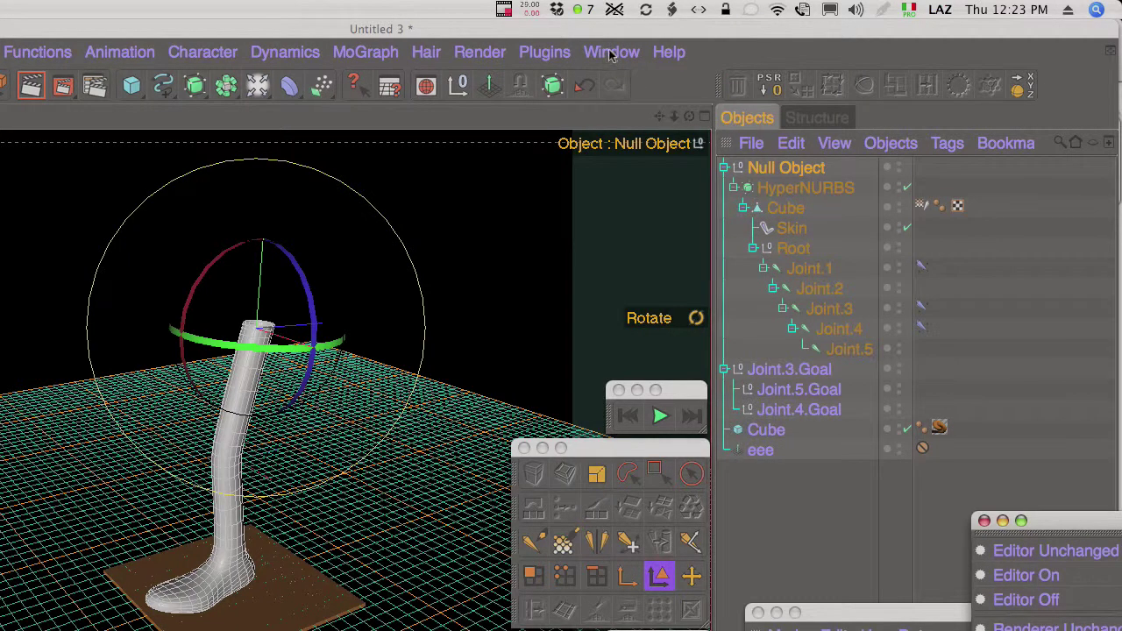
{"action": "left_click", "coordinate": [612, 53]}
{"action": "mouse_move", "coordinate": [617, 84]}
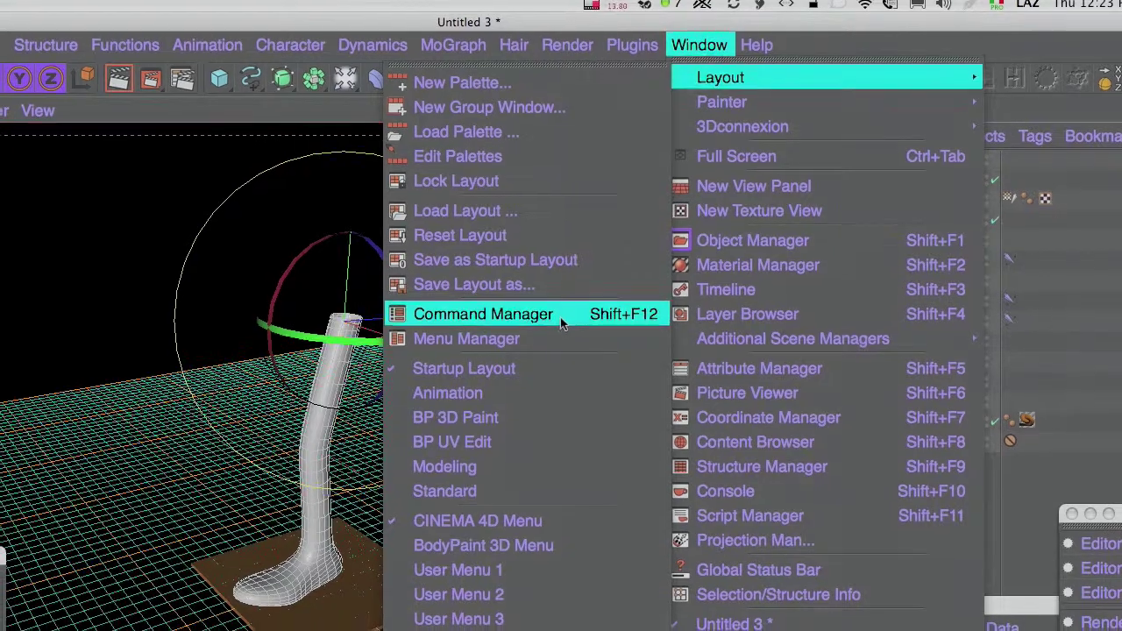
{"action": "left_click", "coordinate": [561, 325]}
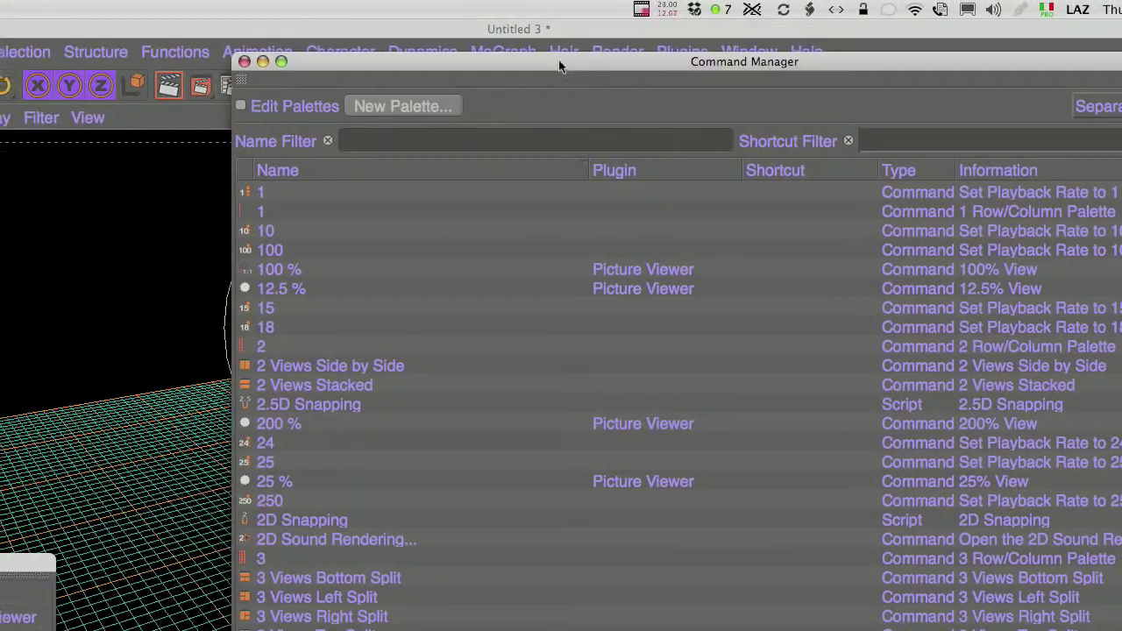
{"action": "left_click_drag", "start_coordinate": [562, 64], "coordinate": [588, 335]}
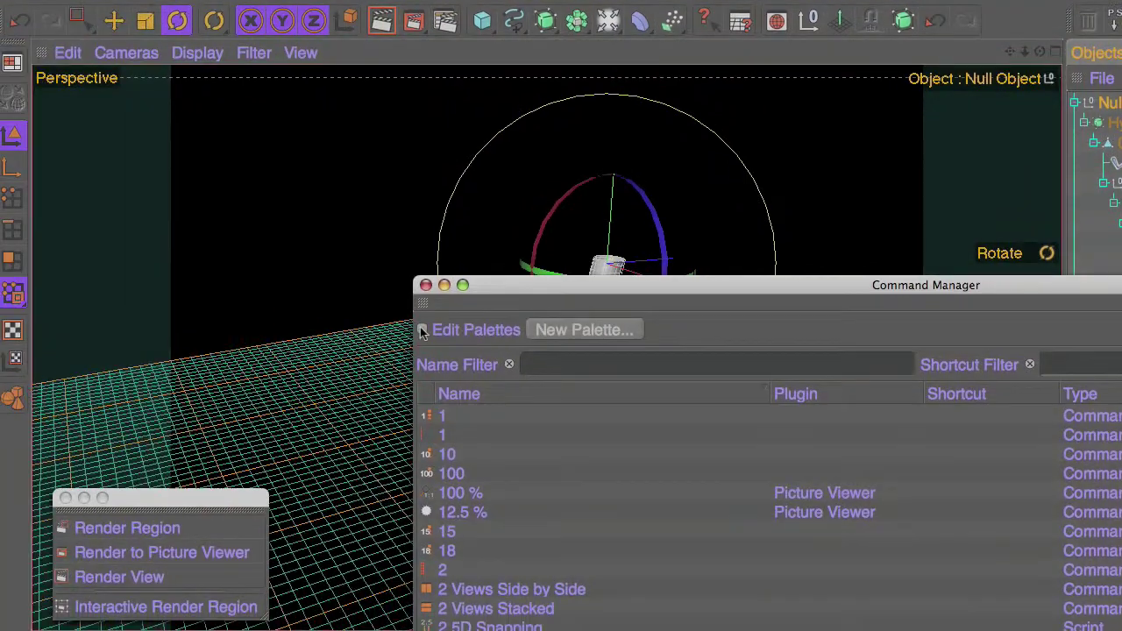
- Enable palette editing, create a new empty palette, and place it beside the Command Manager over the viewport
{"action": "left_click", "coordinate": [422, 329]}
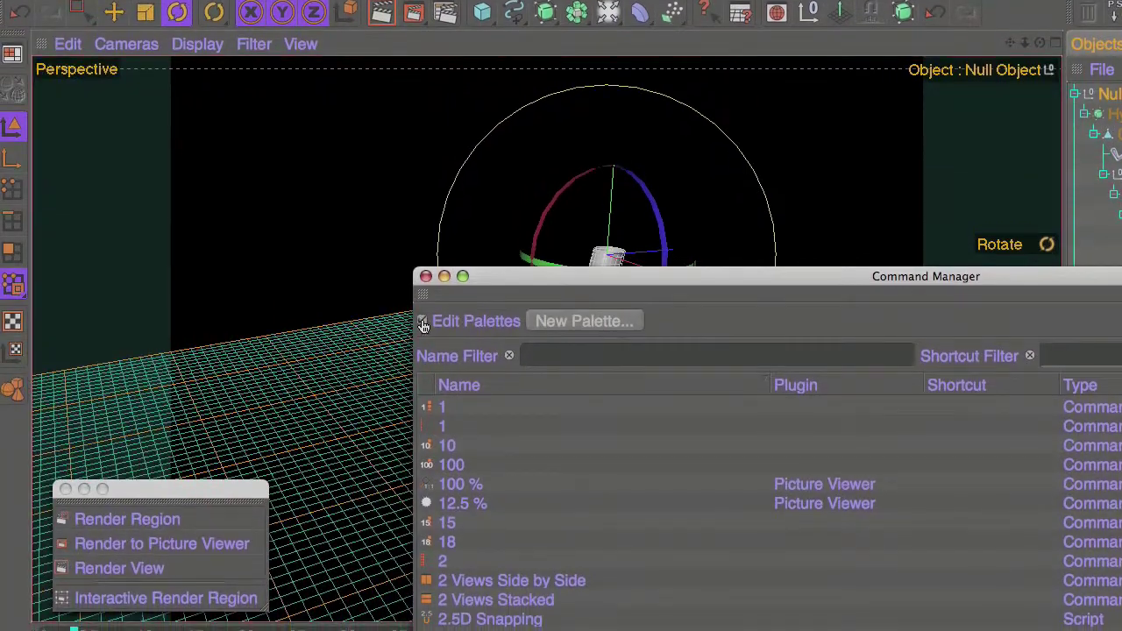
{"action": "left_click", "coordinate": [554, 333]}
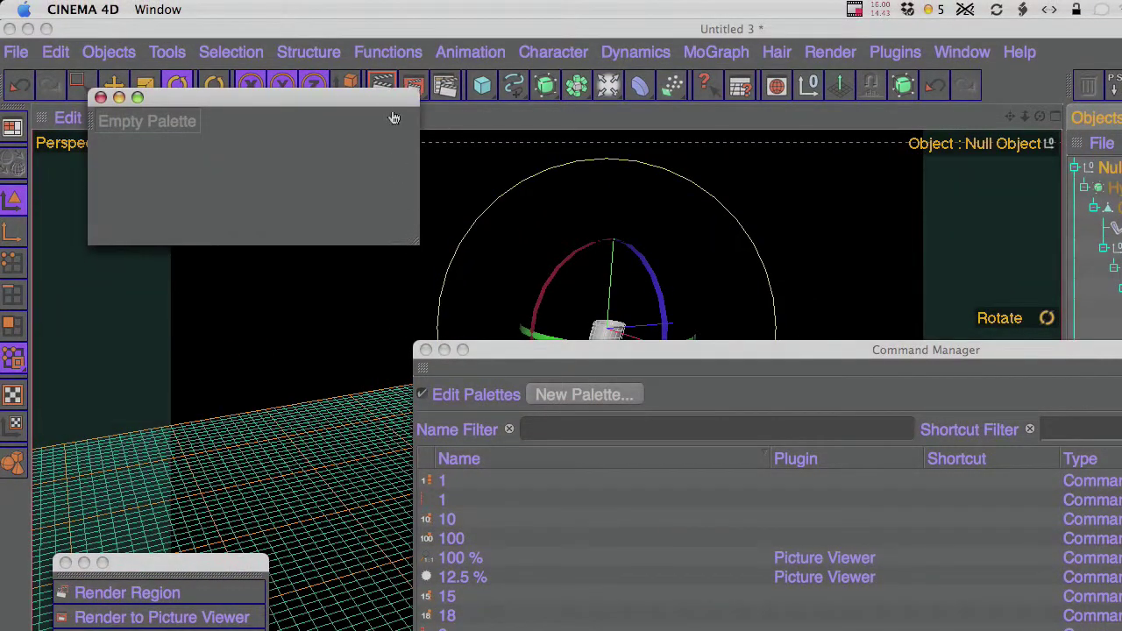
{"action": "left_click_drag", "start_coordinate": [379, 106], "coordinate": [578, 174]}
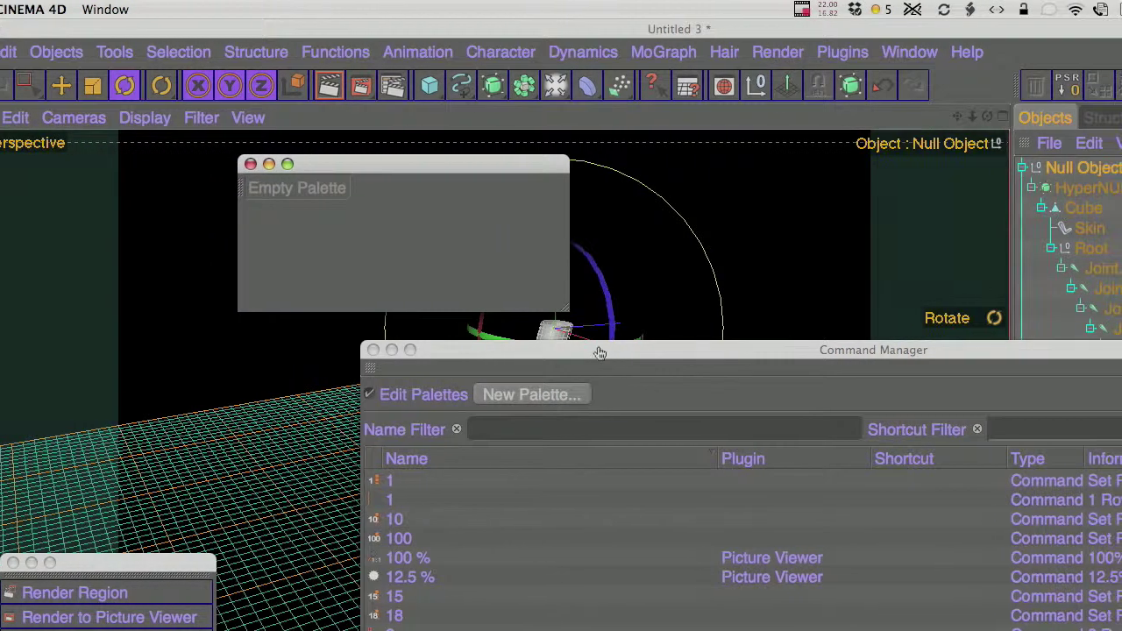
{"action": "left_click_drag", "start_coordinate": [641, 350], "coordinate": [981, 97]}
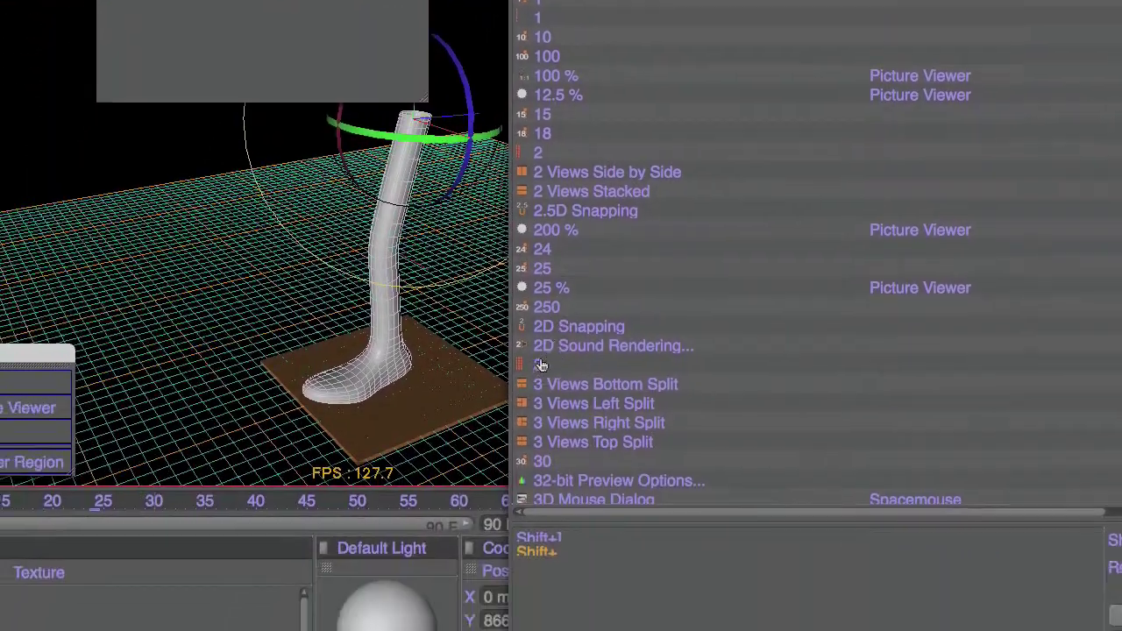
- Add the 3 Views Bottom Split command to the empty palette, and close the Command Manager
{"action": "left_click_drag", "start_coordinate": [480, 594], "coordinate": [357, 529]}
{"action": "left_click_drag", "start_coordinate": [540, 280], "coordinate": [237, 0]}
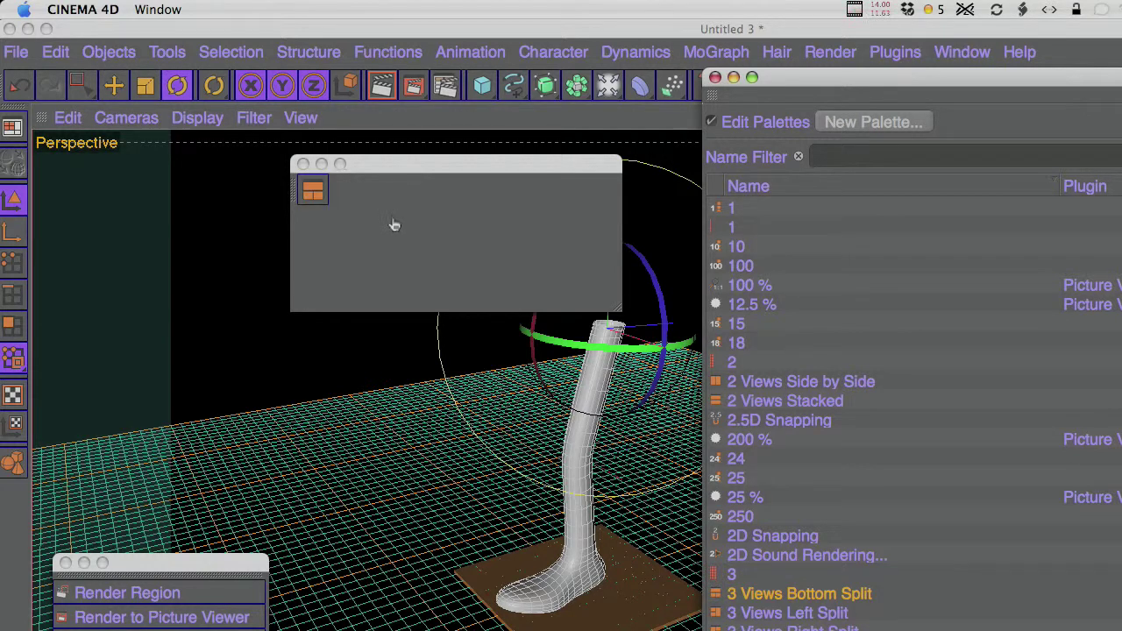
{"action": "left_click_drag", "start_coordinate": [442, 176], "coordinate": [613, 292]}
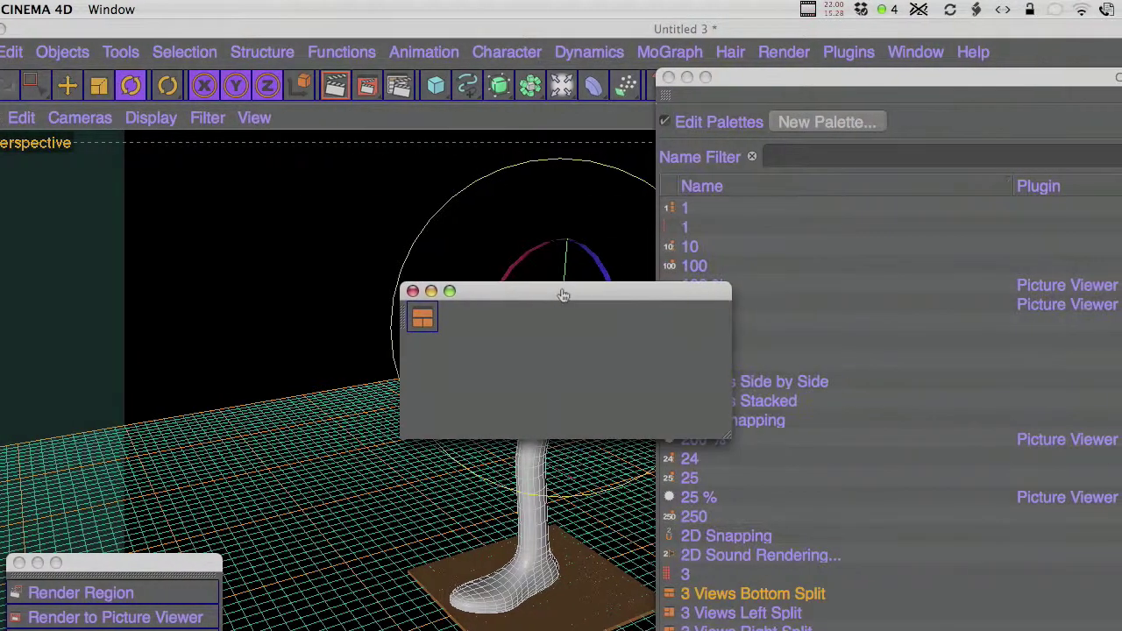
{"action": "left_click_drag", "start_coordinate": [681, 81], "coordinate": [749, 191]}
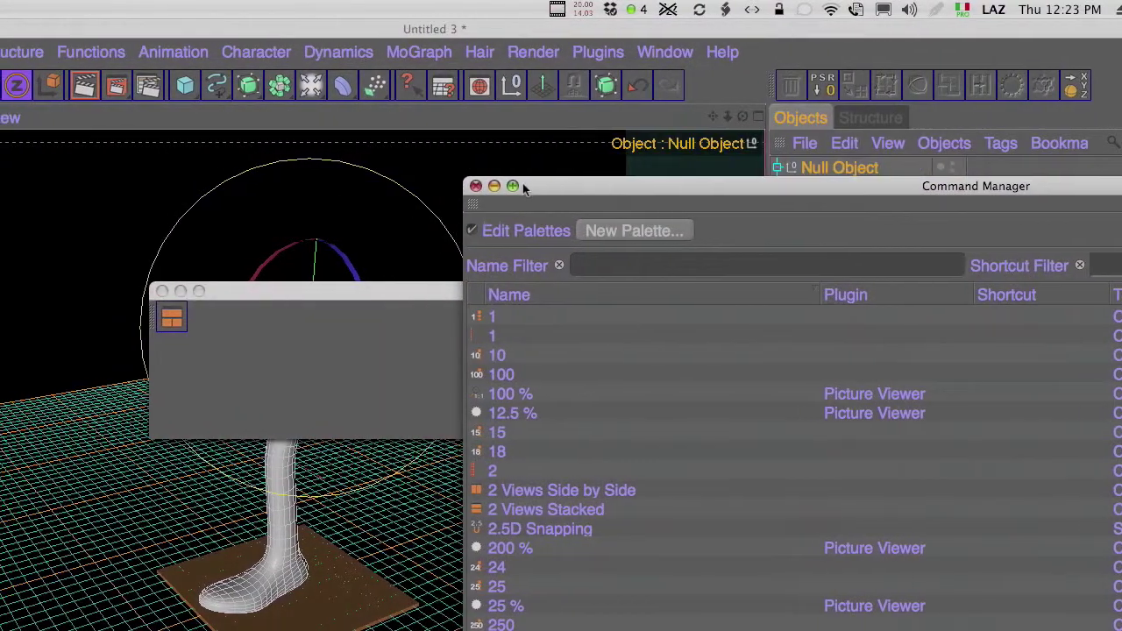
{"action": "left_click", "coordinate": [600, 185]}
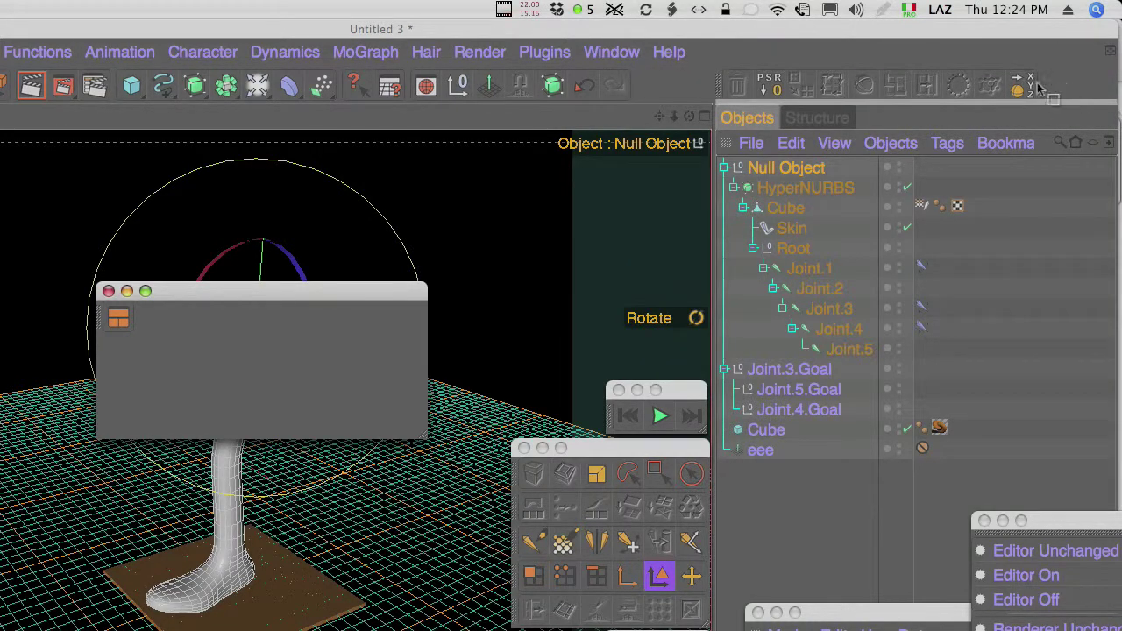
- Dock the one-command palette above the tool row over the Objects manager, and collapse and re-expand it
{"action": "left_click_drag", "start_coordinate": [1037, 78], "coordinate": [1033, 80]}
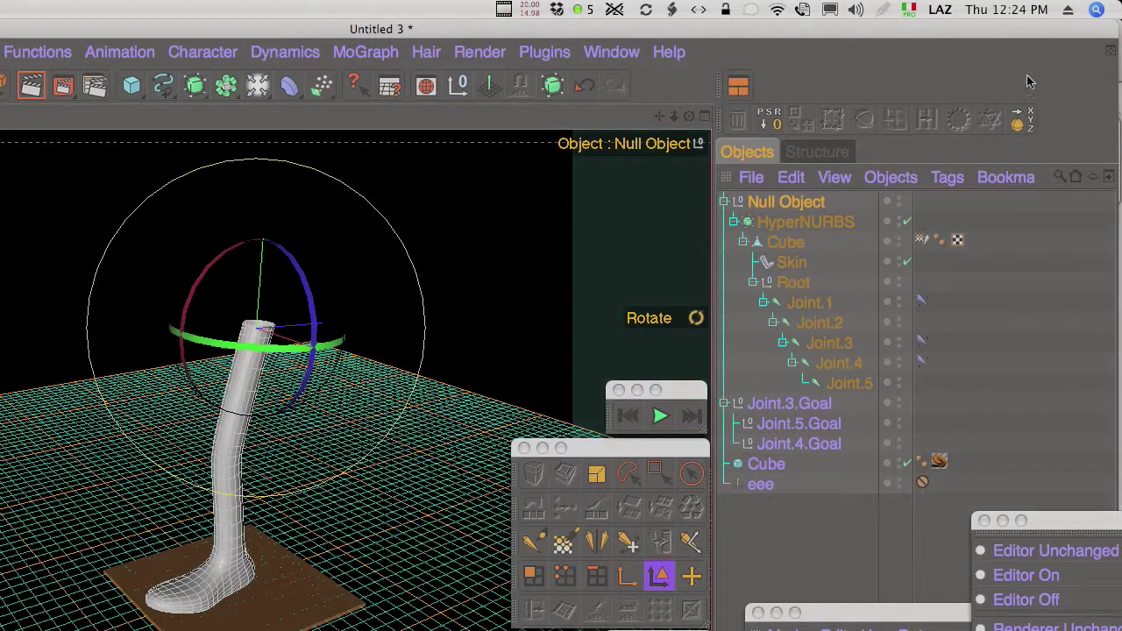
{"action": "middle_click", "coordinate": [717, 86]}
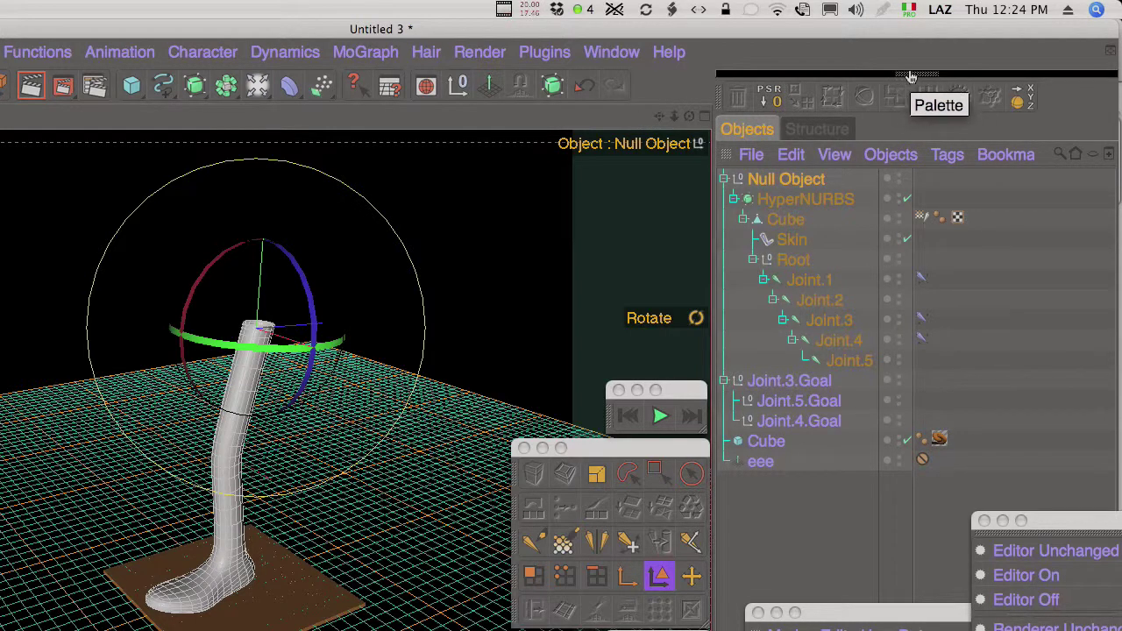
{"action": "left_click_drag", "start_coordinate": [911, 77], "coordinate": [909, 80]}
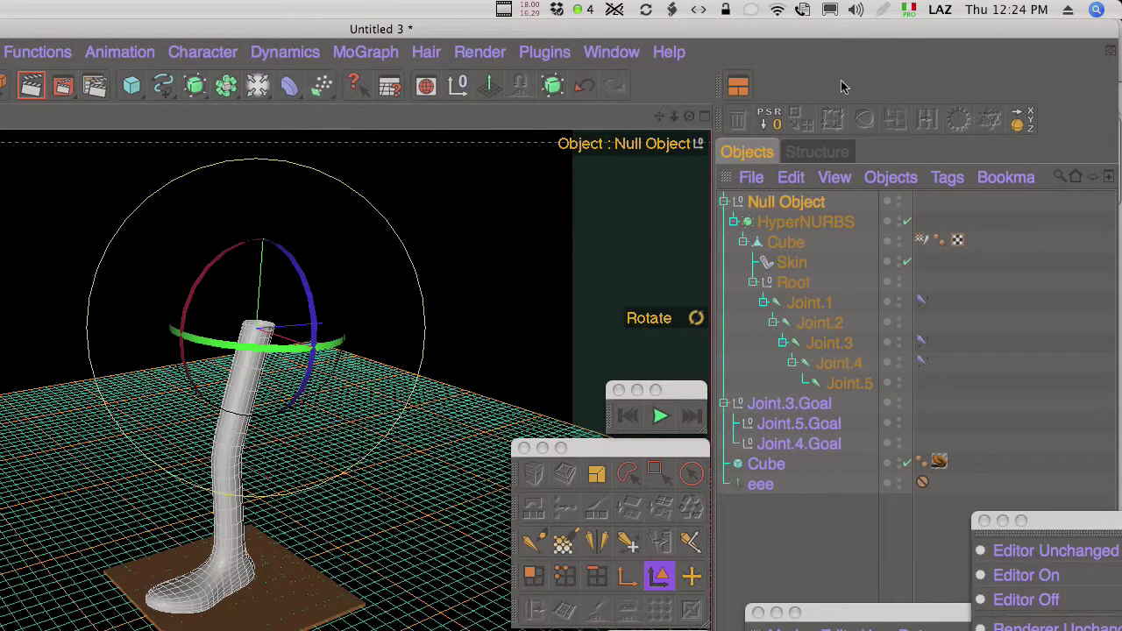
- Undock the one-command palette from the layout and close it
{"action": "left_click", "coordinate": [724, 88]}
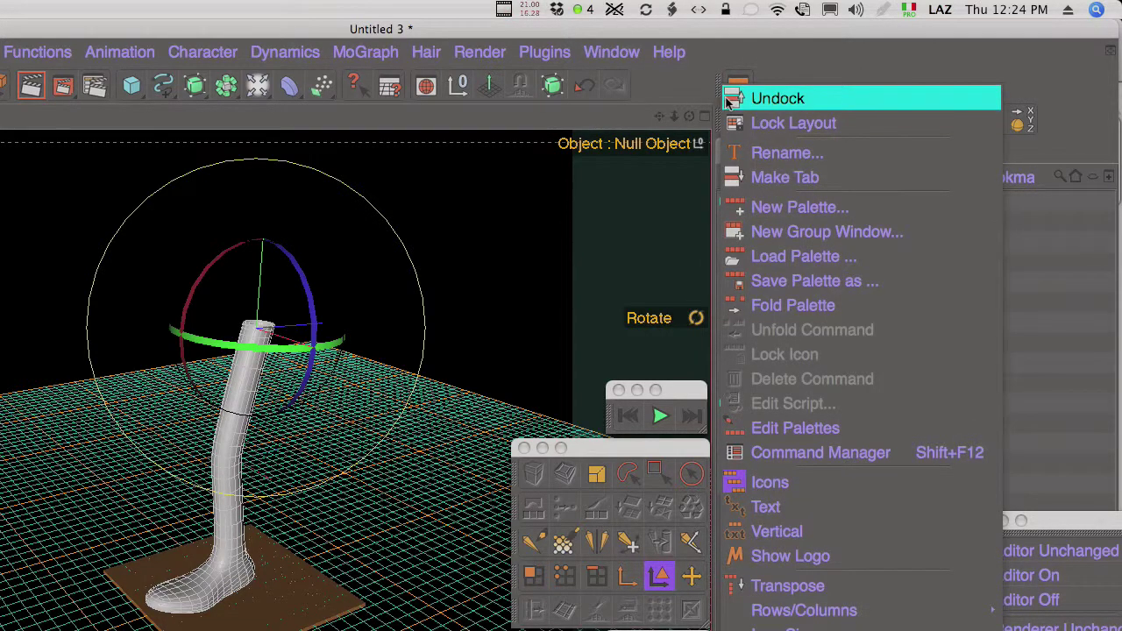
{"action": "left_click", "coordinate": [778, 98]}
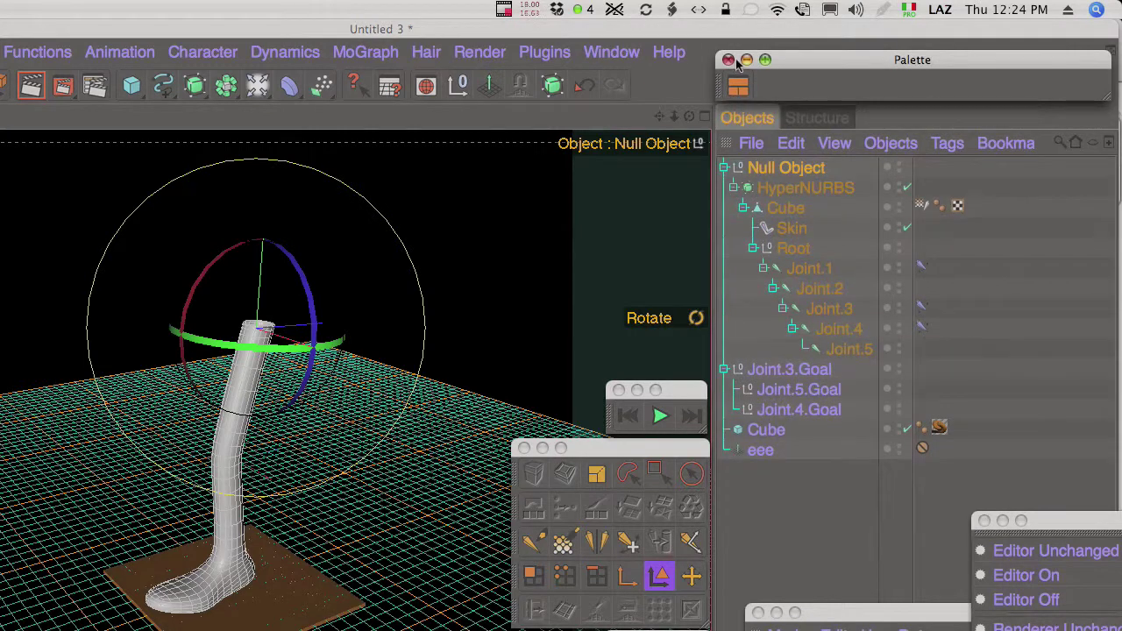
{"action": "left_click", "coordinate": [728, 60]}
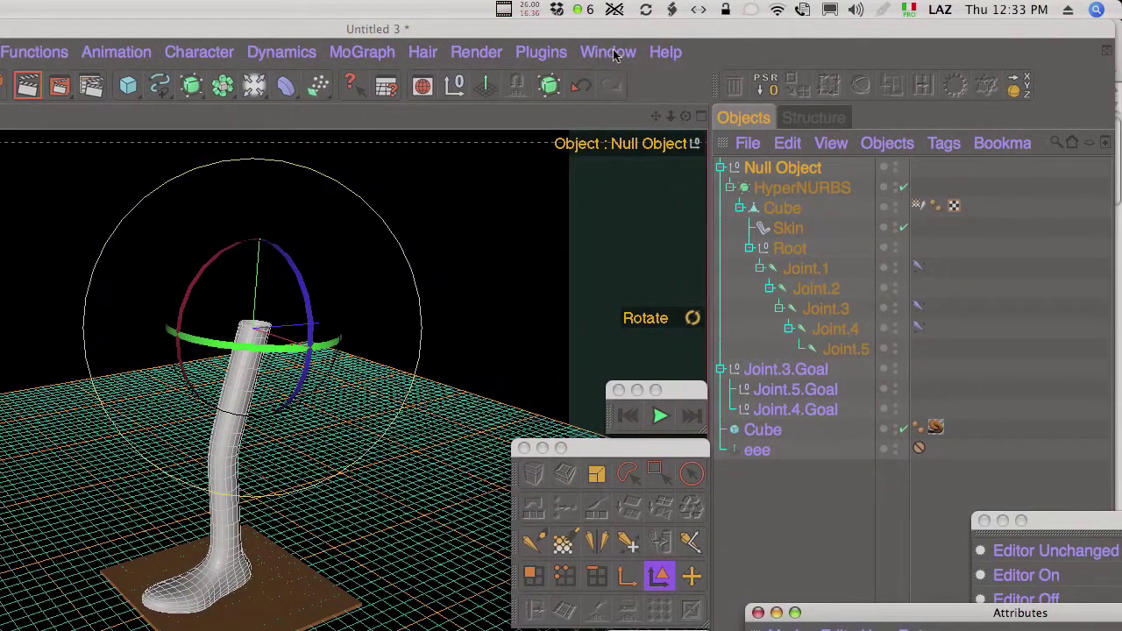
- Create a new empty palette, widen its window, and move it over the perspective viewport
{"action": "left_click", "coordinate": [615, 55]}
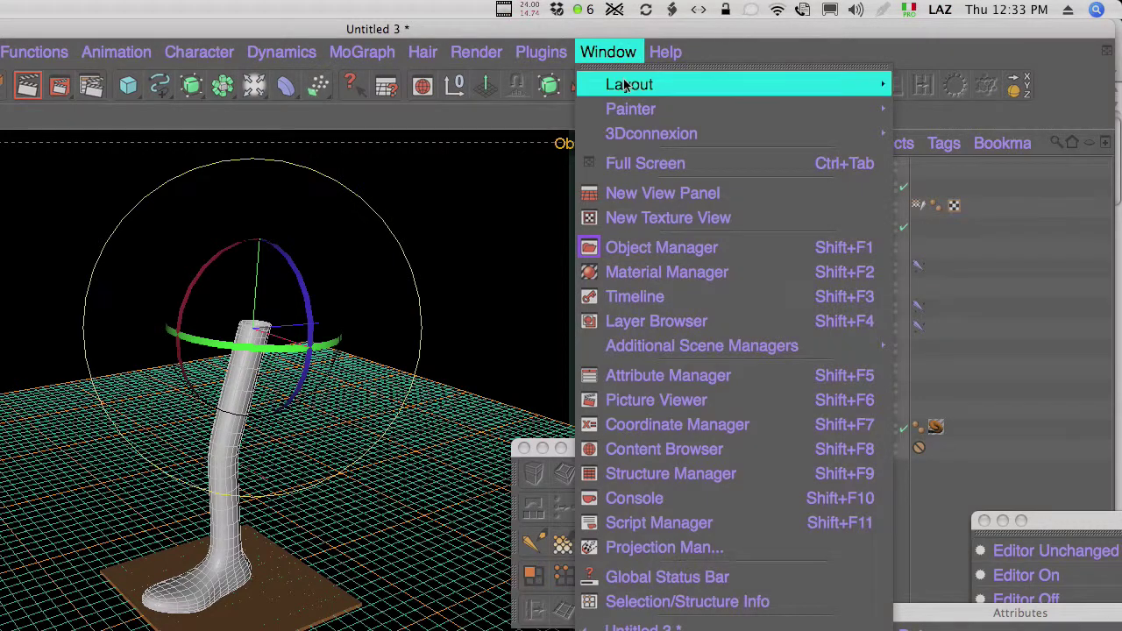
{"action": "mouse_move", "coordinate": [628, 86]}
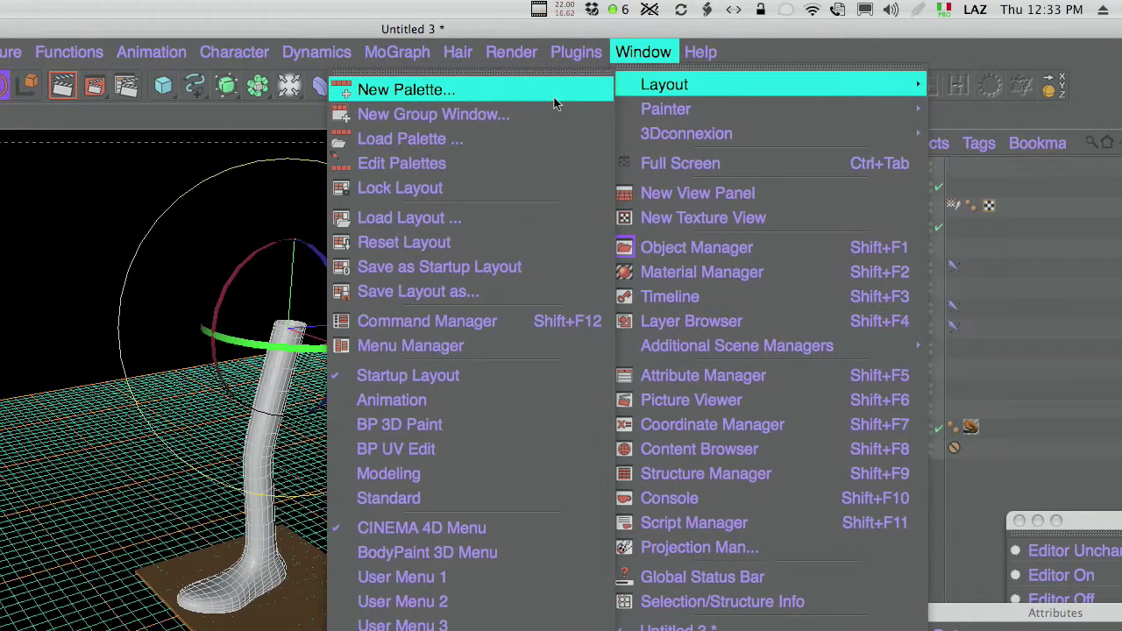
{"action": "left_click", "coordinate": [516, 97]}
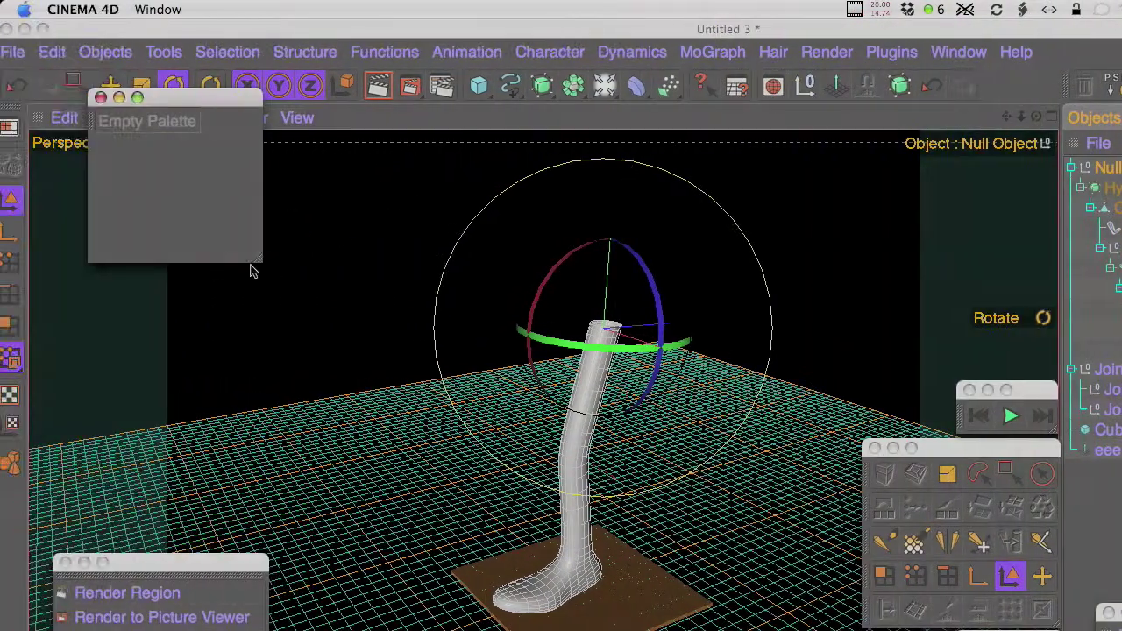
{"action": "left_click_drag", "start_coordinate": [299, 274], "coordinate": [429, 276]}
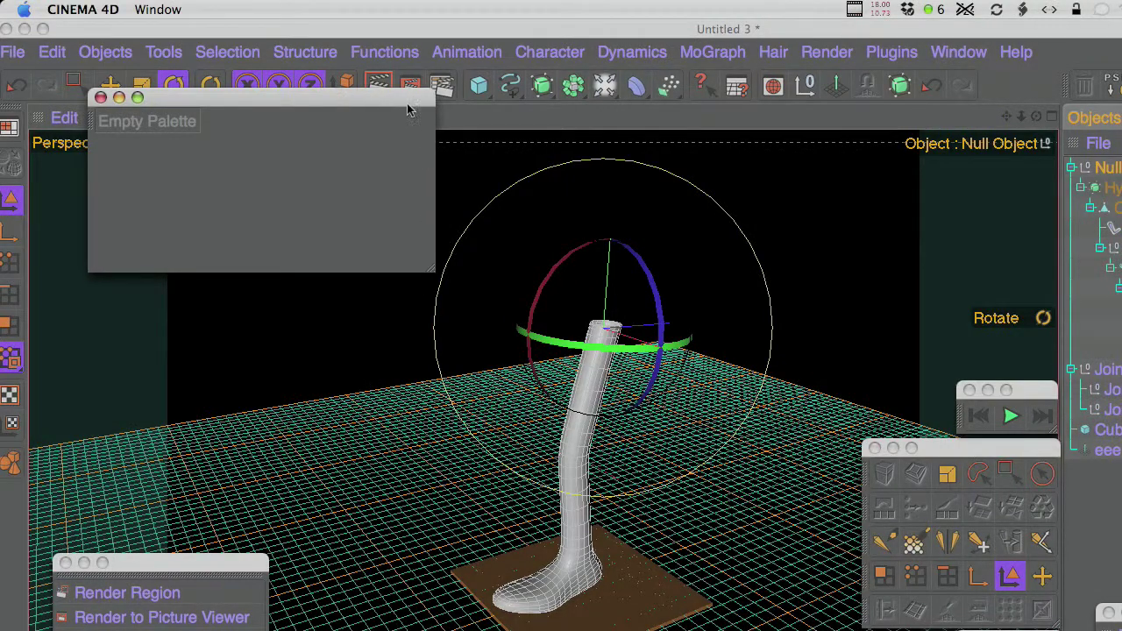
{"action": "left_click_drag", "start_coordinate": [408, 110], "coordinate": [483, 264]}
- Create two more empty palettes and arrange them below the first one
{"action": "left_click", "coordinate": [955, 53]}
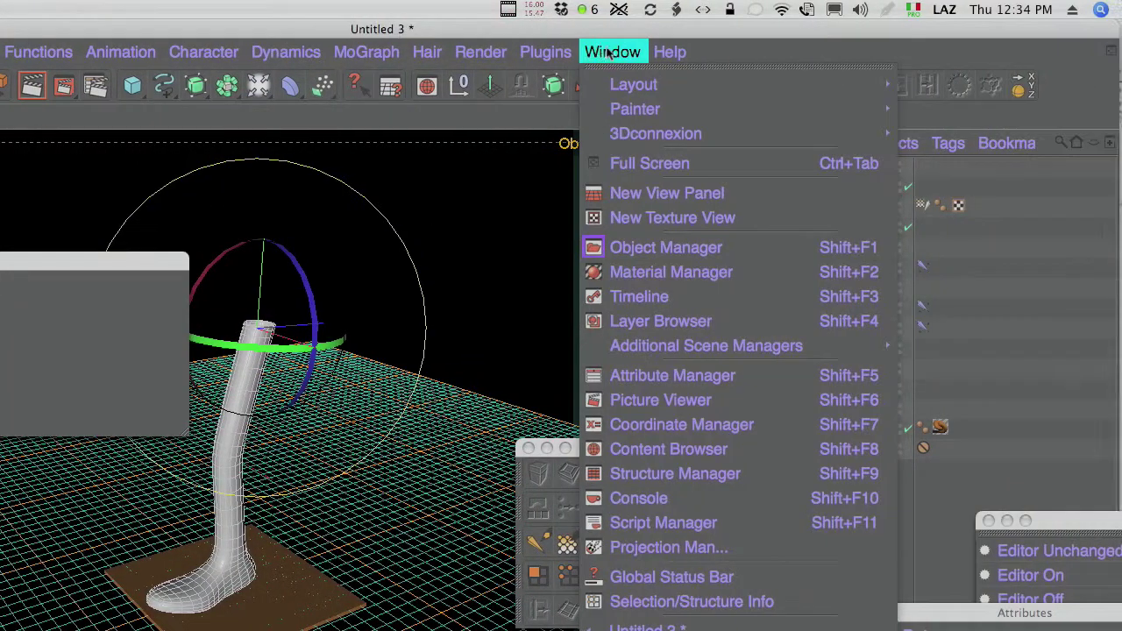
{"action": "mouse_move", "coordinate": [622, 87]}
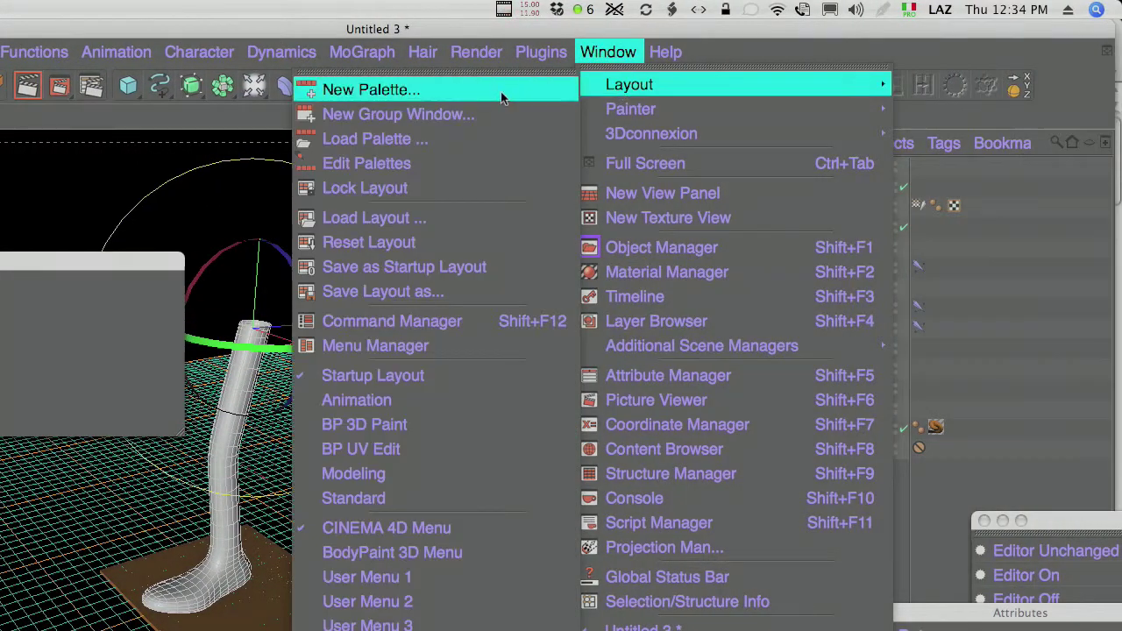
{"action": "left_click", "coordinate": [501, 91]}
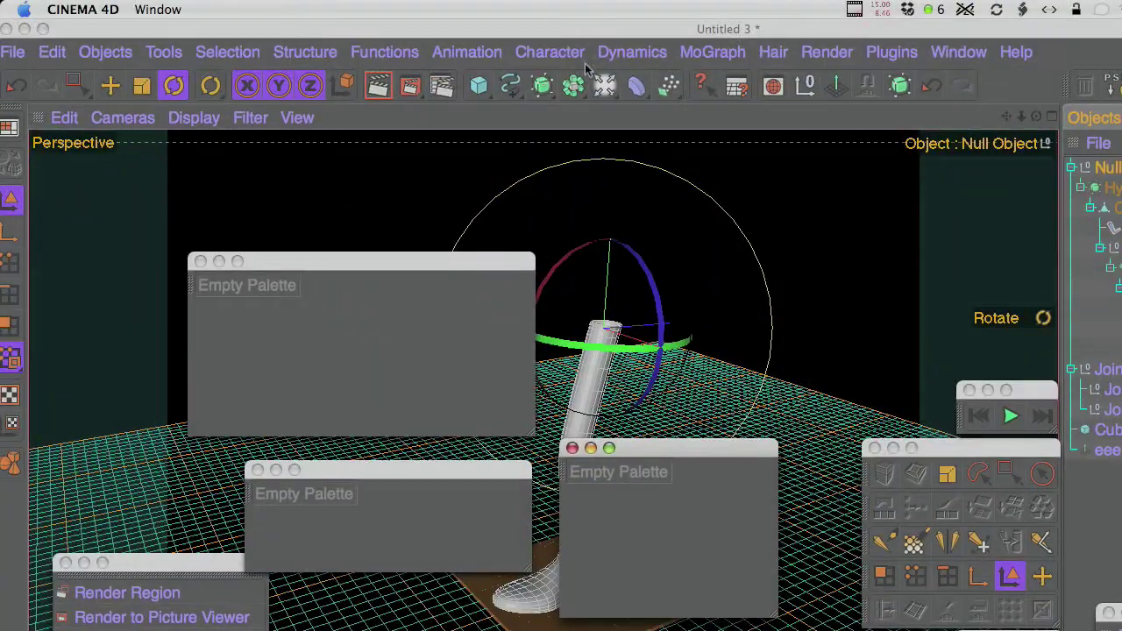
- Tear off the Character commands as a floating window and place it beside the empty palettes
{"action": "left_click", "coordinate": [551, 52]}
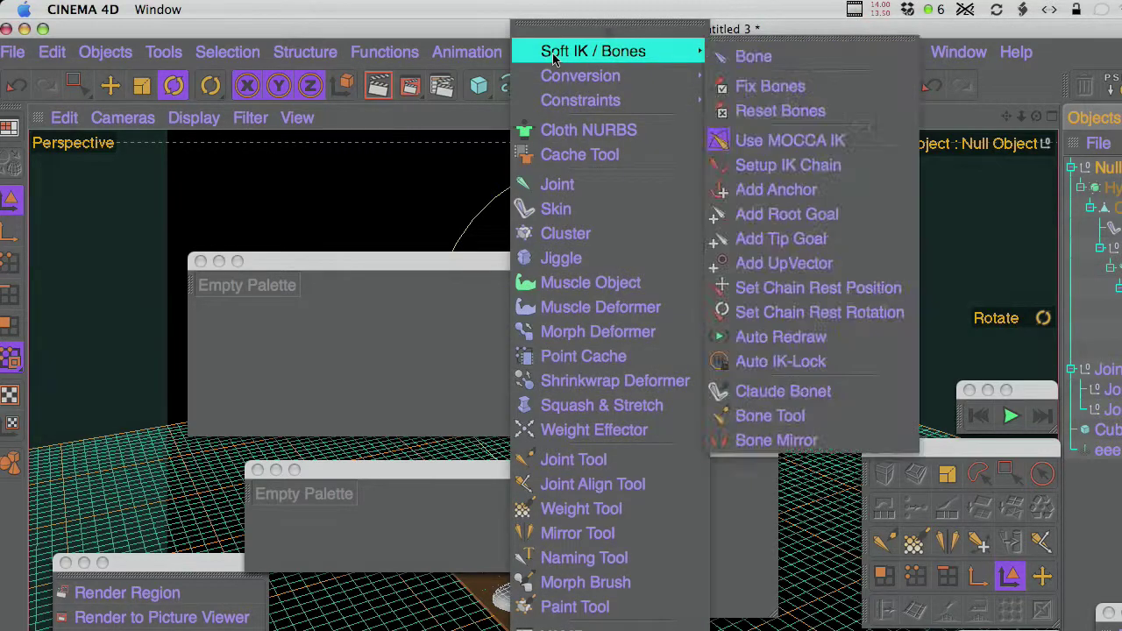
{"action": "left_click", "coordinate": [553, 32]}
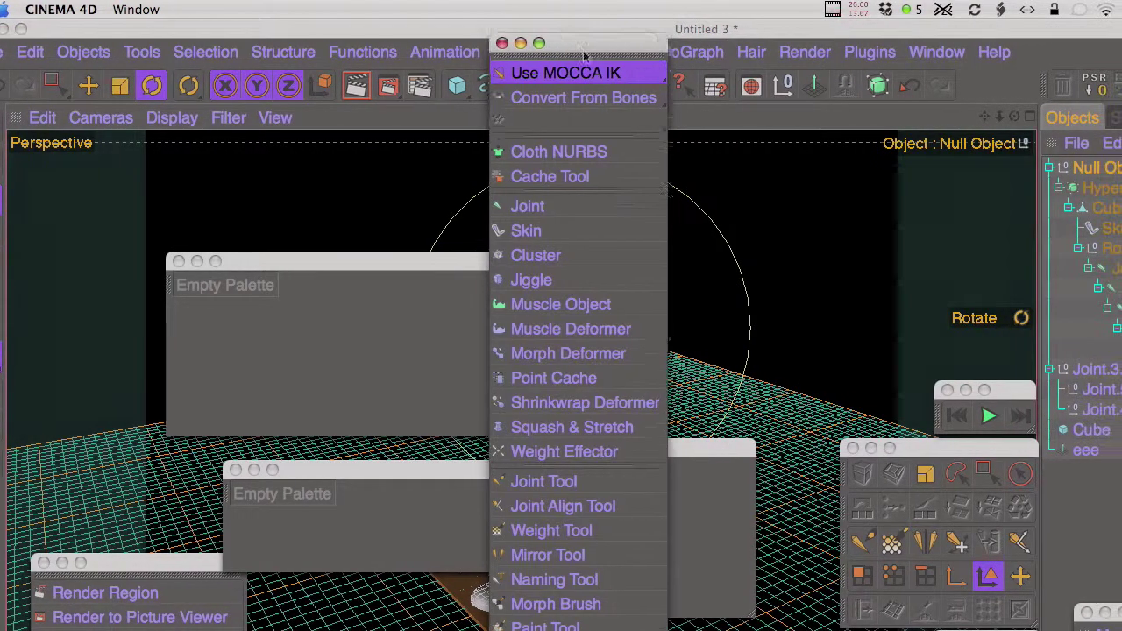
{"action": "left_click_drag", "start_coordinate": [584, 52], "coordinate": [588, 168]}
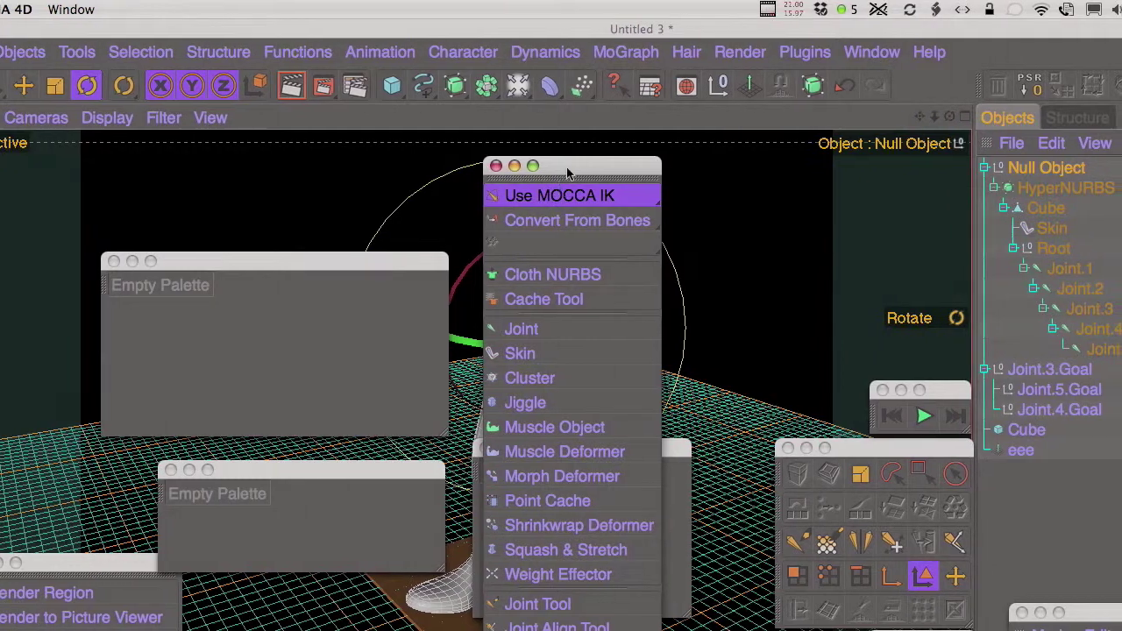
{"action": "left_click_drag", "start_coordinate": [568, 174], "coordinate": [600, 154]}
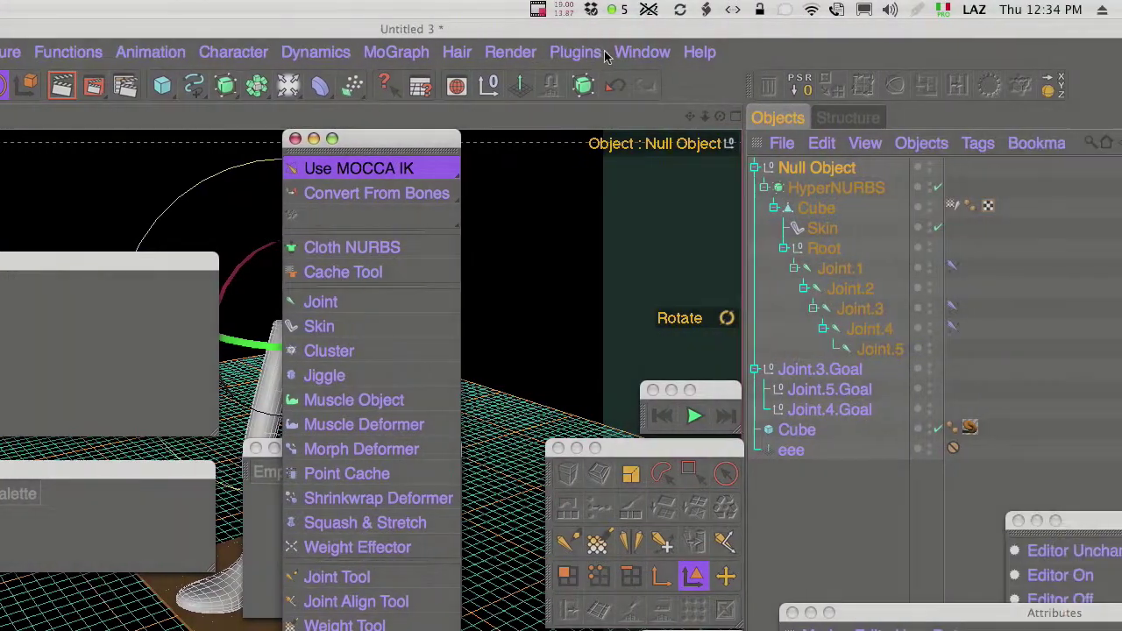
- Enable palette editing so that commands can be moved between palettes
{"action": "left_click", "coordinate": [749, 52]}
{"action": "mouse_move", "coordinate": [771, 85]}
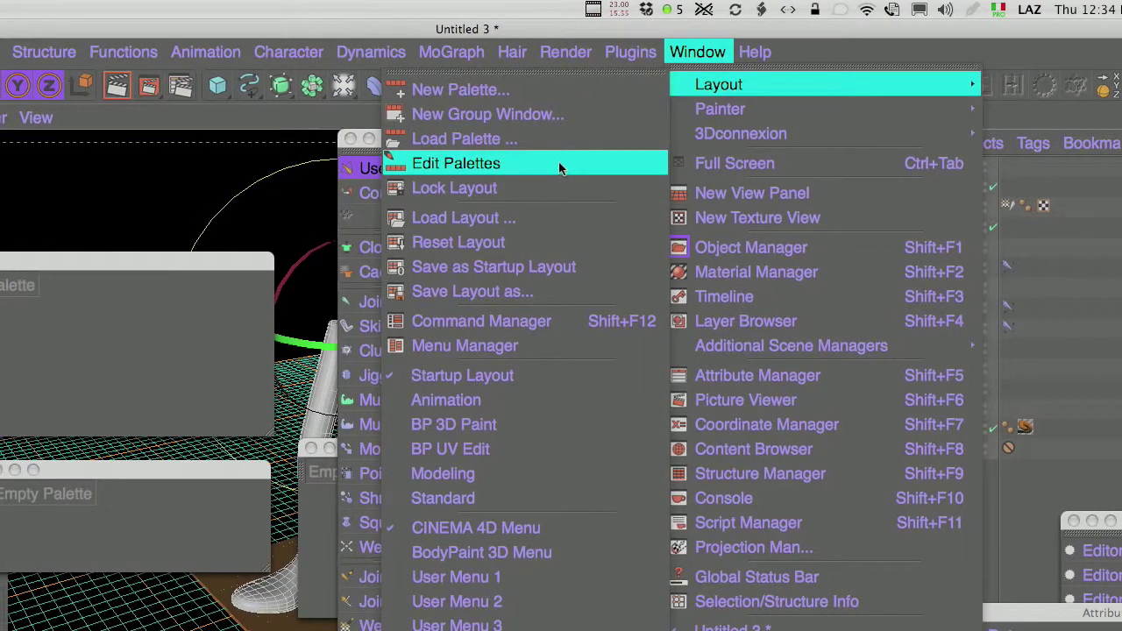
{"action": "left_click", "coordinate": [559, 164]}
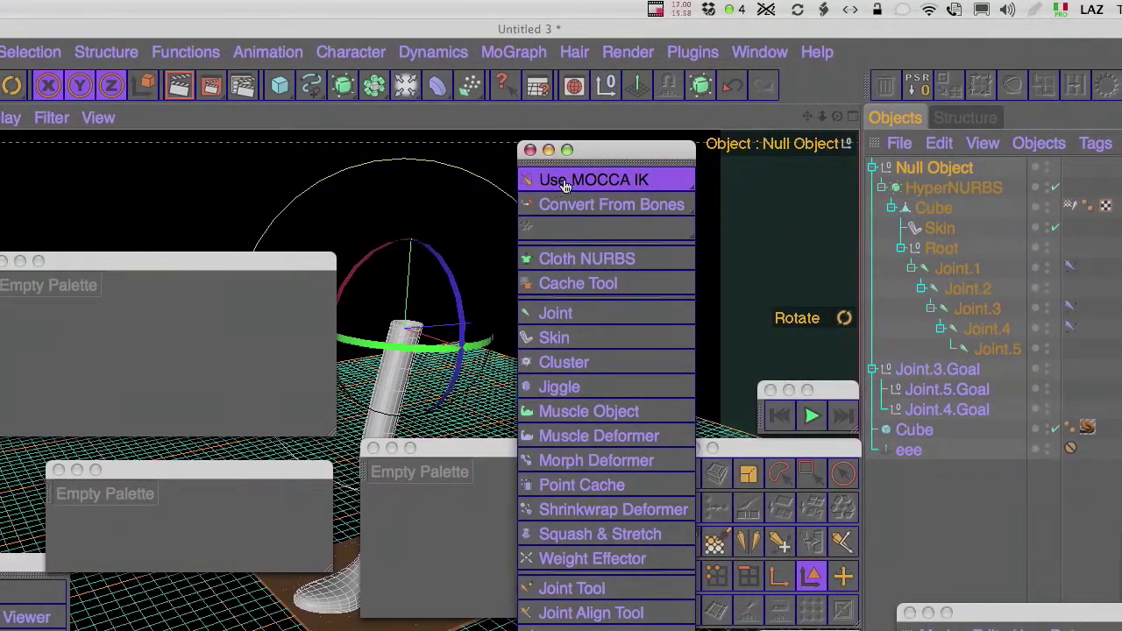
- Move the Joint Tool, Weight Tool and Mirror Tool from the floating Character list into the first empty palette
{"action": "left_click_drag", "start_coordinate": [570, 588], "coordinate": [23, 307]}
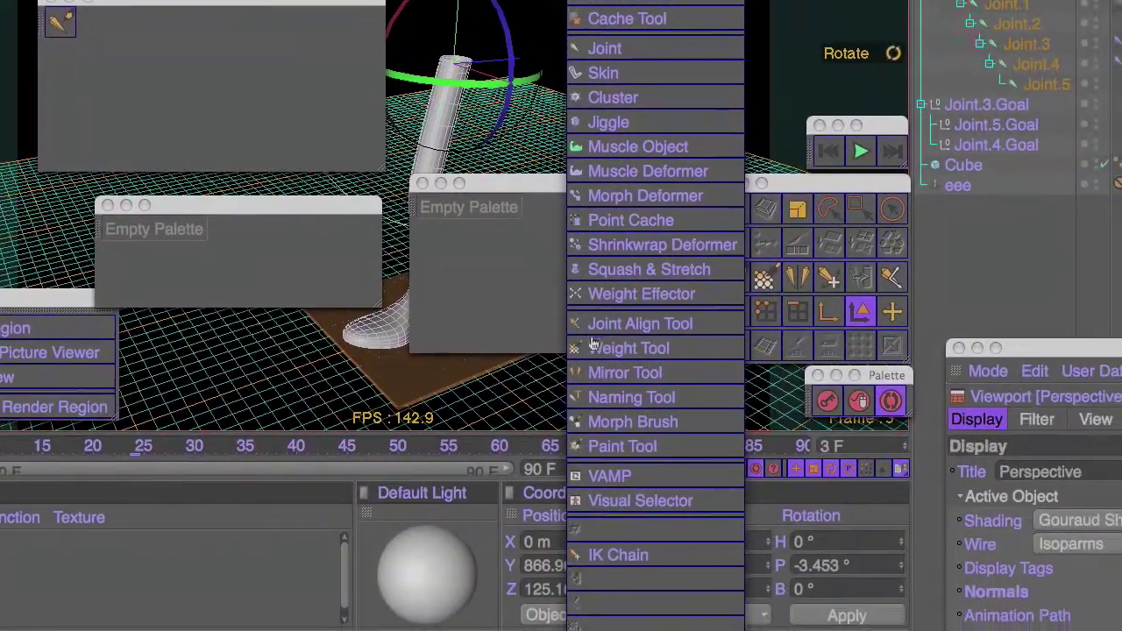
{"action": "left_click_drag", "start_coordinate": [597, 348], "coordinate": [78, 17]}
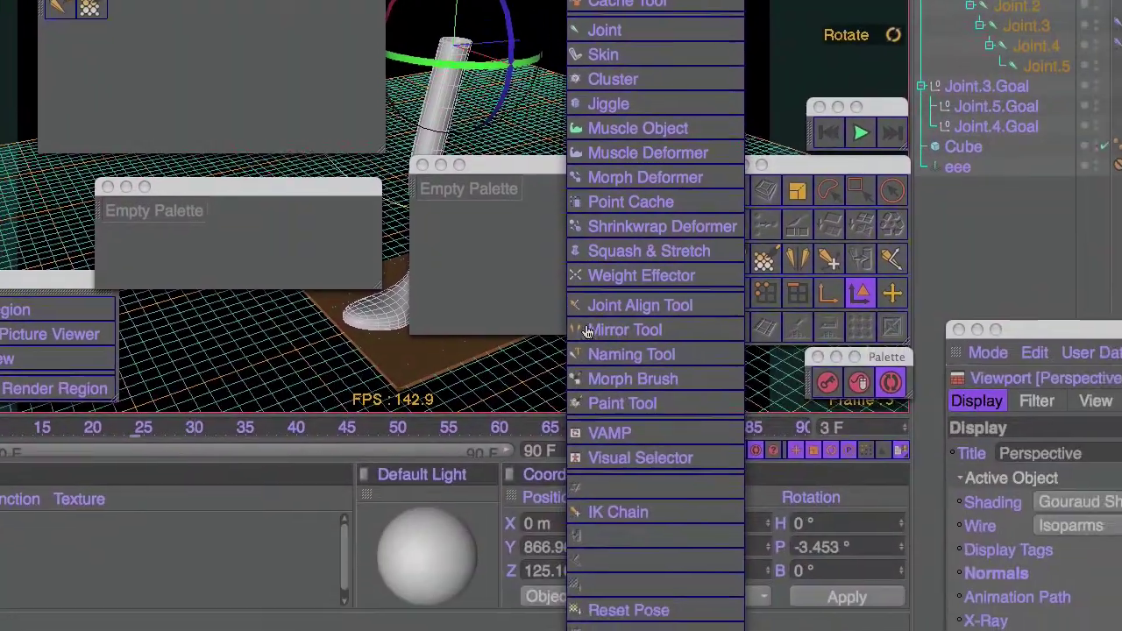
{"action": "left_click_drag", "start_coordinate": [577, 322], "coordinate": [90, 4]}
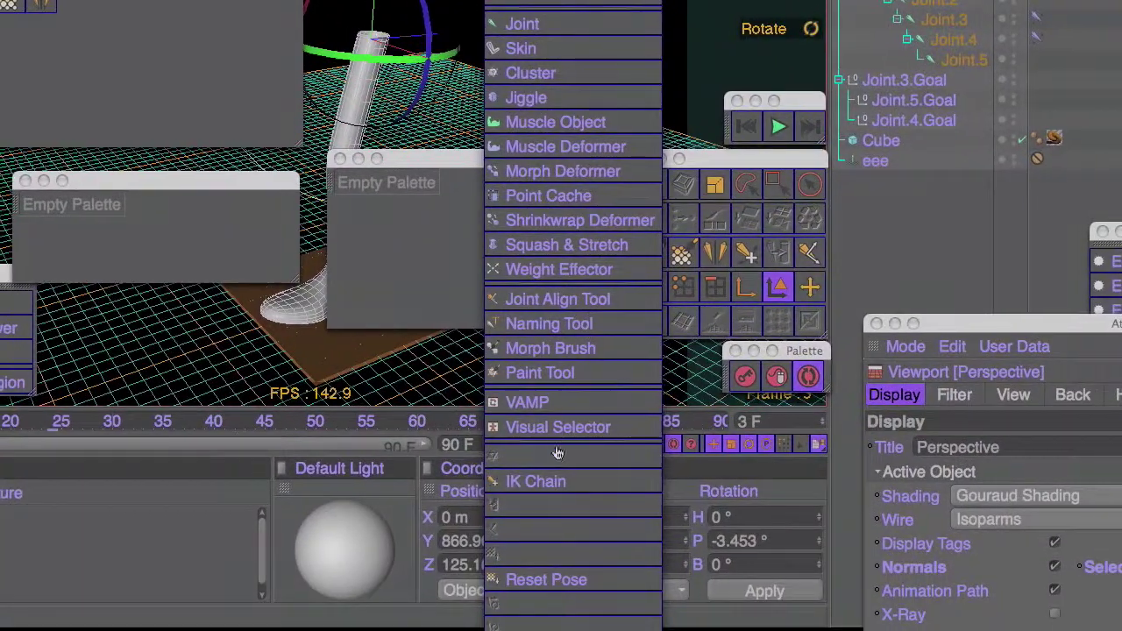
- Add the IK Chain command from the floating Character list to the first palette beside the Mirror Tool
{"action": "left_click_drag", "start_coordinate": [539, 481], "coordinate": [75, 51]}
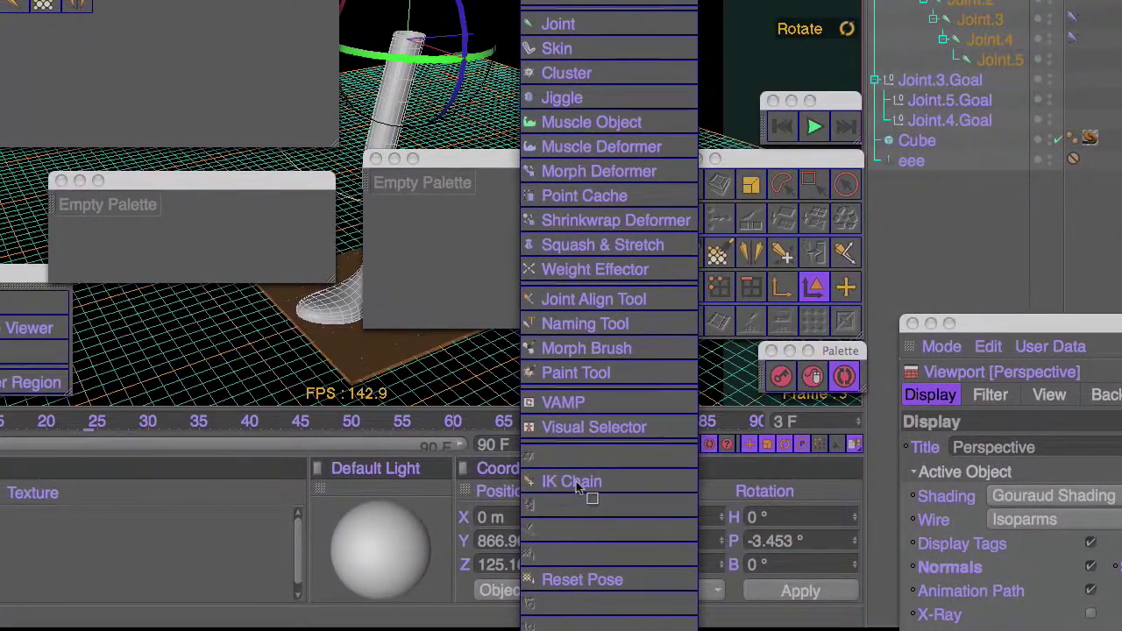
{"action": "left_click_drag", "start_coordinate": [297, 220], "coordinate": [287, 199]}
- Open the Command Manager and filter the commands by the name "bind"
{"action": "left_click", "coordinate": [614, 50]}
{"action": "mouse_move", "coordinate": [602, 95]}
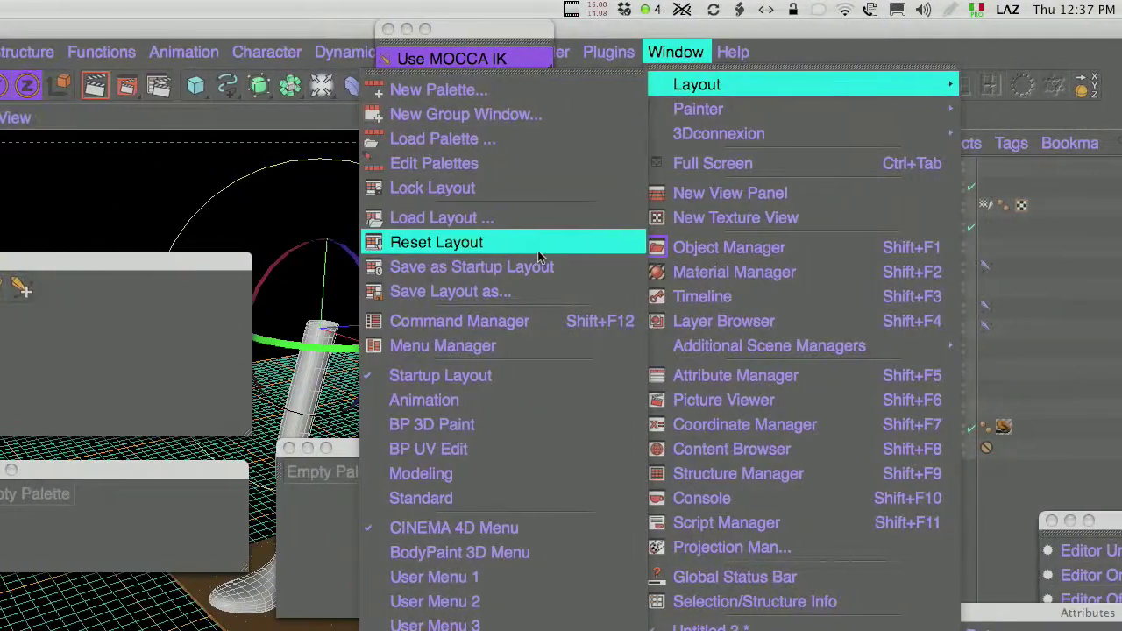
{"action": "left_click", "coordinate": [525, 321]}
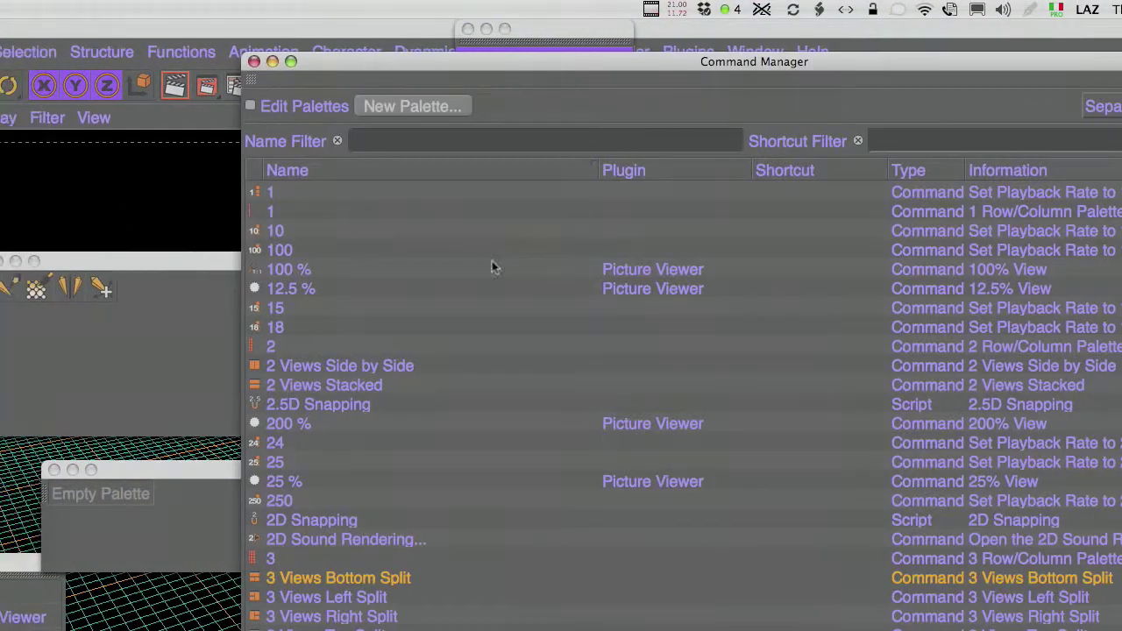
{"action": "left_click", "coordinate": [533, 140]}
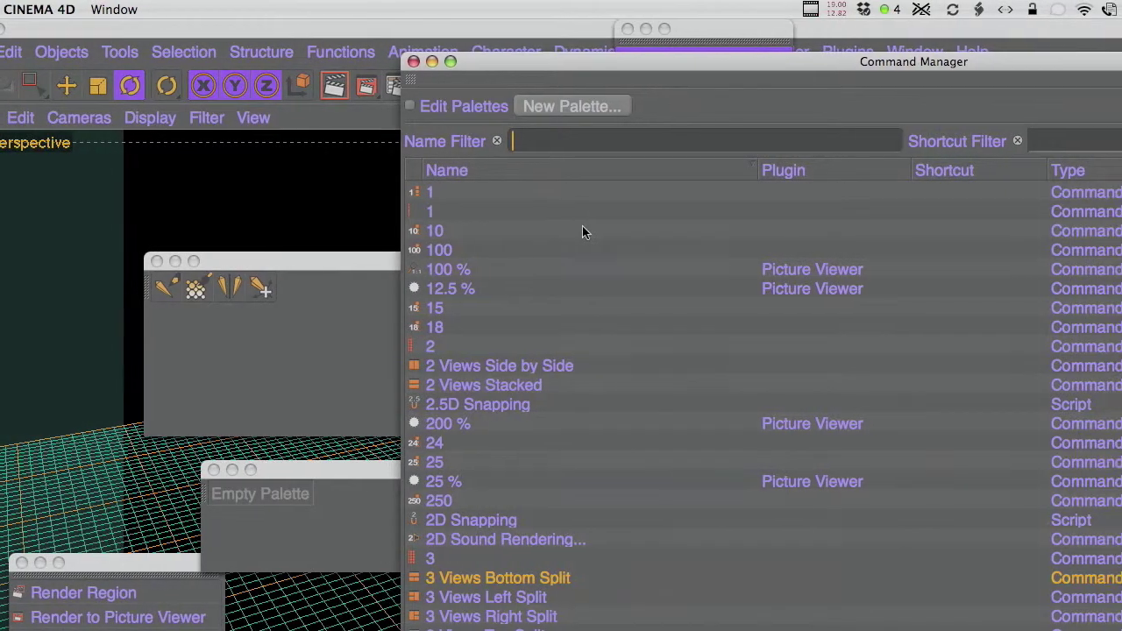
{"action": "type", "text": "bind"}
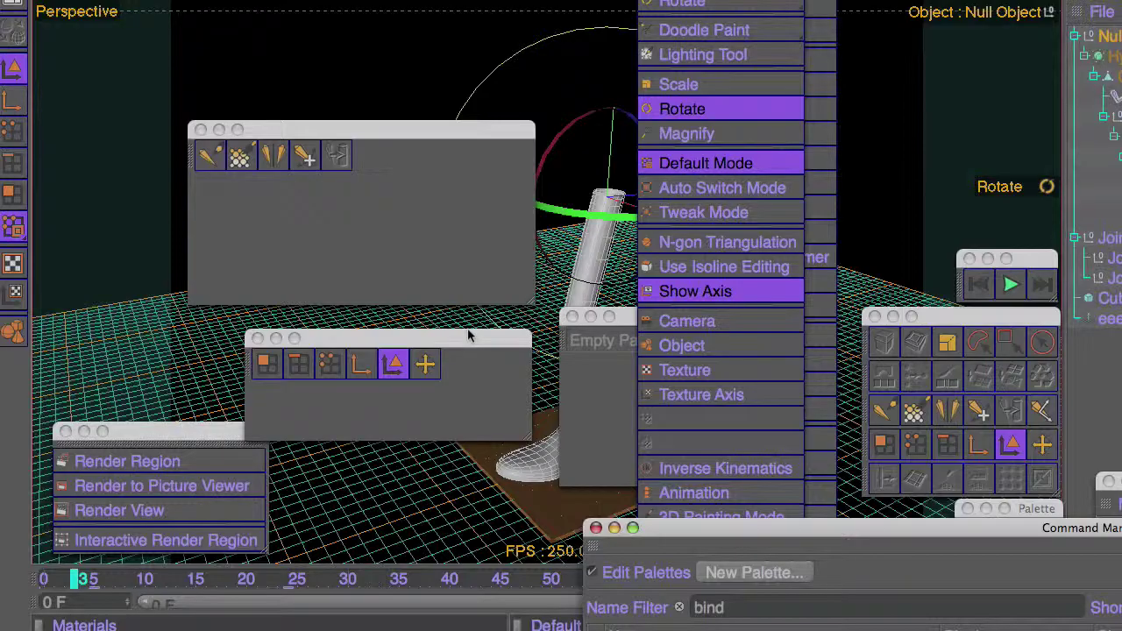
- Disable palette editing and close the Command Manager
{"action": "mouse_move", "coordinate": [491, 346]}
{"action": "left_mouse_down"}
{"action": "mouse_move", "coordinate": [559, 281]}
{"action": "mouse_move", "coordinate": [561, 293]}
{"action": "mouse_move", "coordinate": [467, 340]}
{"action": "mouse_move", "coordinate": [478, 348]}
{"action": "left_mouse_up"}
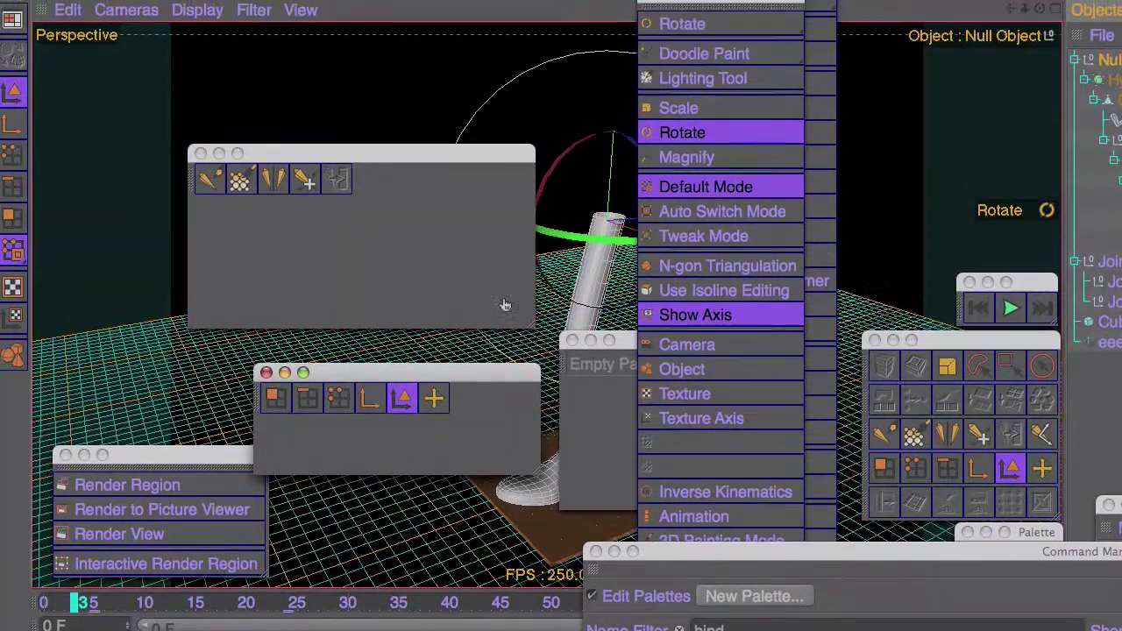
{"action": "left_click", "coordinate": [611, 51]}
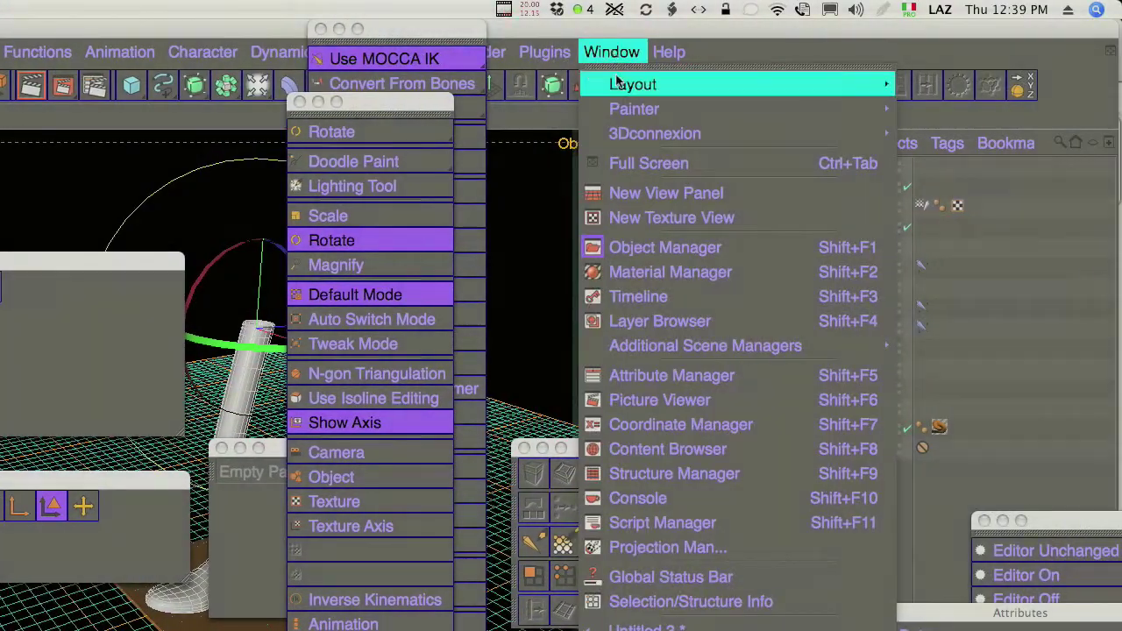
{"action": "mouse_move", "coordinate": [620, 87]}
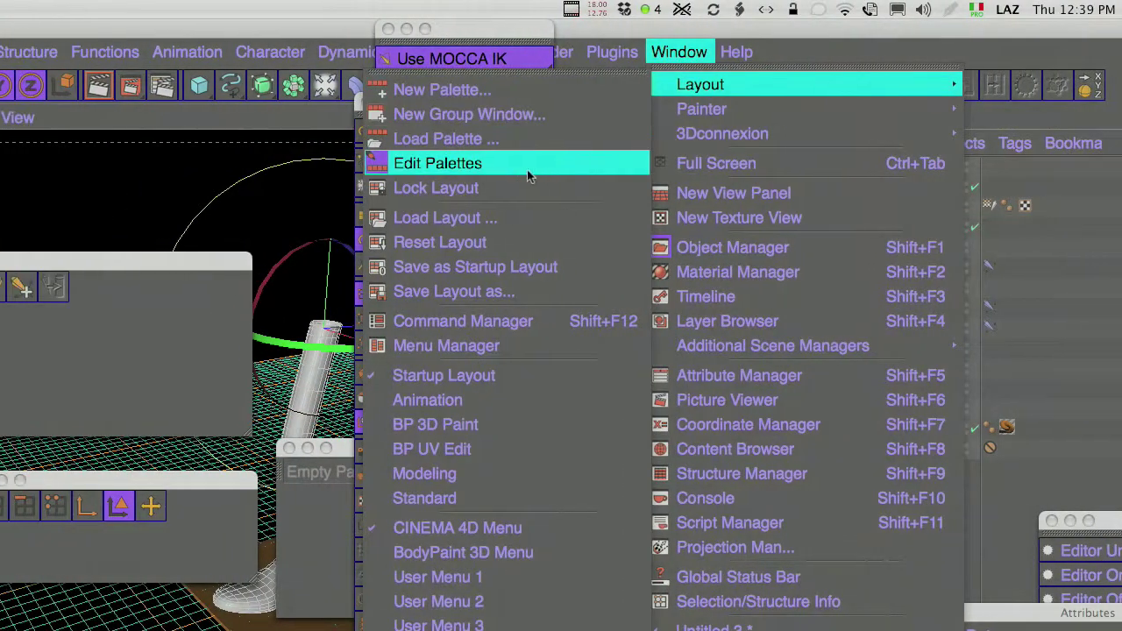
{"action": "left_click", "coordinate": [556, 169]}
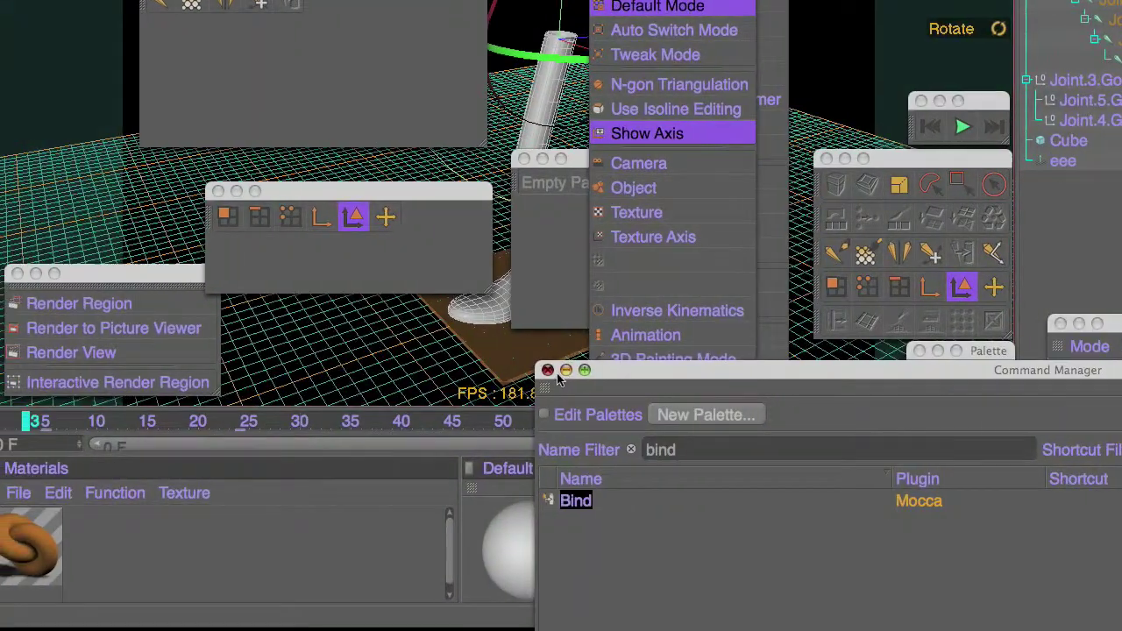
{"action": "left_click", "coordinate": [482, 424]}
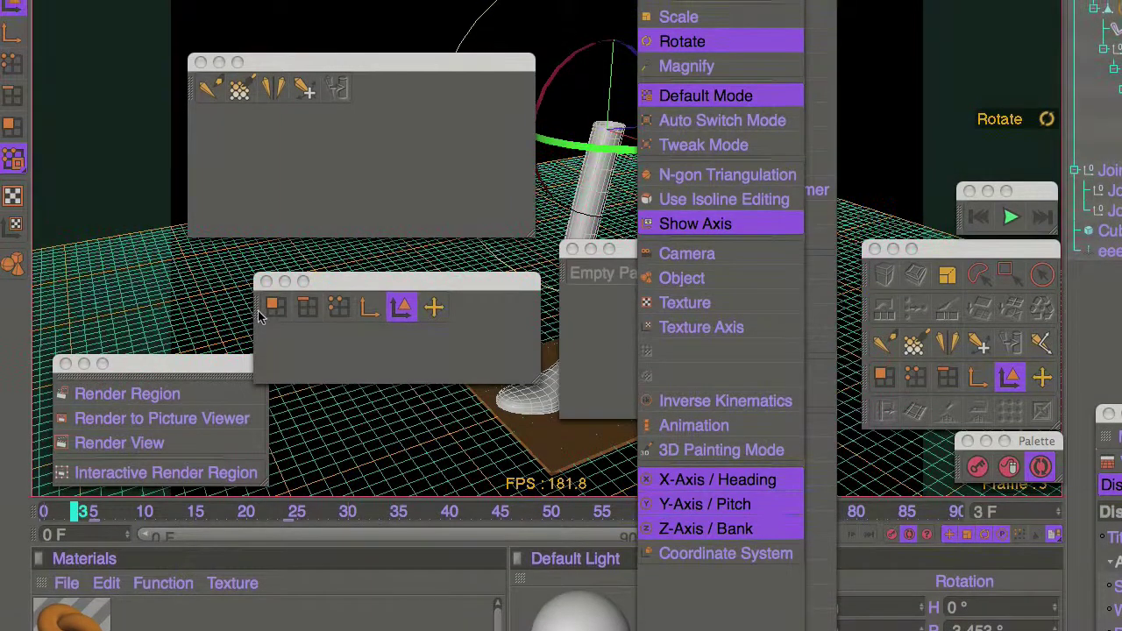
- Dock the second palette with the mode commands into the first palette with the joint tools
{"action": "left_click_drag", "start_coordinate": [258, 286], "coordinate": [220, 177]}
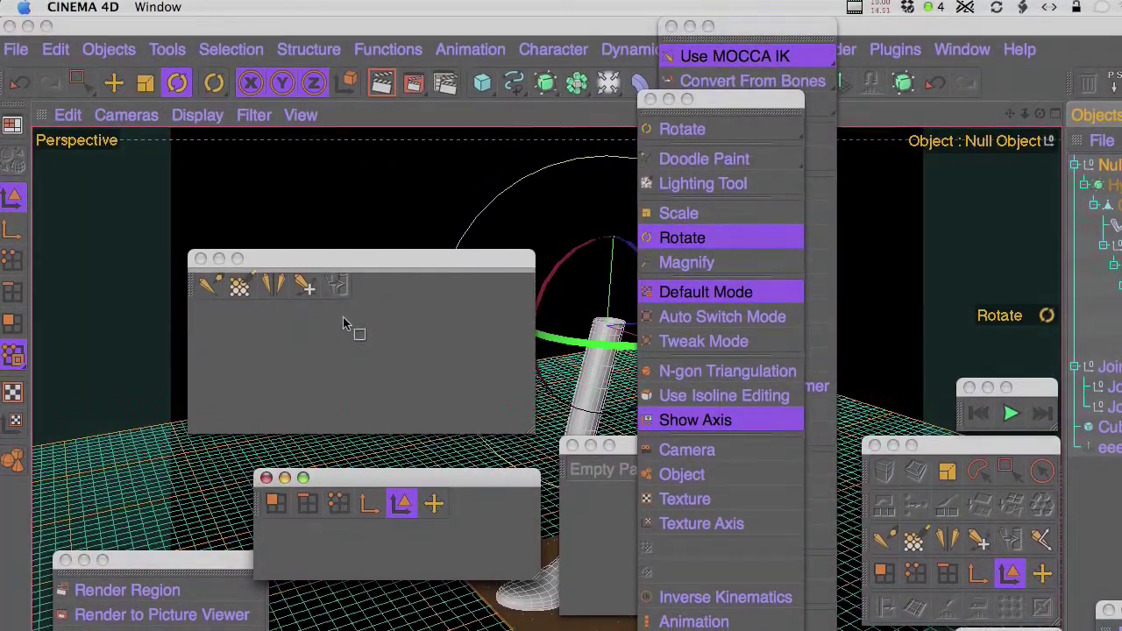
{"action": "left_click_drag", "start_coordinate": [345, 324], "coordinate": [342, 289]}
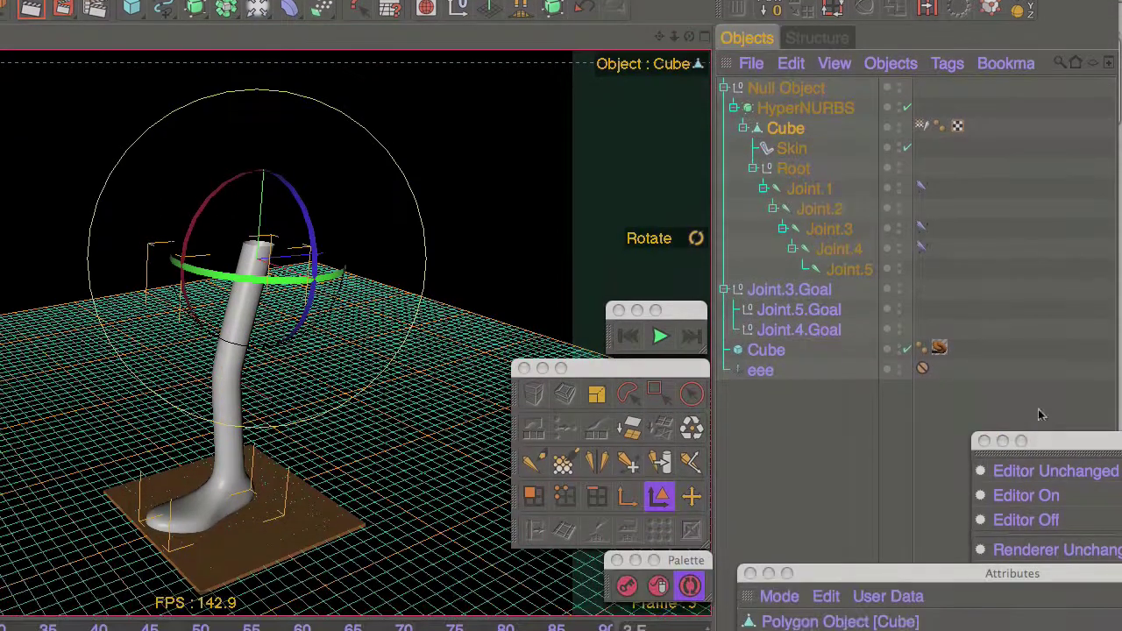
- Move the floating Object Display palette over the object list and set the selected leg Cube to Editor Off
{"action": "left_click_drag", "start_coordinate": [1052, 517], "coordinate": [906, 321]}
{"action": "left_click", "coordinate": [907, 316]}
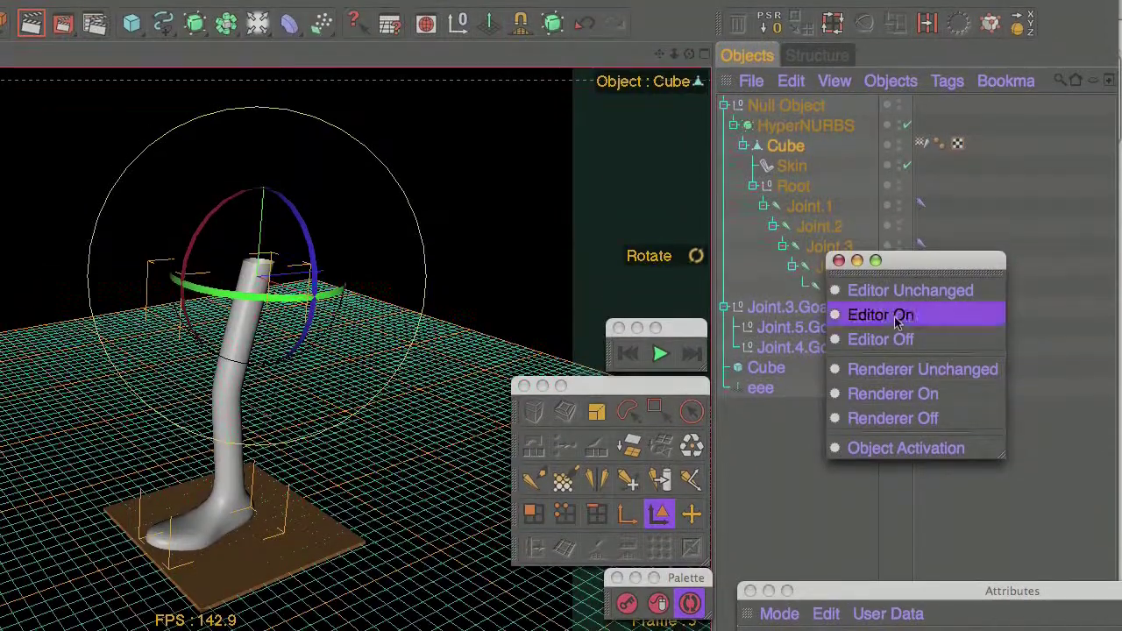
{"action": "left_click", "coordinate": [896, 341]}
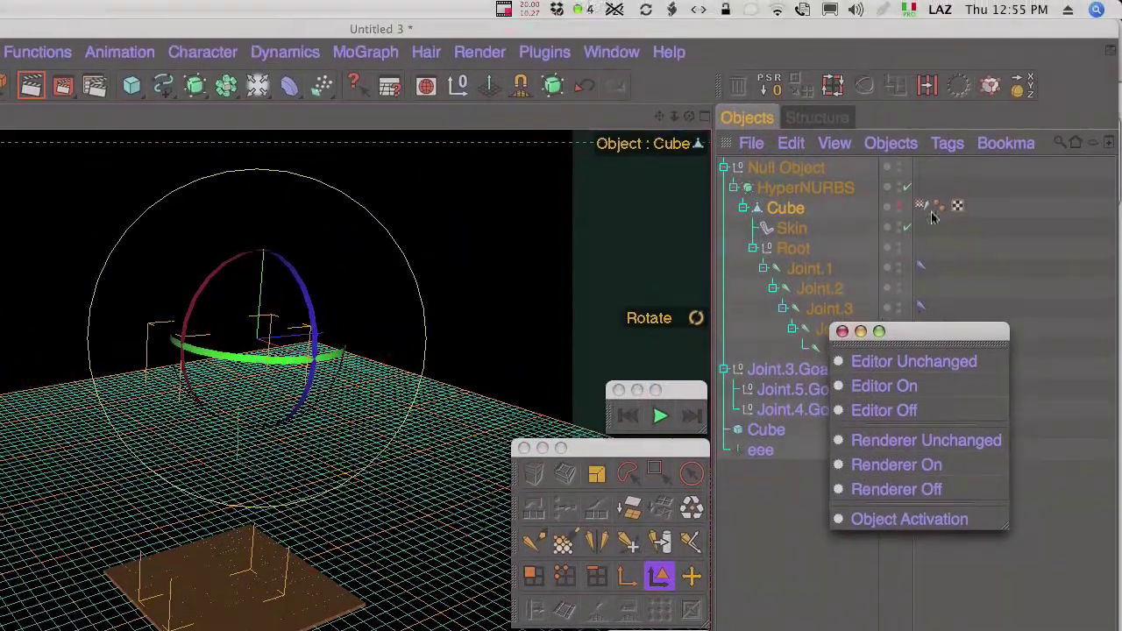
- Tear off the Object Display commands as a second floating window and close that duplicate
{"action": "left_click", "coordinate": [849, 146]}
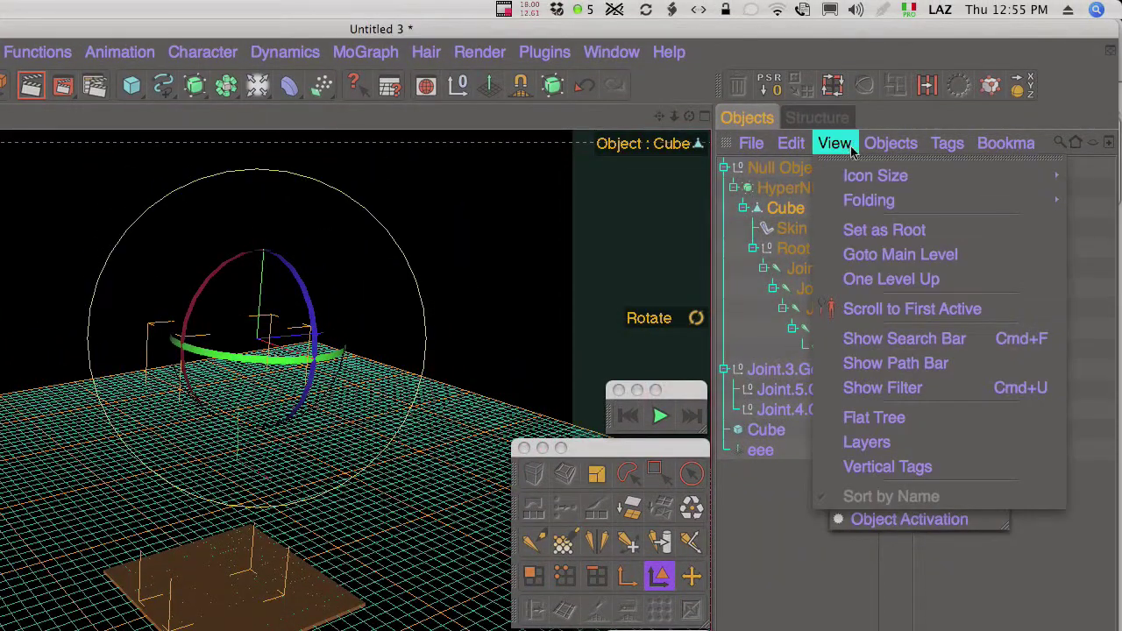
{"action": "left_click", "coordinate": [877, 143]}
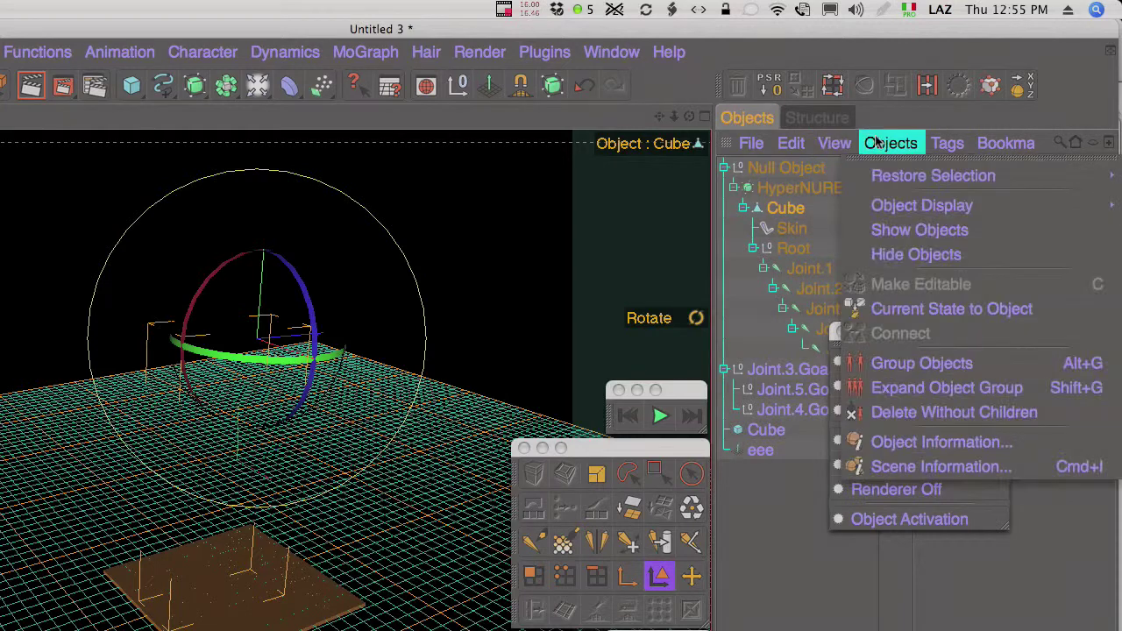
{"action": "mouse_move", "coordinate": [896, 209]}
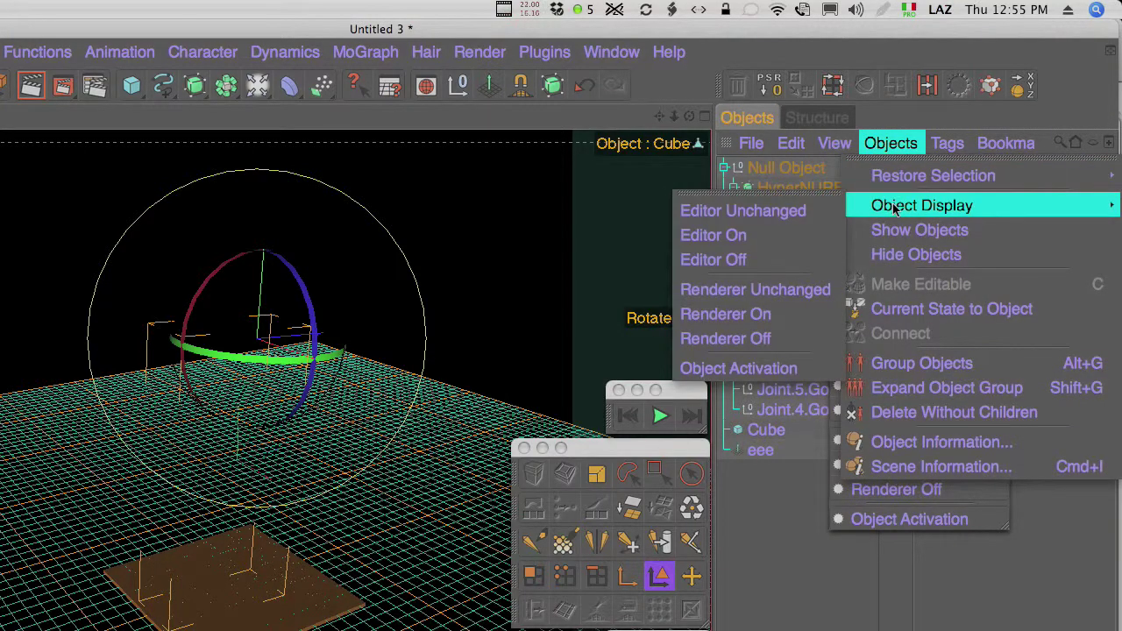
{"action": "left_click", "coordinate": [833, 195]}
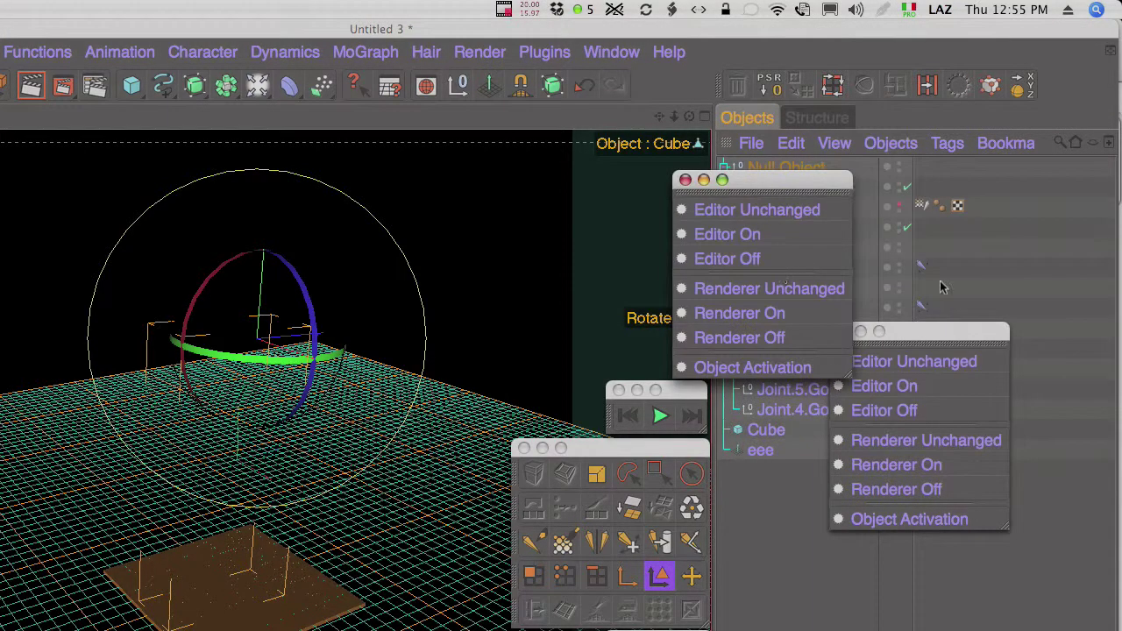
{"action": "left_click", "coordinate": [684, 179]}
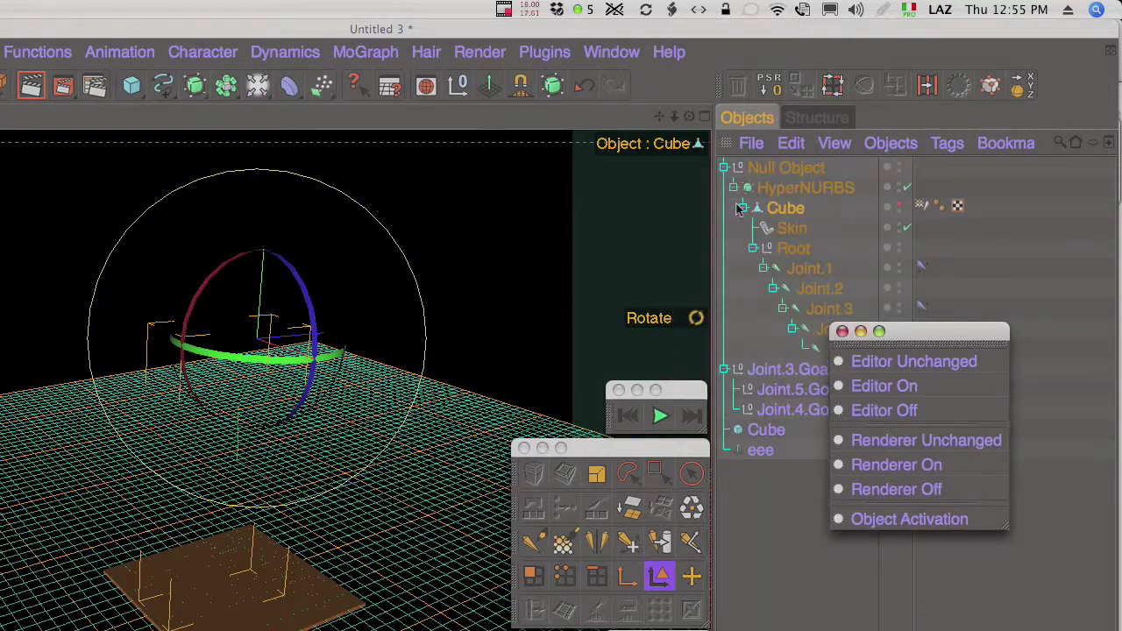
- Start a new scene and add a cube primitive
{"action": "left_click_drag", "start_coordinate": [907, 337], "coordinate": [921, 301]}
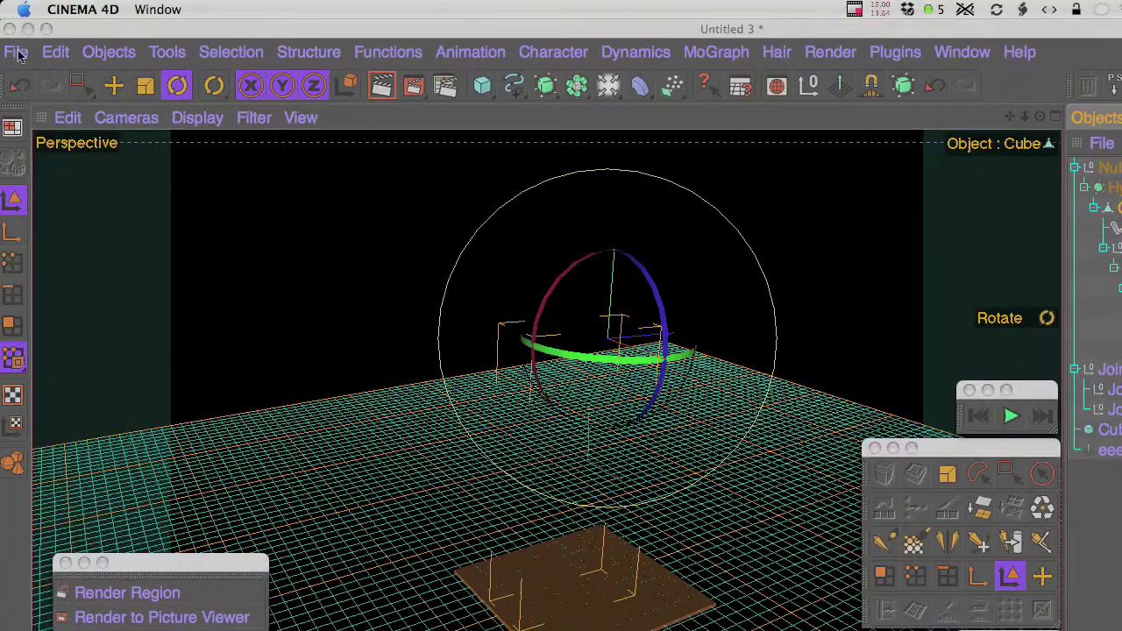
{"action": "left_click", "coordinate": [17, 53]}
{"action": "left_click", "coordinate": [49, 84]}
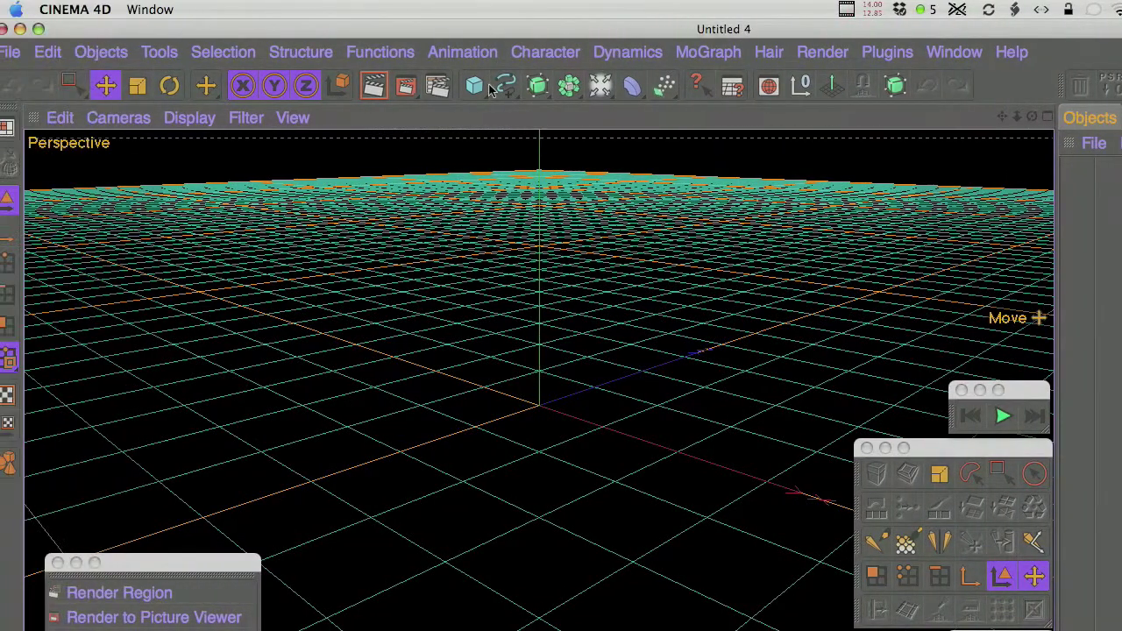
{"action": "left_click", "coordinate": [482, 85]}
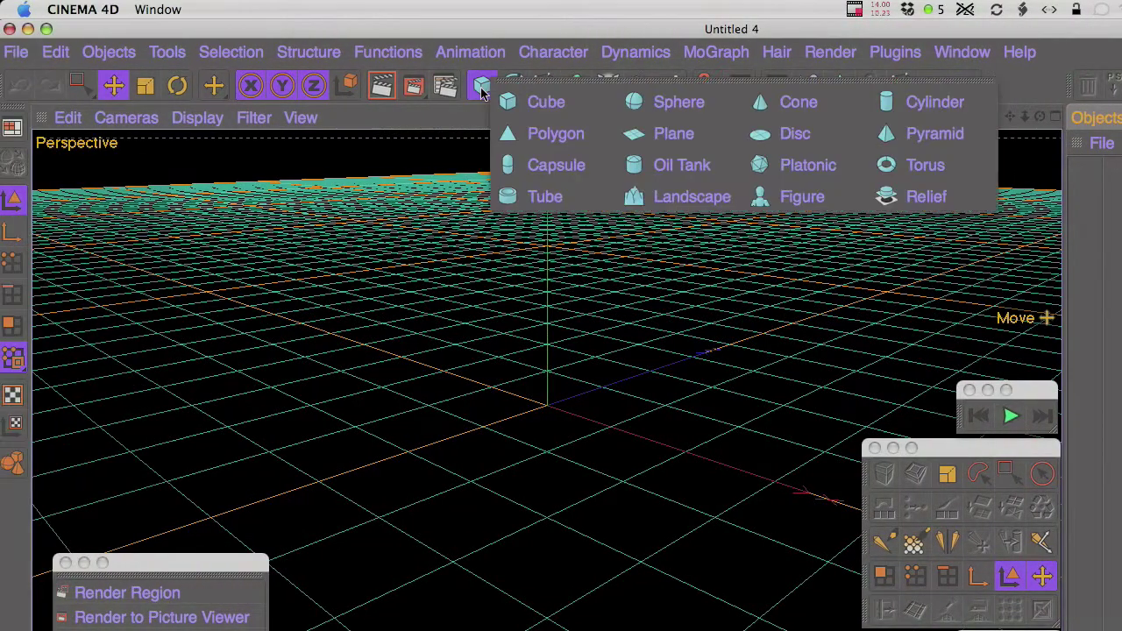
{"action": "left_click", "coordinate": [513, 103]}
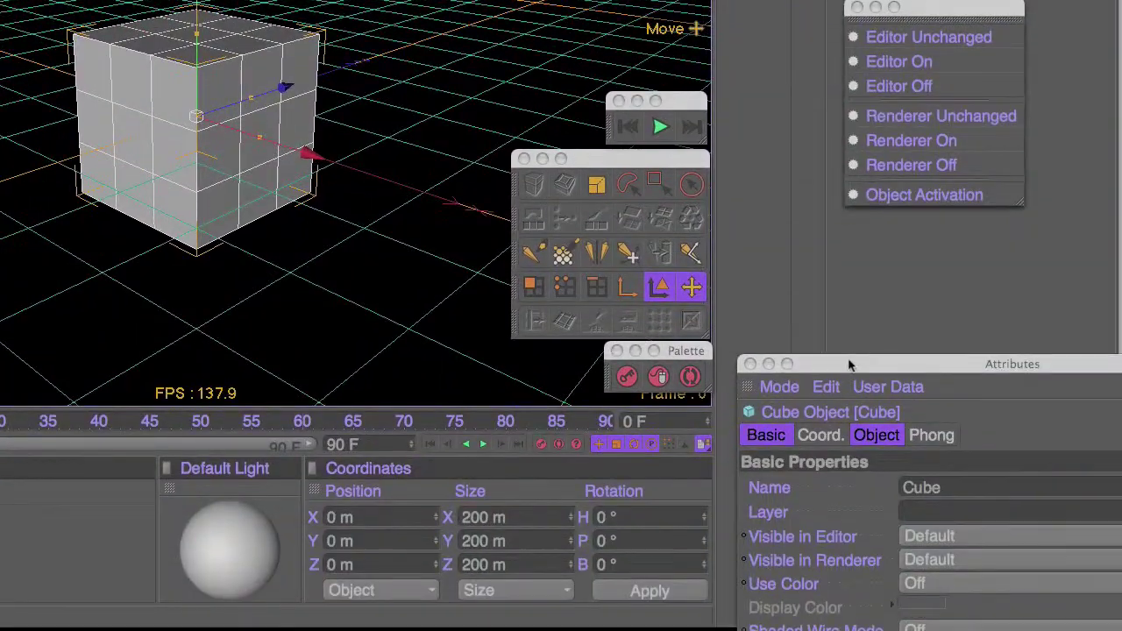
- Move the Attributes window closer to the cube and set its X, Y and Z segments to 1
{"action": "left_click_drag", "start_coordinate": [853, 361], "coordinate": [729, 32]}
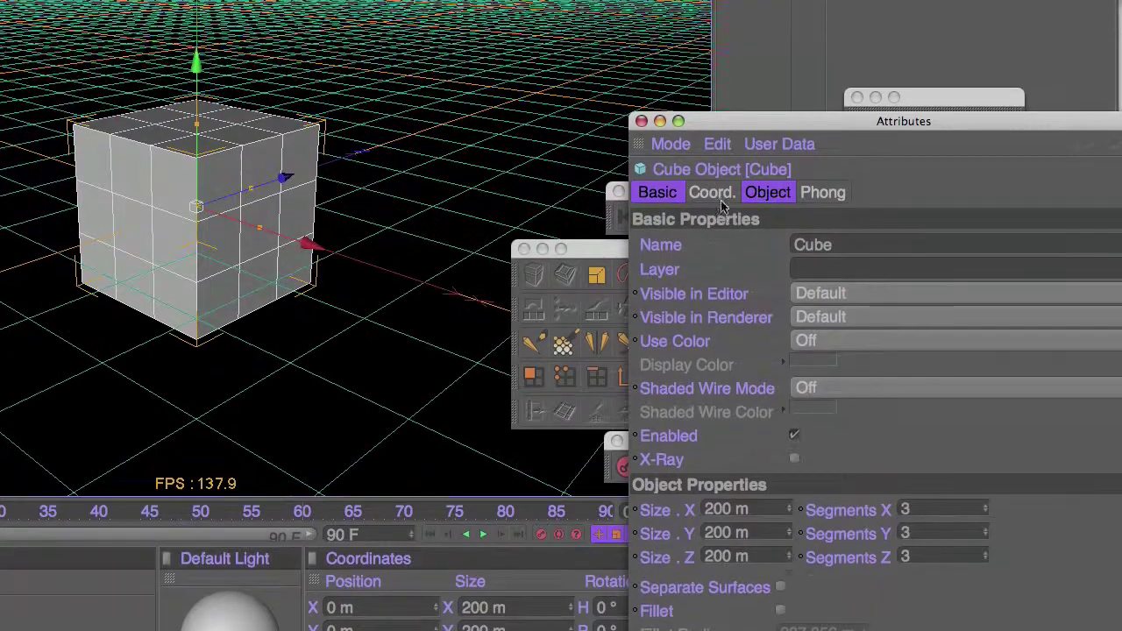
{"action": "left_click", "coordinate": [718, 54]}
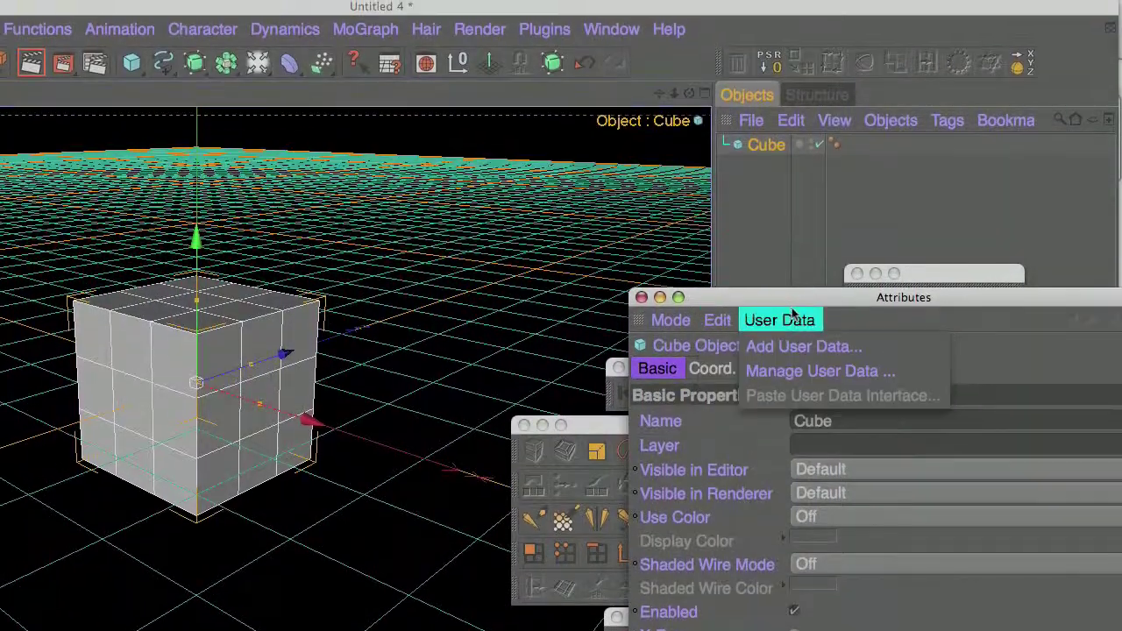
{"action": "left_click", "coordinate": [788, 276]}
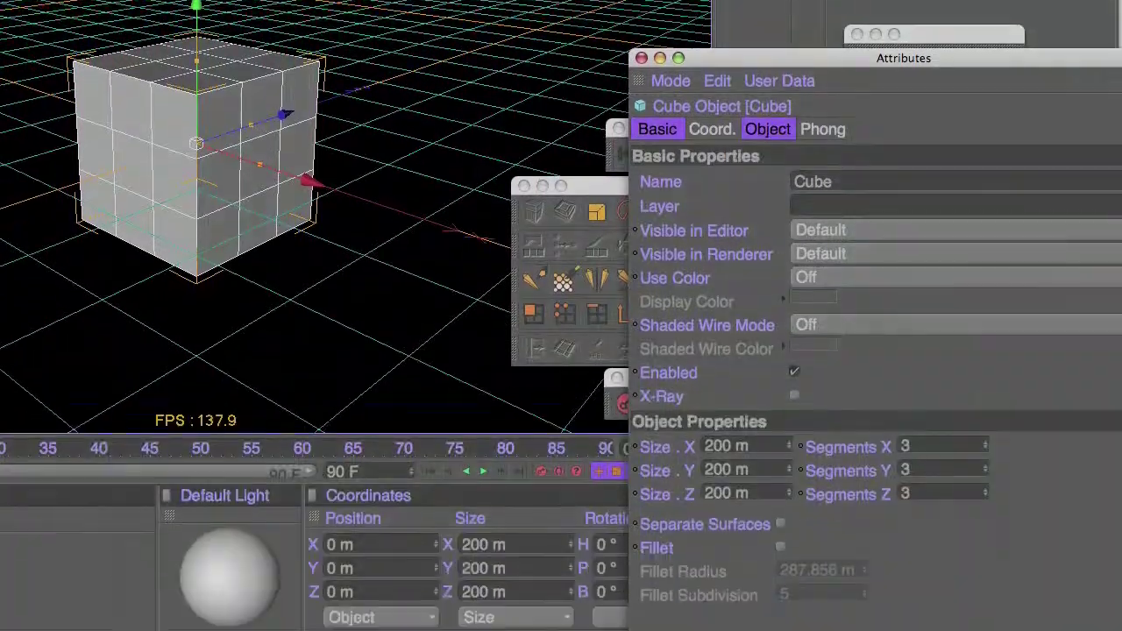
{"action": "left_click_drag", "start_coordinate": [912, 418], "coordinate": [878, 403]}
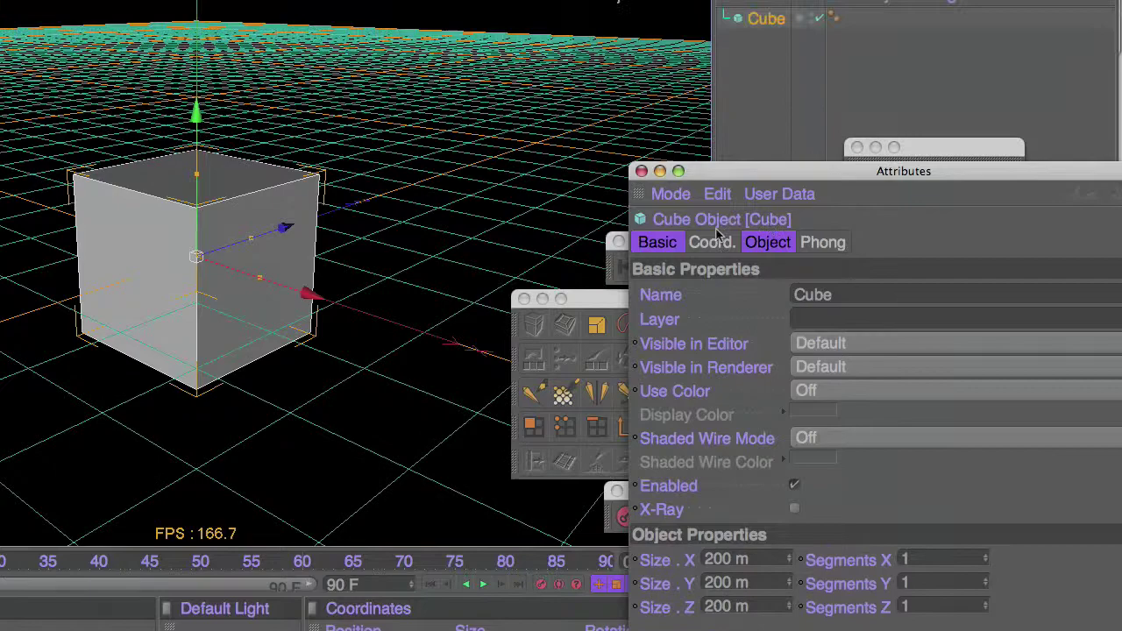
- Save the cube's current settings as the default for its type and move the Attributes window out of the way
{"action": "left_click", "coordinate": [718, 53]}
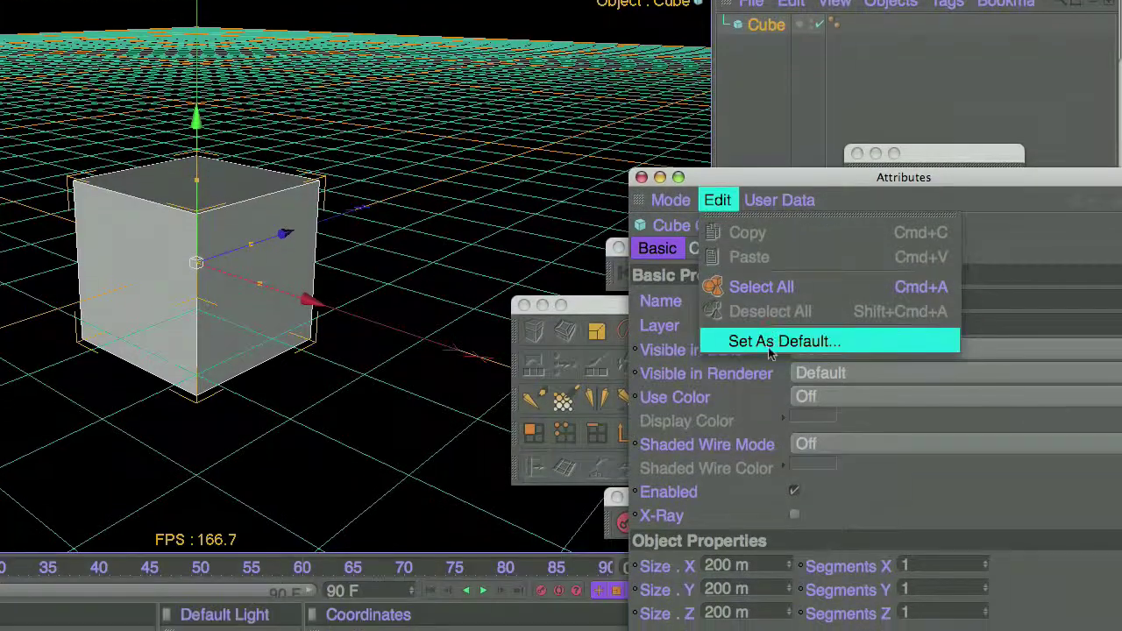
{"action": "left_click", "coordinate": [770, 344]}
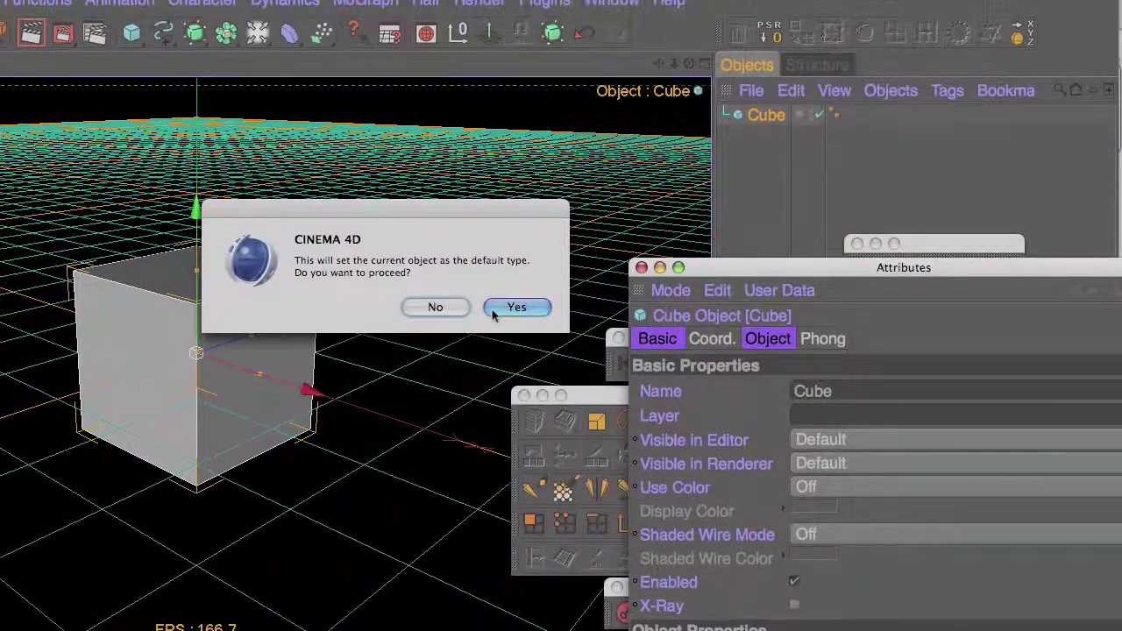
{"action": "left_click", "coordinate": [508, 219]}
{"action": "left_click_drag", "start_coordinate": [798, 274], "coordinate": [968, 626]}
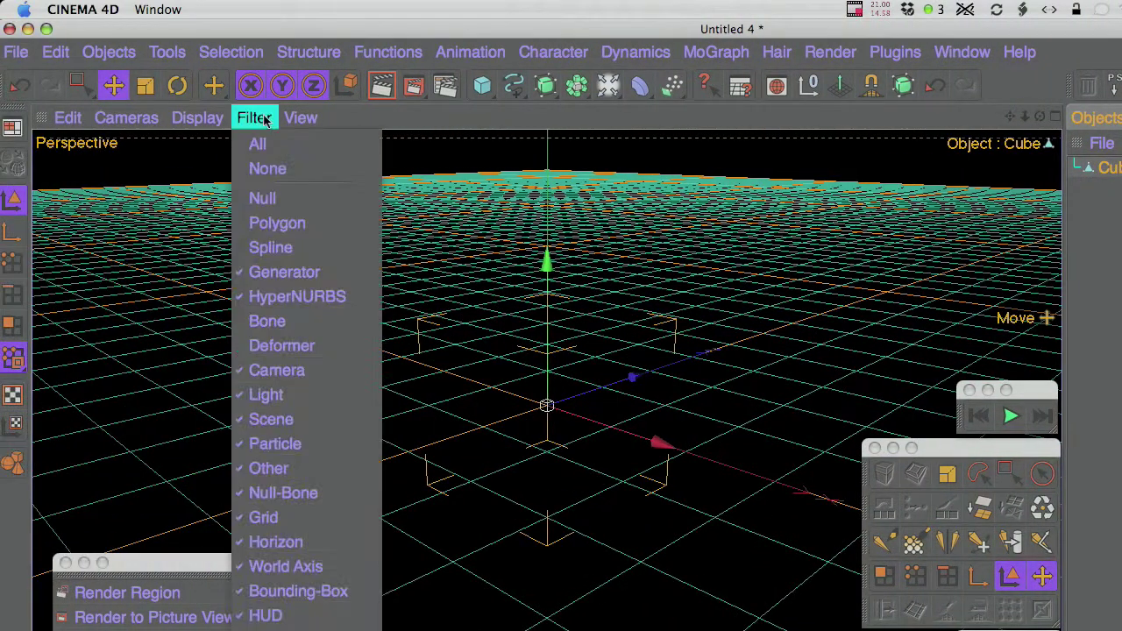
- Enable the display of polygon objects in the perspective view's filter
{"action": "left_click", "coordinate": [284, 226]}
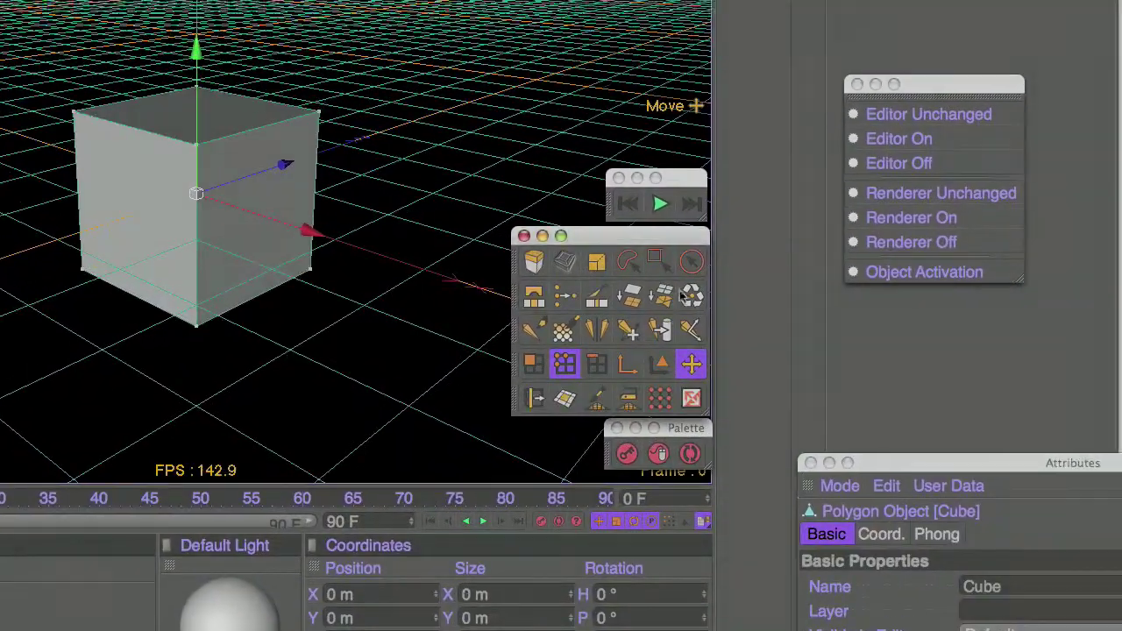
- Select the cube's bottom points with Rectangle Selection and switch to polygon mode
{"action": "left_click", "coordinate": [658, 263]}
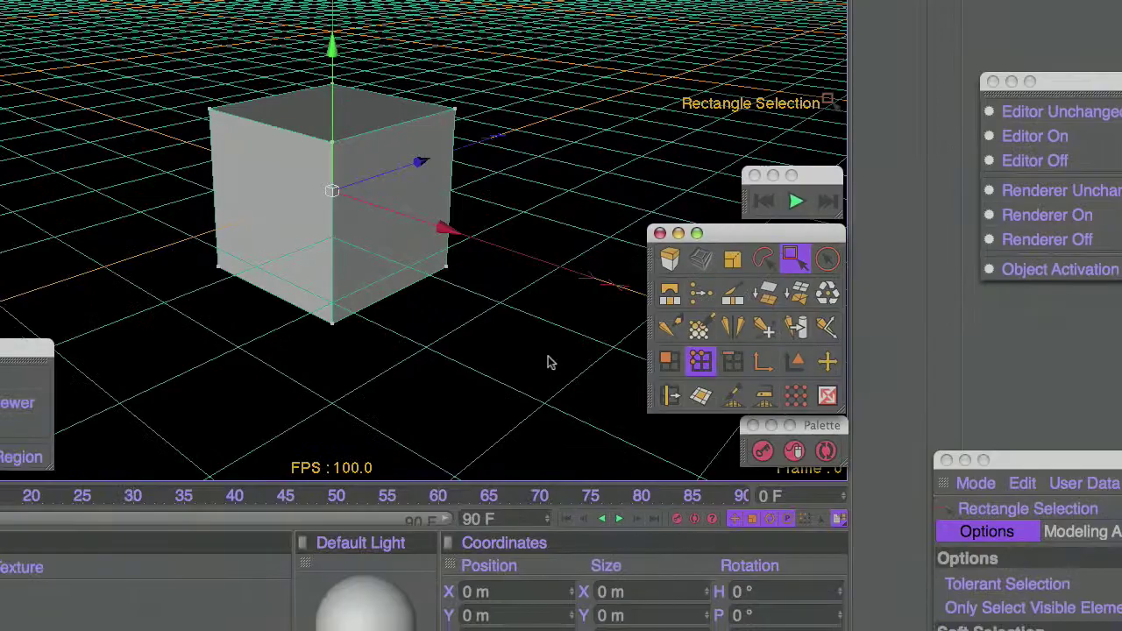
{"action": "left_click_drag", "start_coordinate": [414, 366], "coordinate": [163, 246], "text": "alt"}
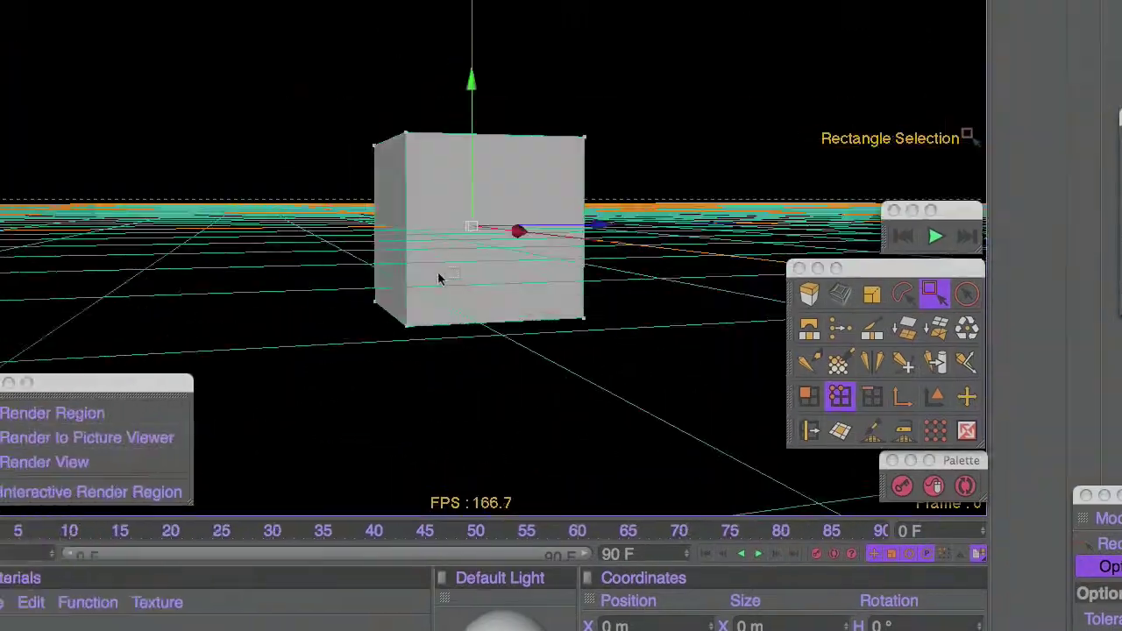
{"action": "left_click_drag", "start_coordinate": [438, 279], "coordinate": [609, 398], "text": "alt"}
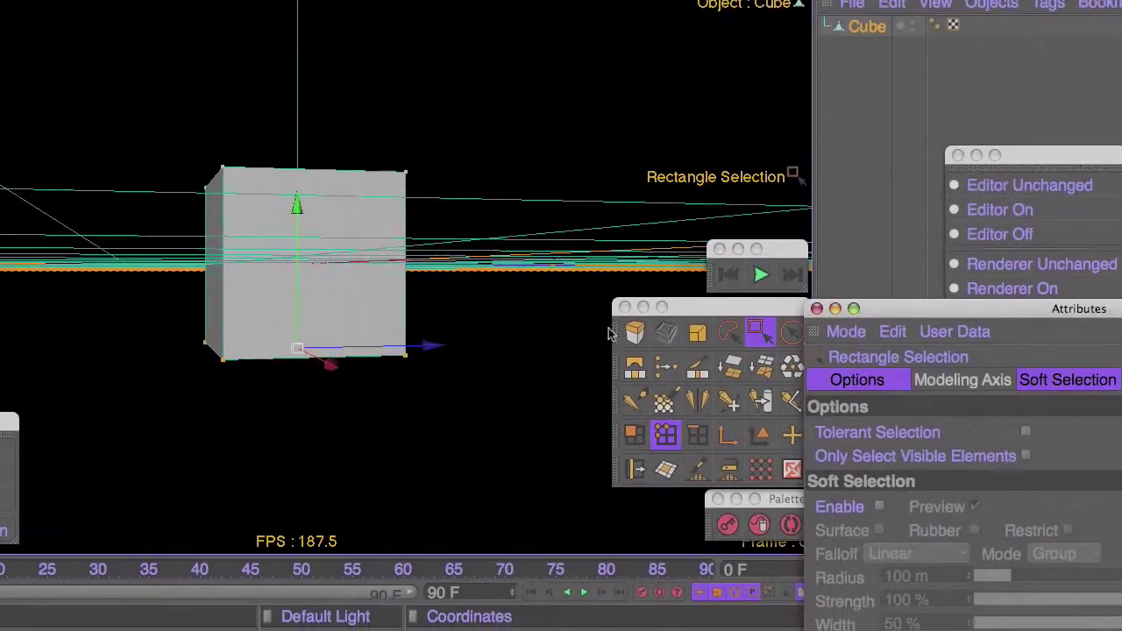
{"action": "left_click", "coordinate": [634, 434]}
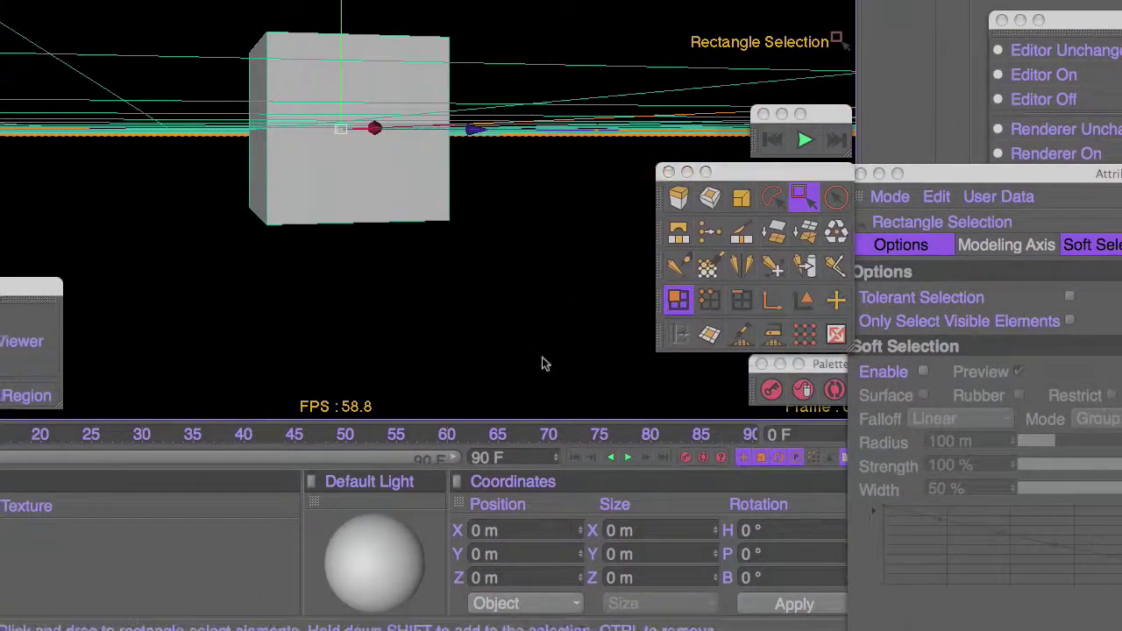
- Select the cube's bottom polygon with Live Selection and extrude it downward about 97 m
{"action": "left_click_drag", "start_coordinate": [543, 364], "coordinate": [440, 85], "text": "alt"}
{"action": "left_click", "coordinate": [836, 198]}
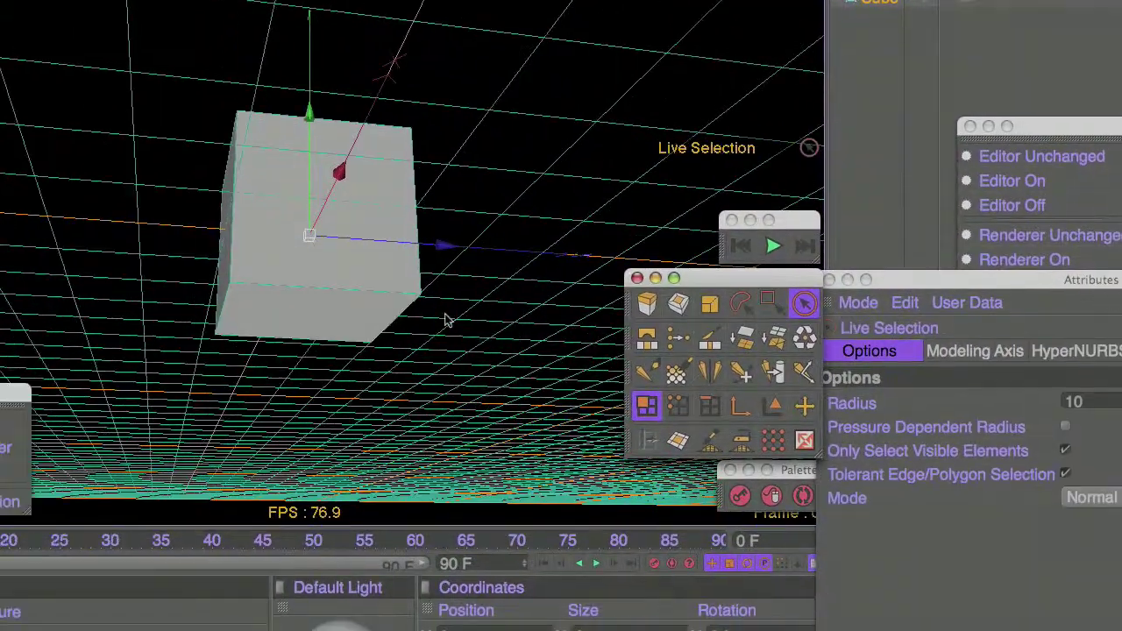
{"action": "left_click", "coordinate": [355, 313]}
{"action": "left_click", "coordinate": [647, 304]}
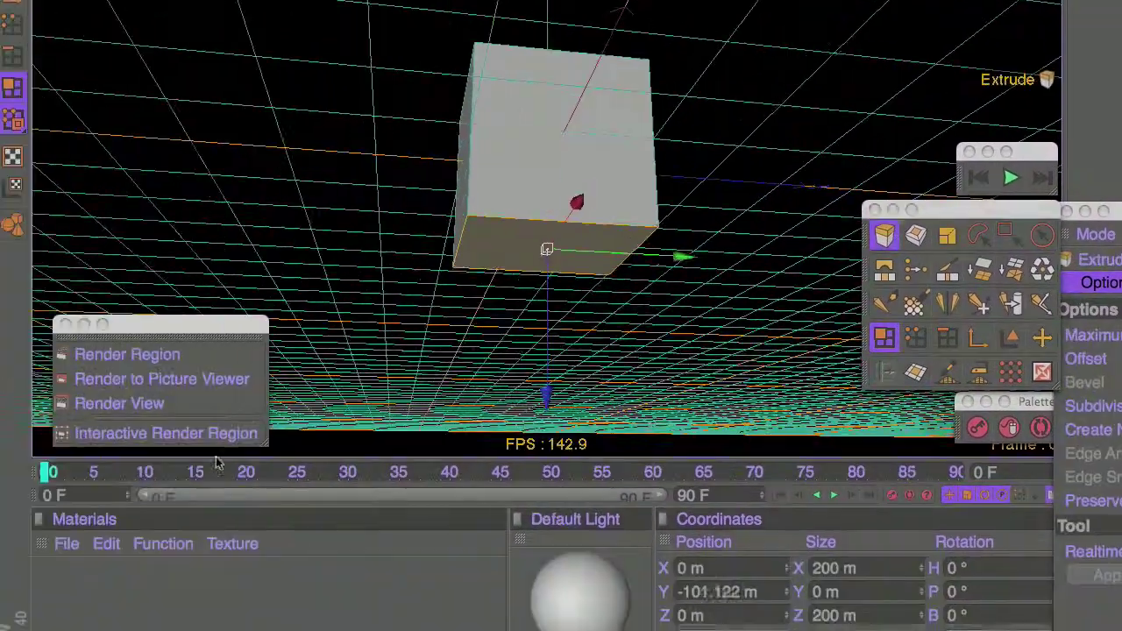
{"action": "left_click_drag", "start_coordinate": [216, 457], "coordinate": [1120, 5]}
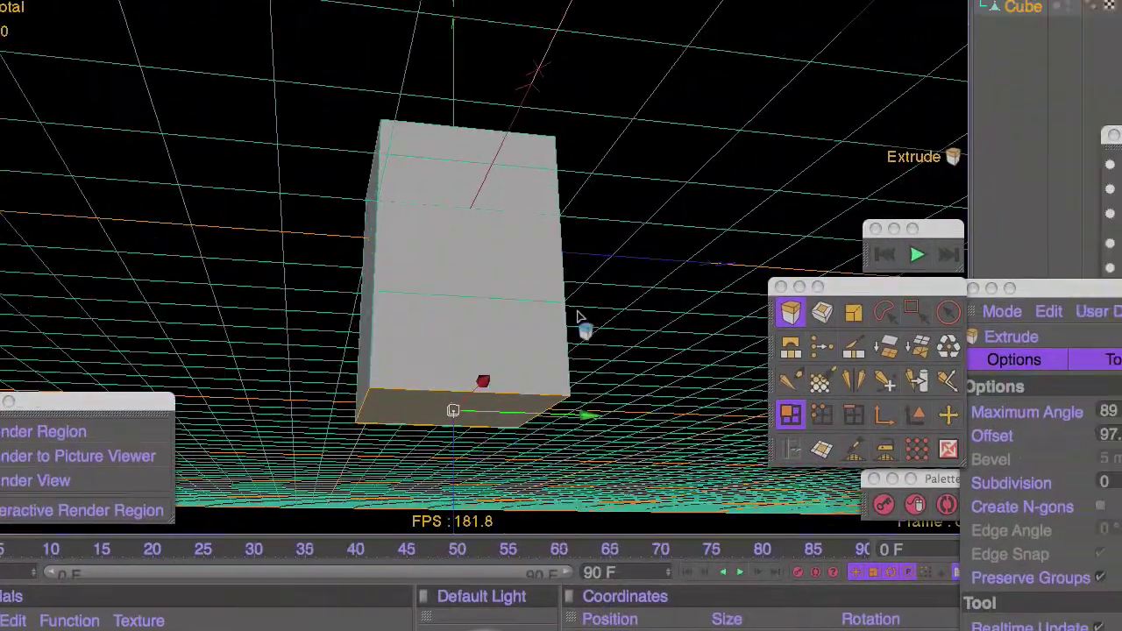
- Extrude the bottom polygon downward several more times to form a long leg, making the last section about 204 m
{"action": "right_click_drag", "start_coordinate": [725, 220], "coordinate": [294, 495], "text": "alt"}
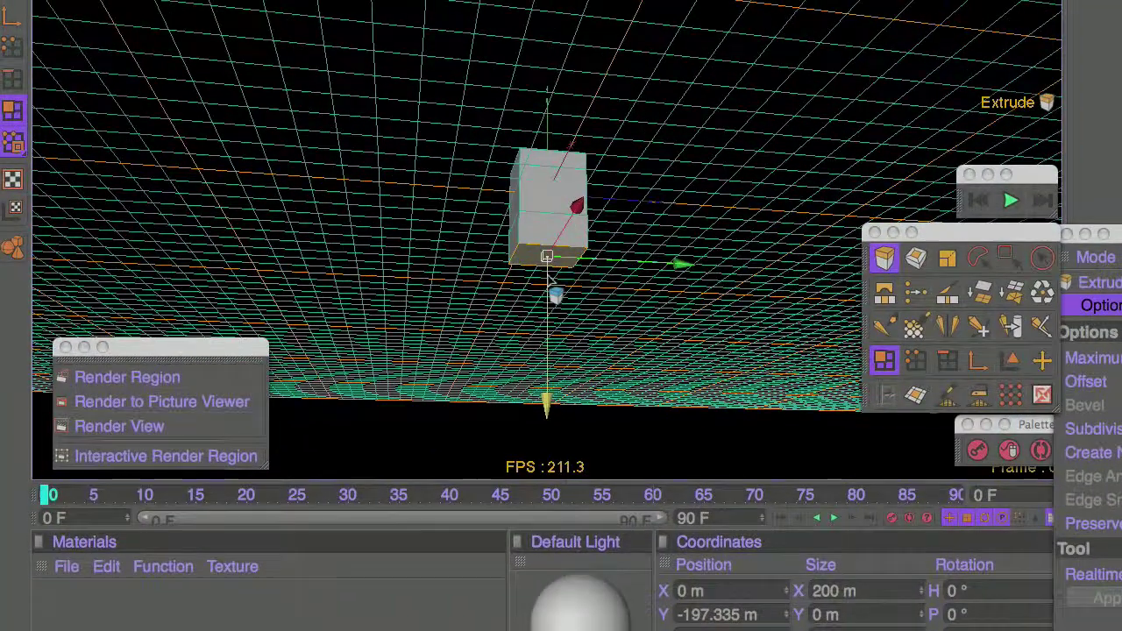
{"action": "left_click_drag", "start_coordinate": [500, 346], "coordinate": [523, 439]}
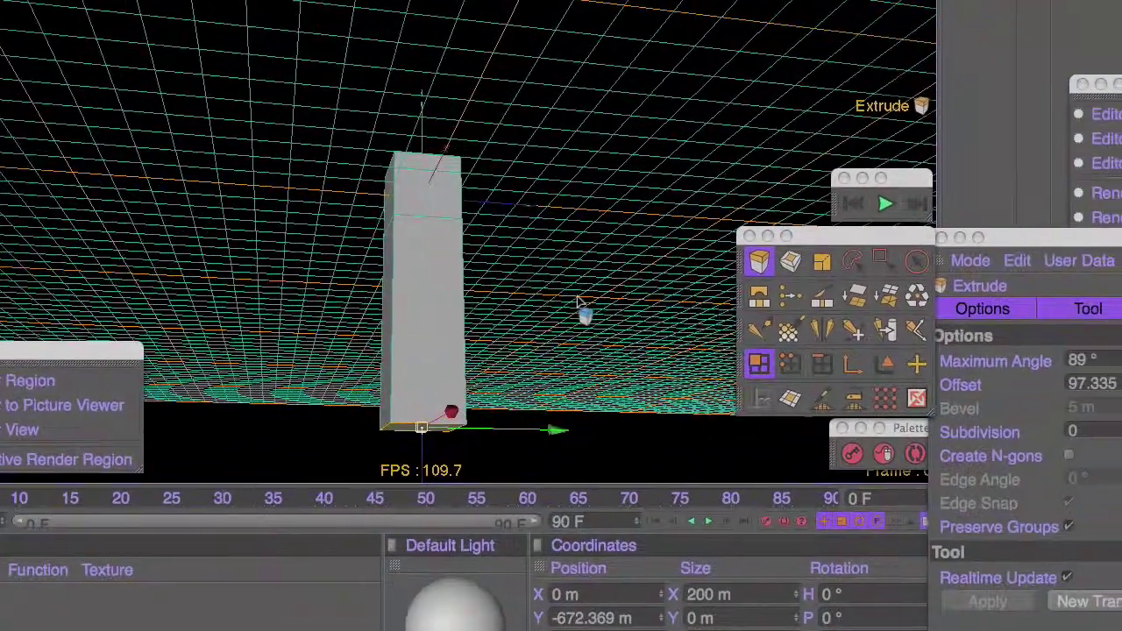
{"action": "middle_click_drag", "start_coordinate": [703, 233], "coordinate": [711, 1], "text": "alt"}
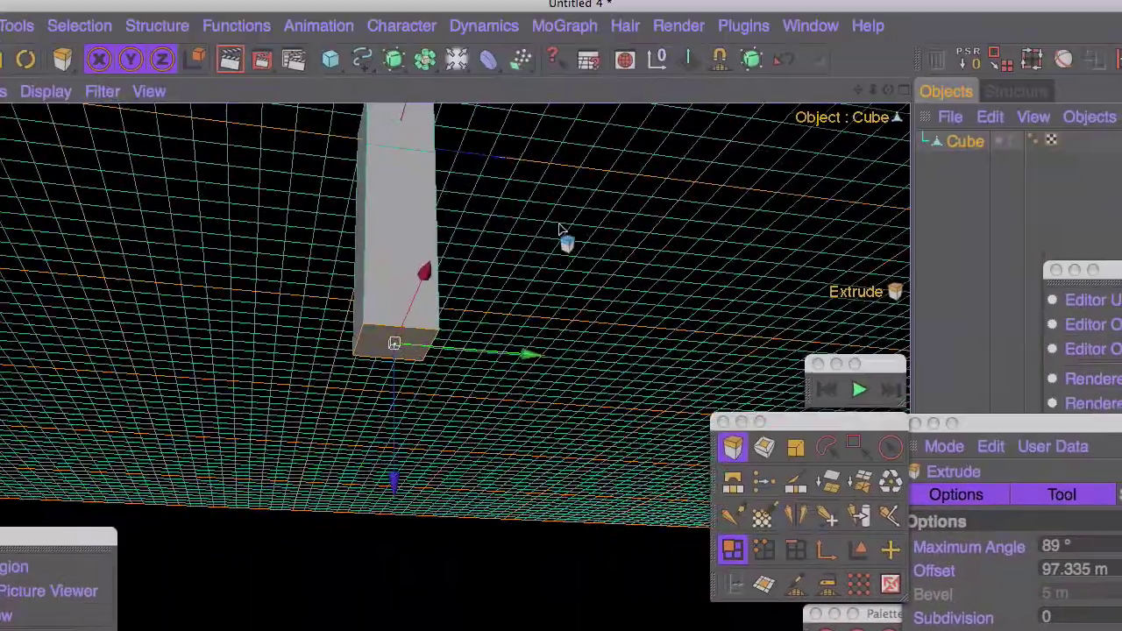
{"action": "left_click_drag", "start_coordinate": [572, 277], "coordinate": [585, 386], "text": "alt"}
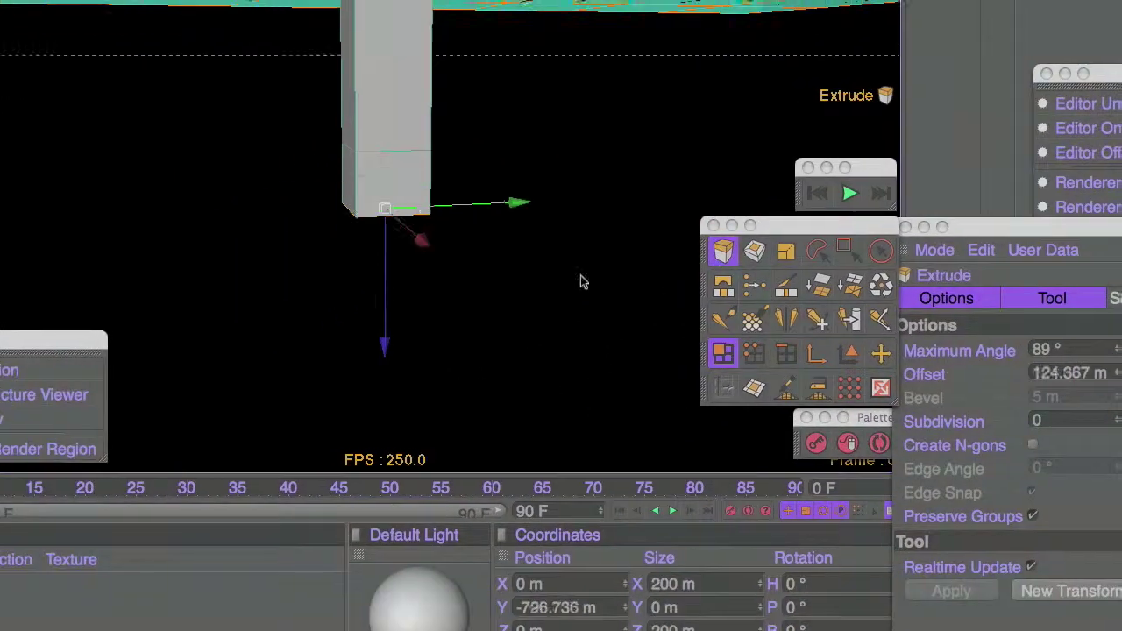
{"action": "left_click_drag", "start_coordinate": [582, 275], "coordinate": [628, 240]}
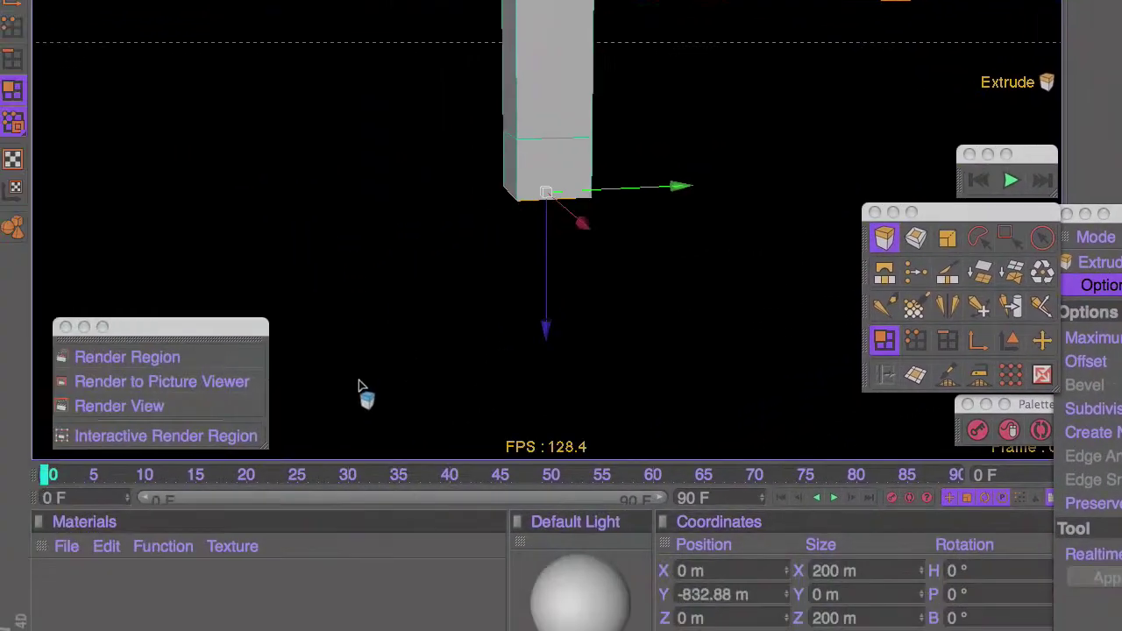
{"action": "left_click_drag", "start_coordinate": [358, 379], "coordinate": [809, 160]}
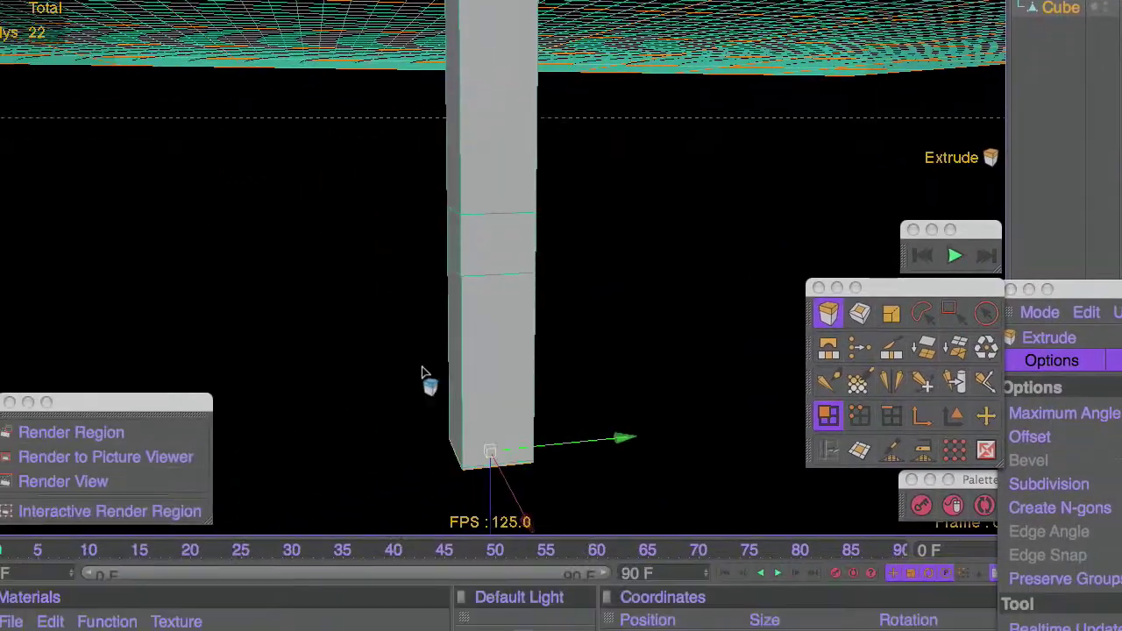
- Select the front polygon of the leg's lowest section and extrude it outward in two sections to form a foot, the last about 181 m
{"action": "left_click_drag", "start_coordinate": [570, 311], "coordinate": [824, 394], "text": "alt"}
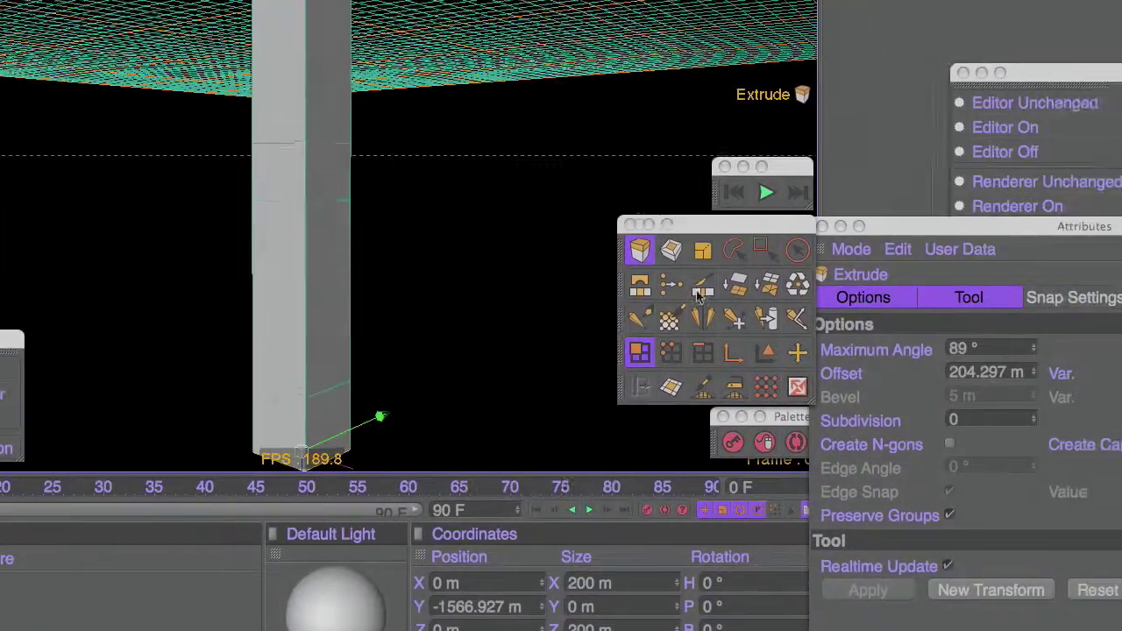
{"action": "left_click", "coordinate": [1002, 313]}
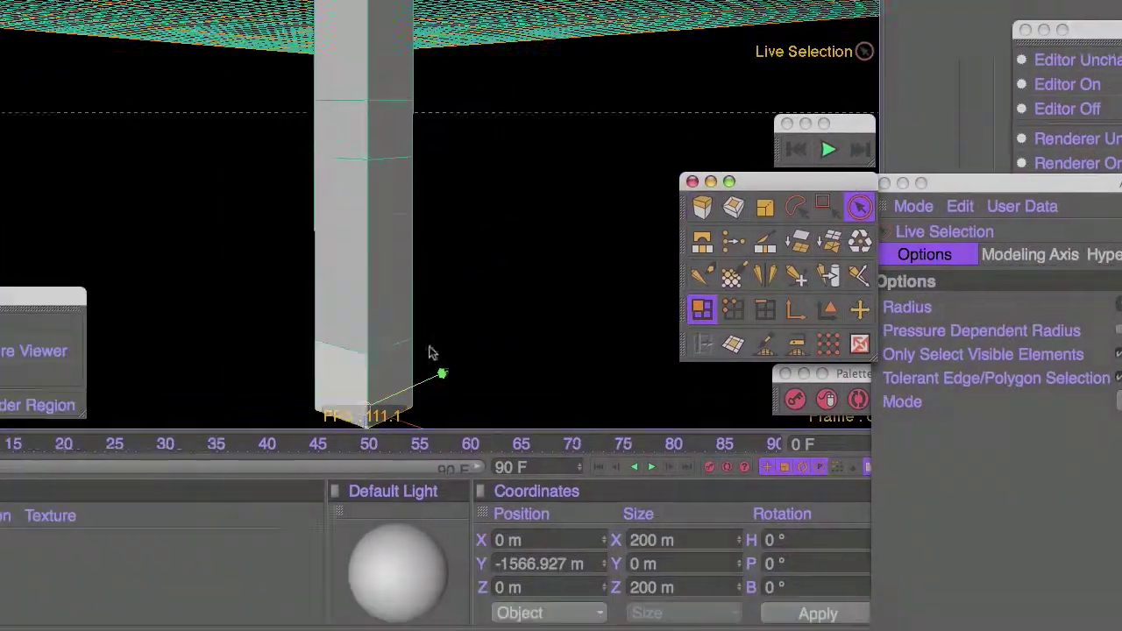
{"action": "left_click", "coordinate": [349, 377]}
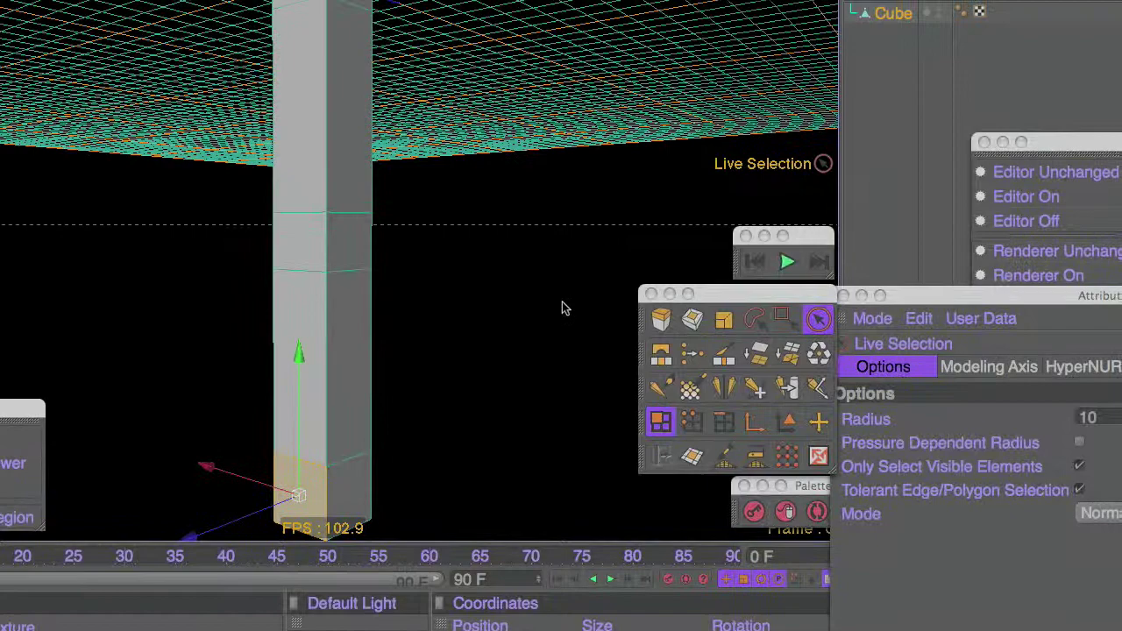
{"action": "key", "text": "space"}
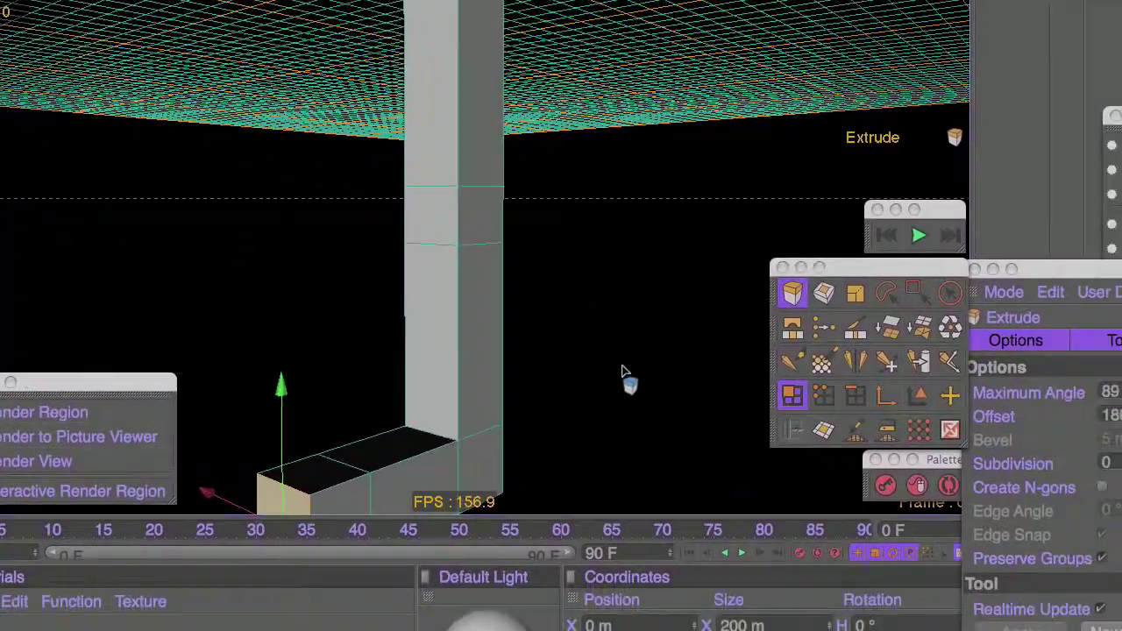
- Select the four upper points of the foot's front section in point mode and lower them to about Y -1466 m
{"action": "left_click_drag", "start_coordinate": [710, 412], "coordinate": [588, 378], "text": "alt"}
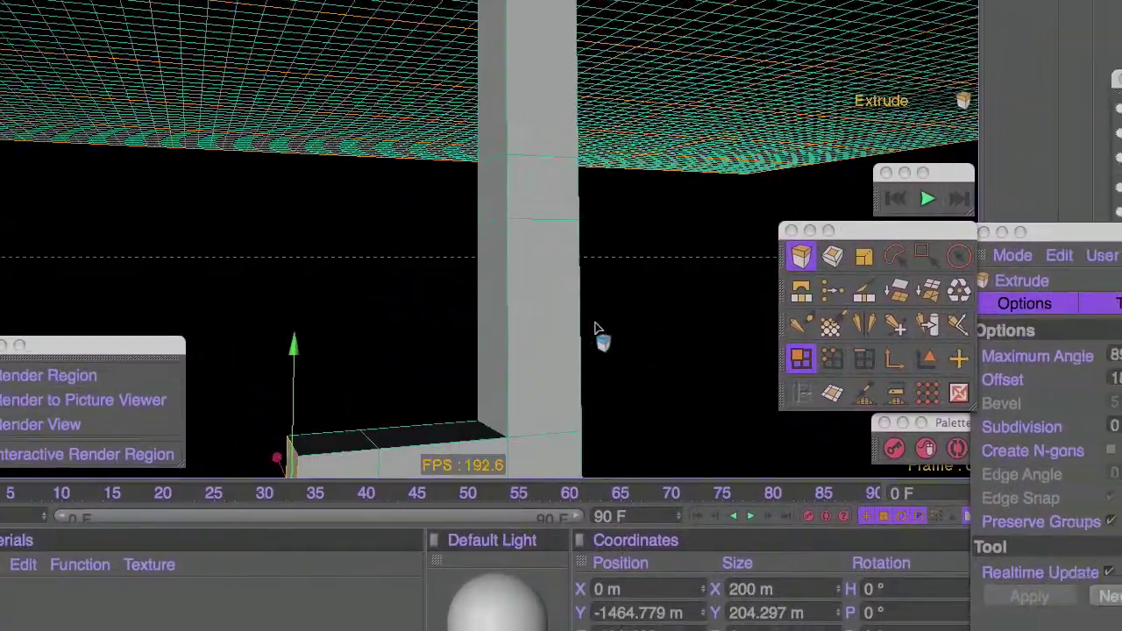
{"action": "middle_click_drag", "start_coordinate": [596, 328], "coordinate": [575, 128], "text": "alt"}
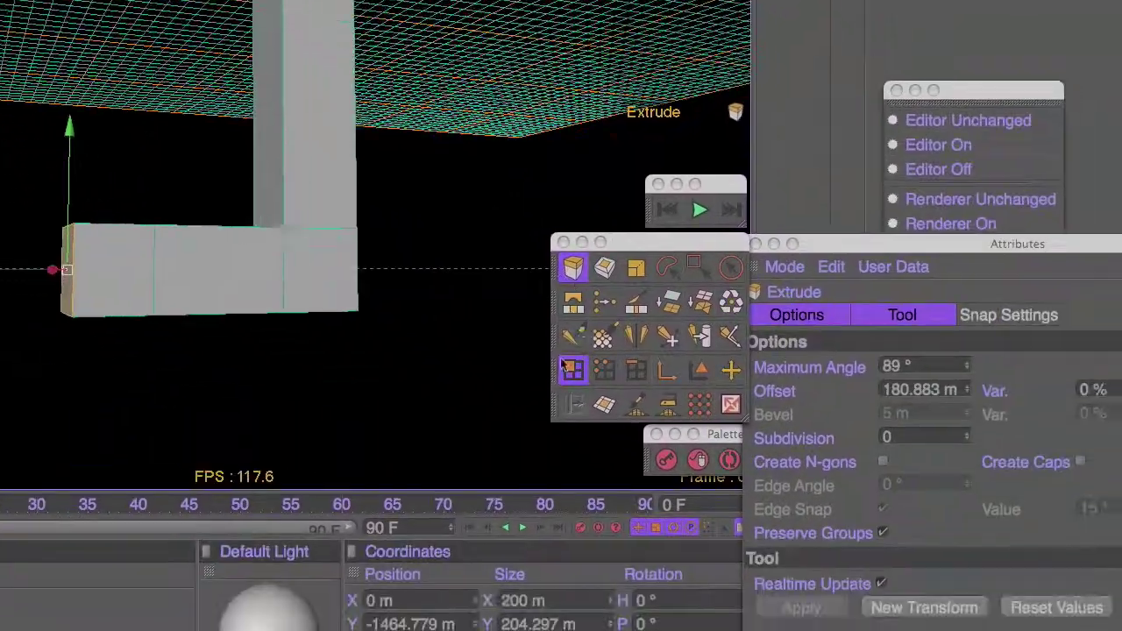
{"action": "left_click", "coordinate": [604, 369]}
{"action": "left_click", "coordinate": [696, 266]}
{"action": "left_click_drag", "start_coordinate": [59, 206], "coordinate": [215, 259]}
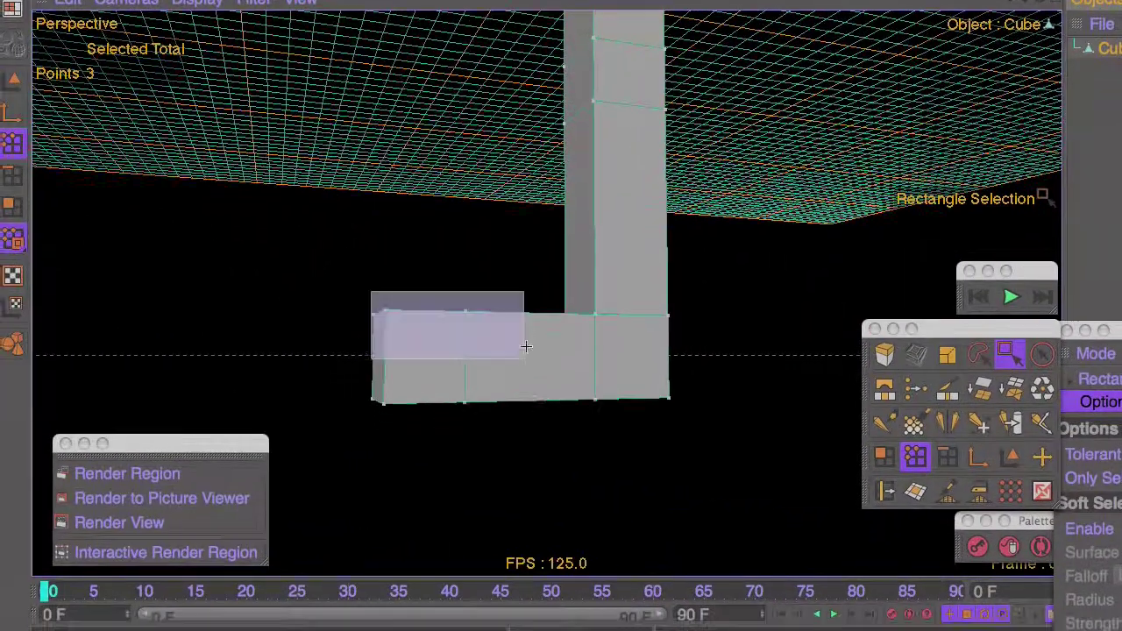
{"action": "left_click_drag", "start_coordinate": [526, 346], "coordinate": [526, 378]}
{"action": "left_click_drag", "start_coordinate": [419, 233], "coordinate": [417, 262]}
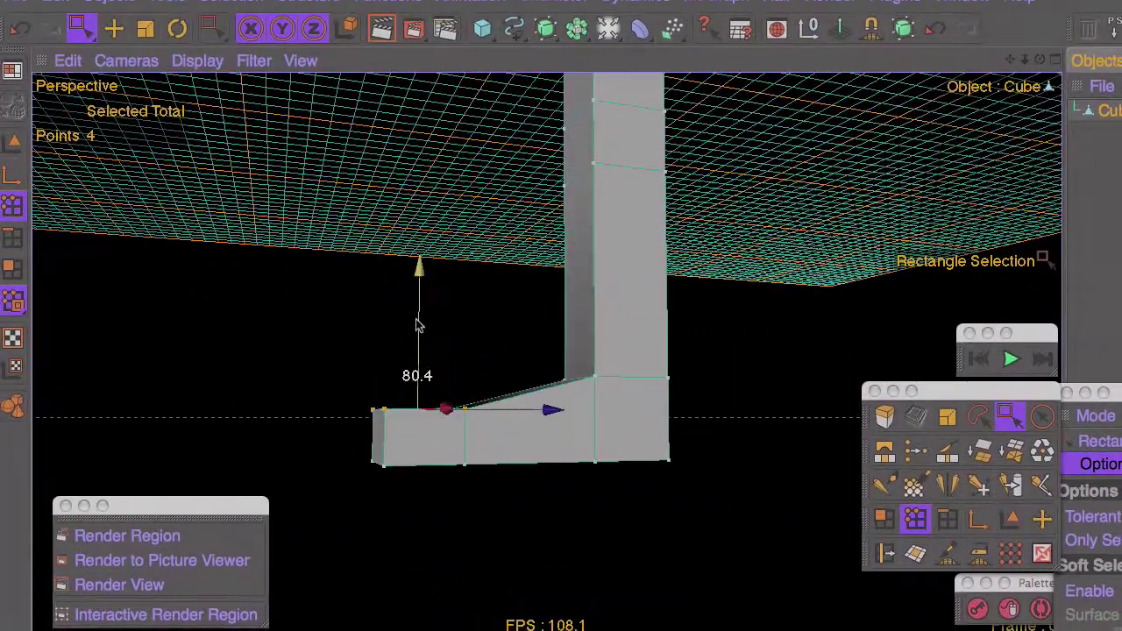
{"action": "left_click_drag", "start_coordinate": [418, 326], "coordinate": [421, 323]}
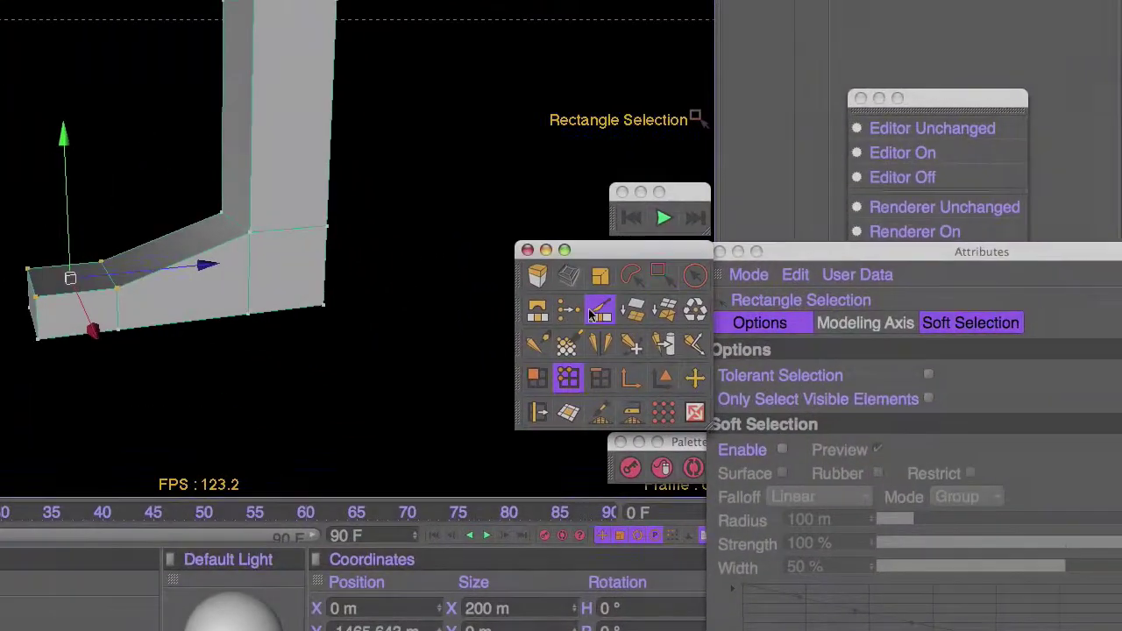
- Activate the Knife tool and set it to Plane mode with the X-Z plane
{"action": "left_click", "coordinate": [600, 311]}
{"action": "left_click", "coordinate": [795, 377]}
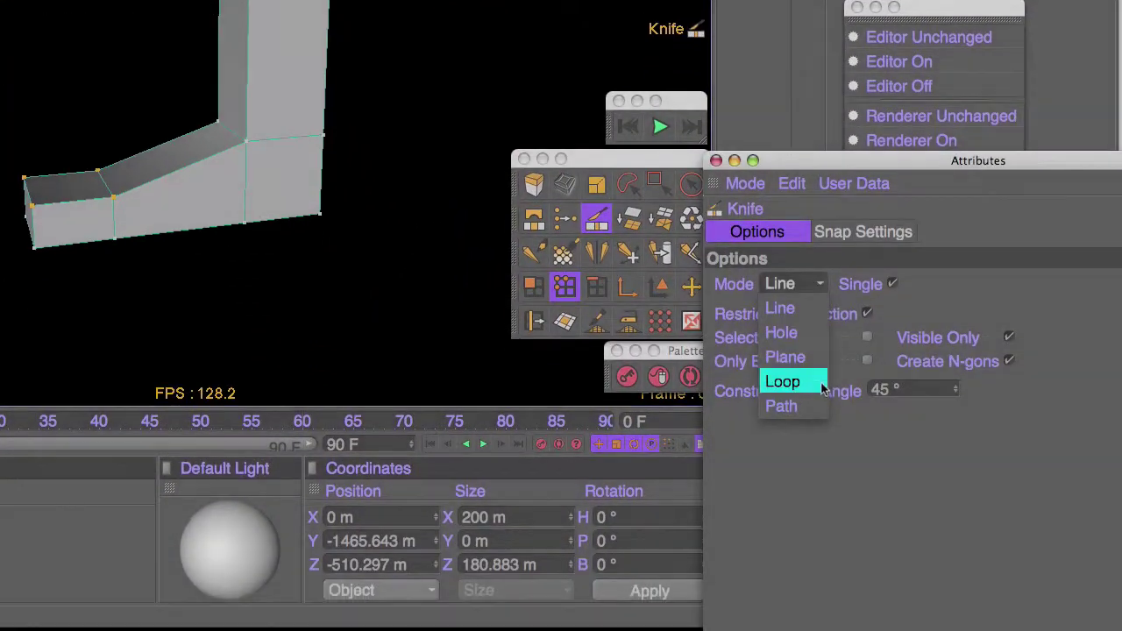
{"action": "left_click", "coordinate": [814, 357]}
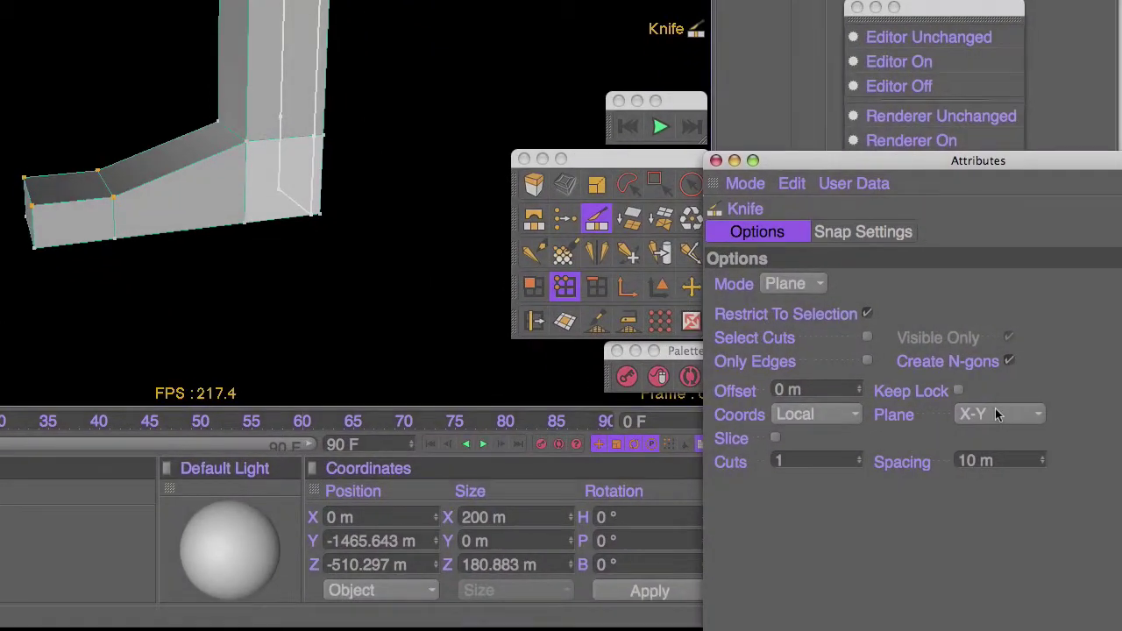
{"action": "left_click", "coordinate": [995, 414]}
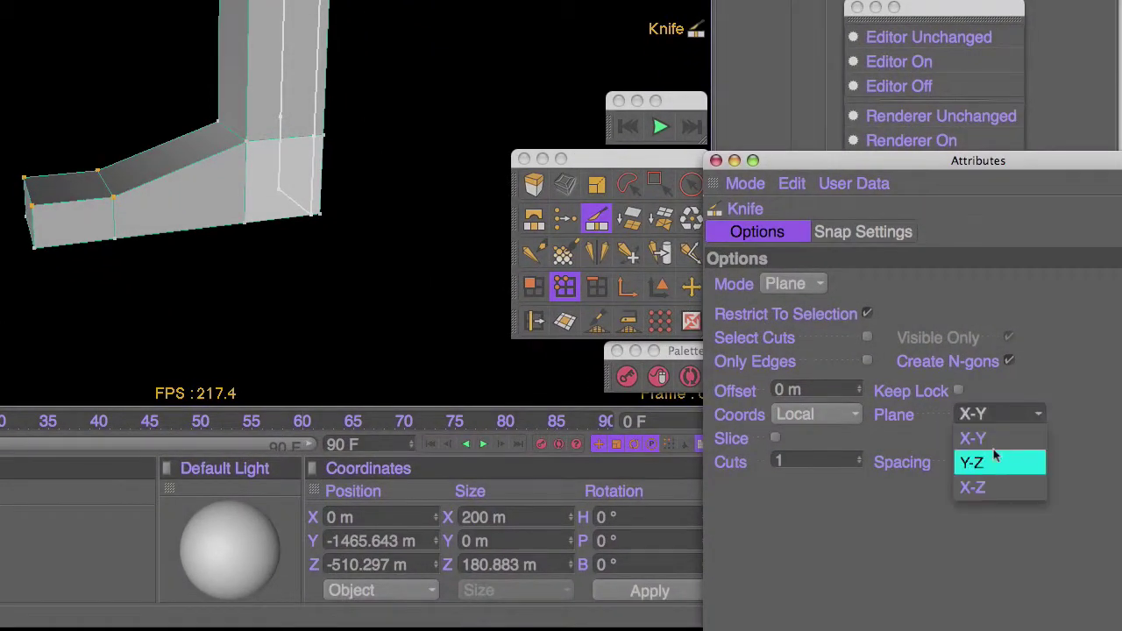
{"action": "left_click", "coordinate": [994, 457]}
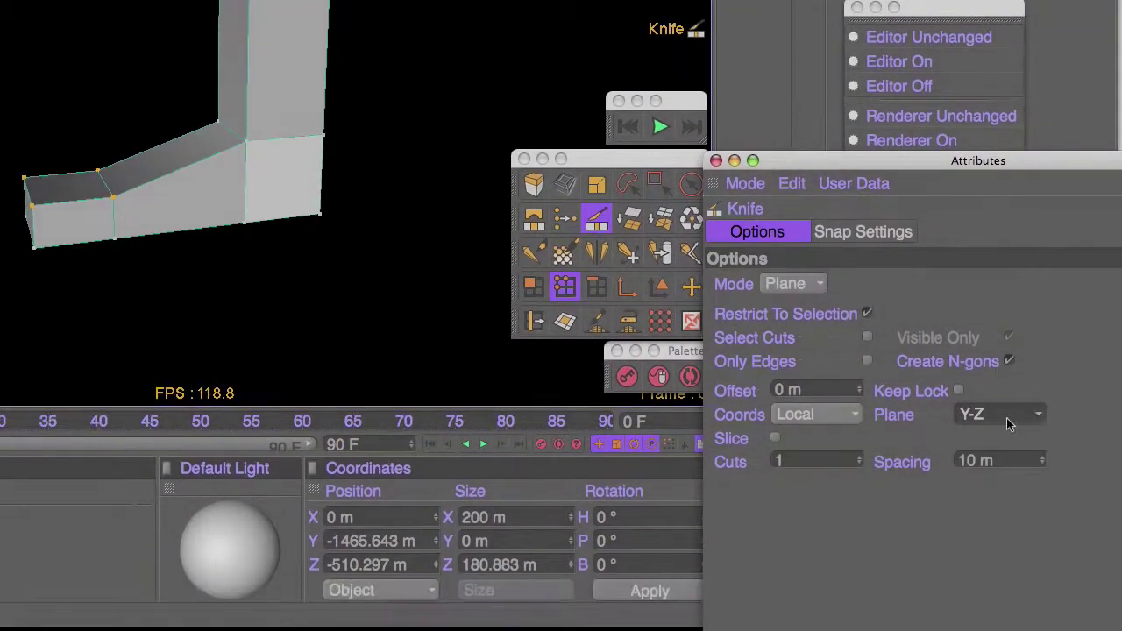
{"action": "left_click", "coordinate": [1095, 475]}
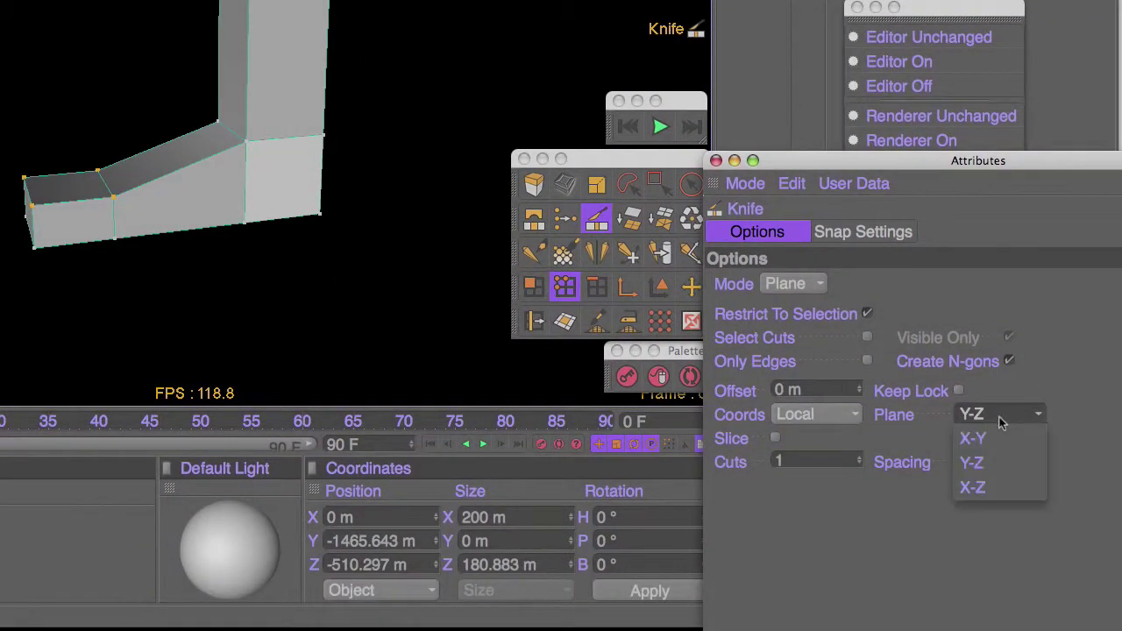
{"action": "left_click", "coordinate": [1109, 544]}
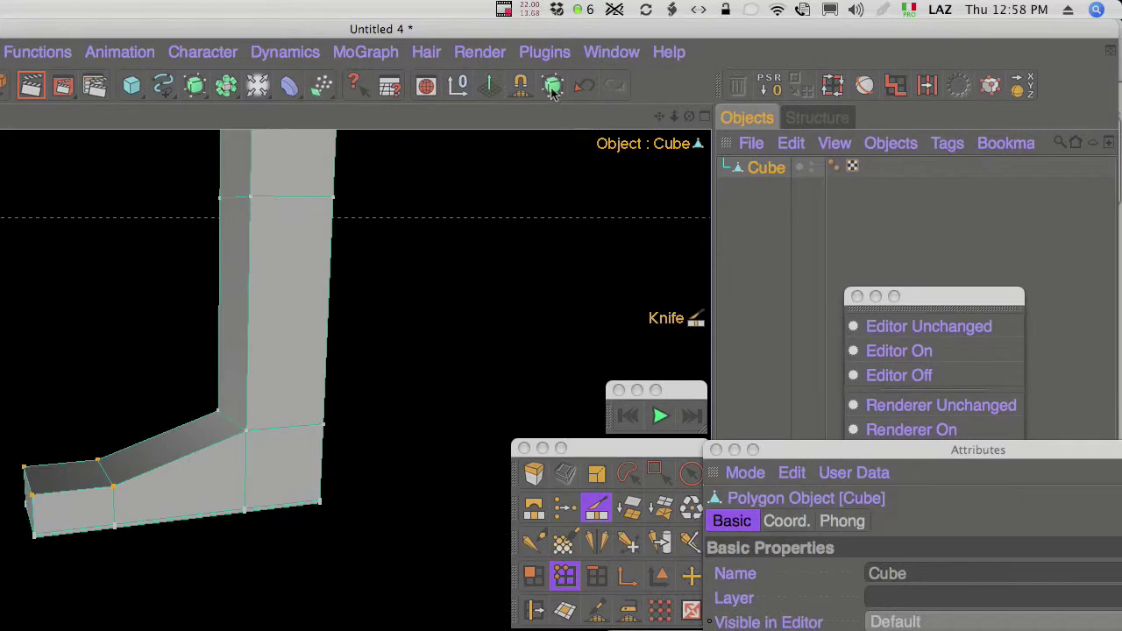
- Make the leg's cube object a child of a new HyperNURBS to smooth it
{"action": "left_click", "coordinate": [550, 85], "text": "alt"}
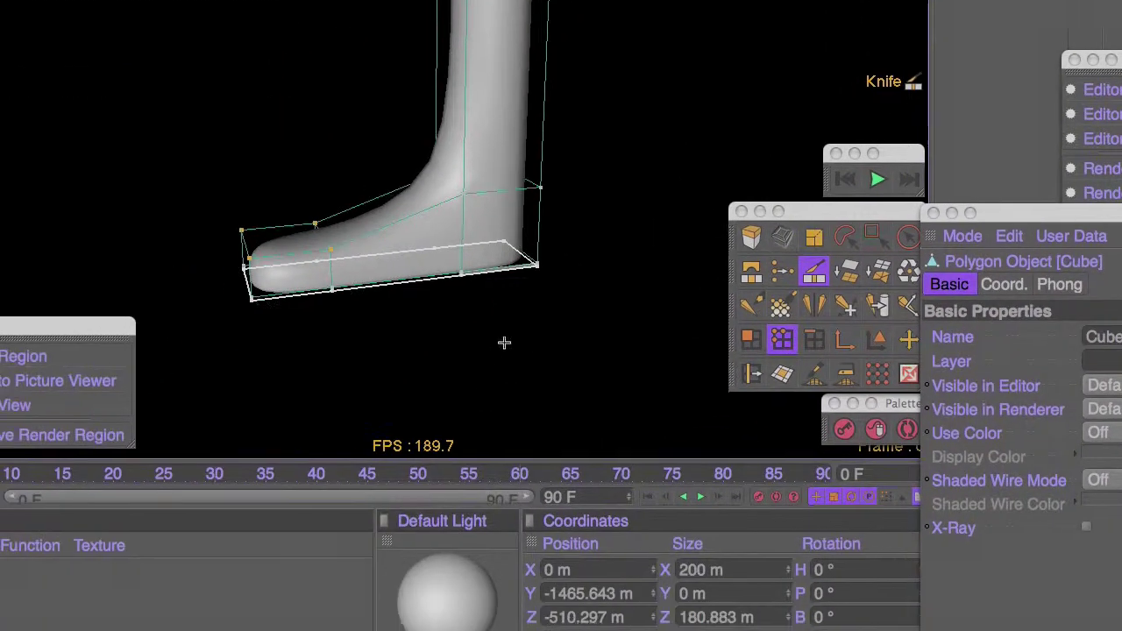
{"action": "left_click_drag", "start_coordinate": [285, 579], "coordinate": [889, 536], "text": "alt"}
{"action": "left_click_drag", "start_coordinate": [889, 300], "coordinate": [777, 456], "text": "alt"}
- Widen the ball of the foot by selecting the points on each side with Rectangle Selection and moving them outward
{"action": "left_click", "coordinate": [654, 236]}
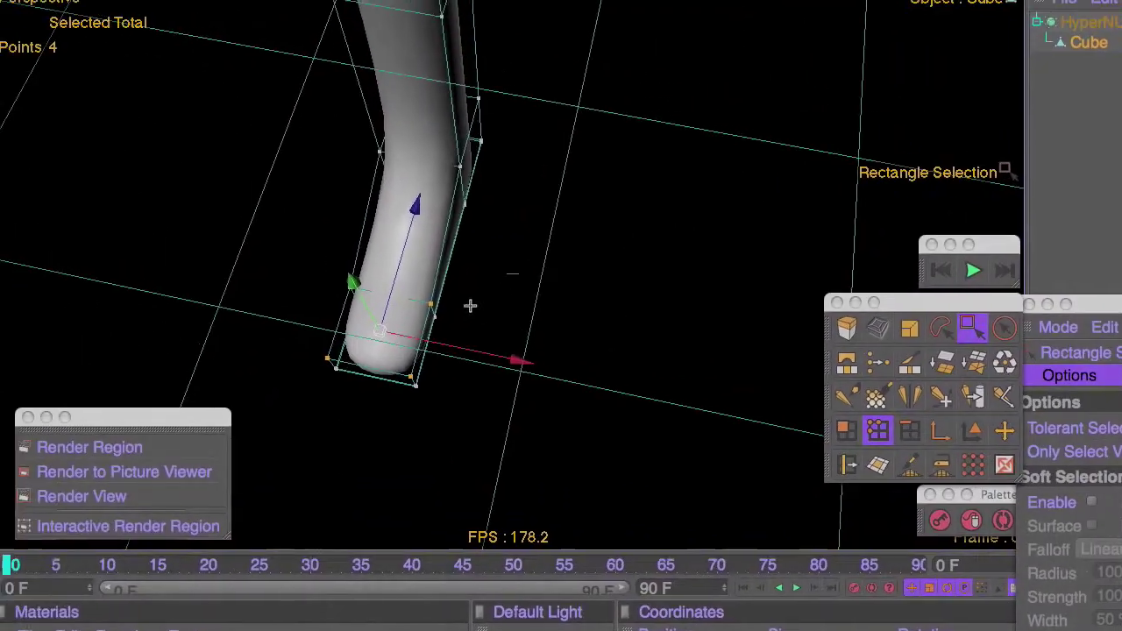
{"action": "left_click_drag", "start_coordinate": [420, 222], "coordinate": [304, 280]}
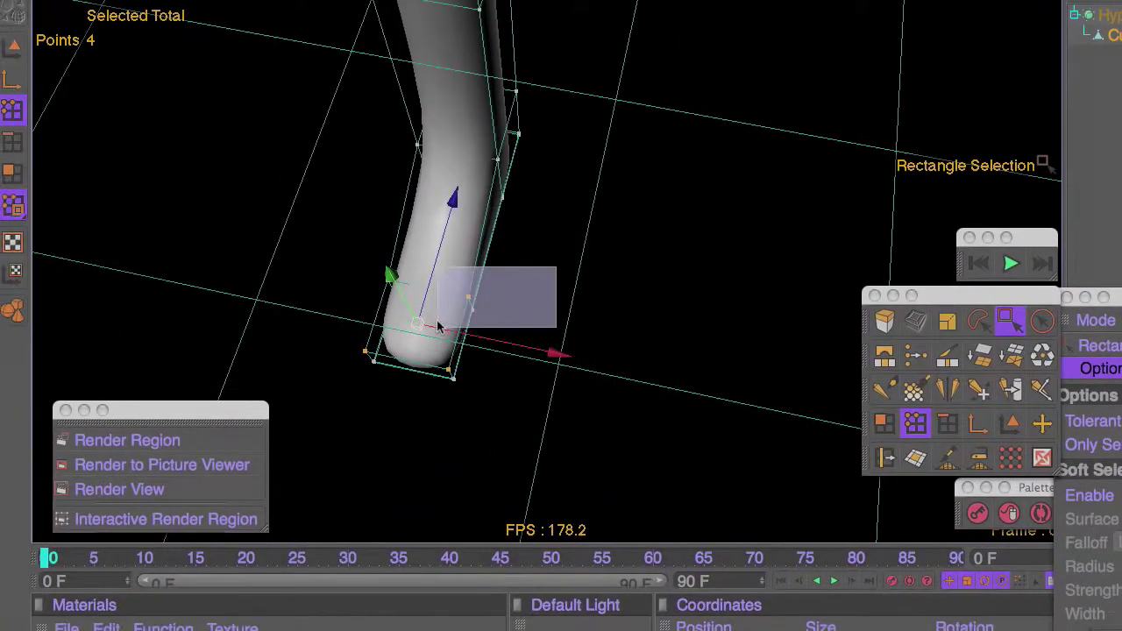
{"action": "left_click_drag", "start_coordinate": [585, 315], "coordinate": [608, 320]}
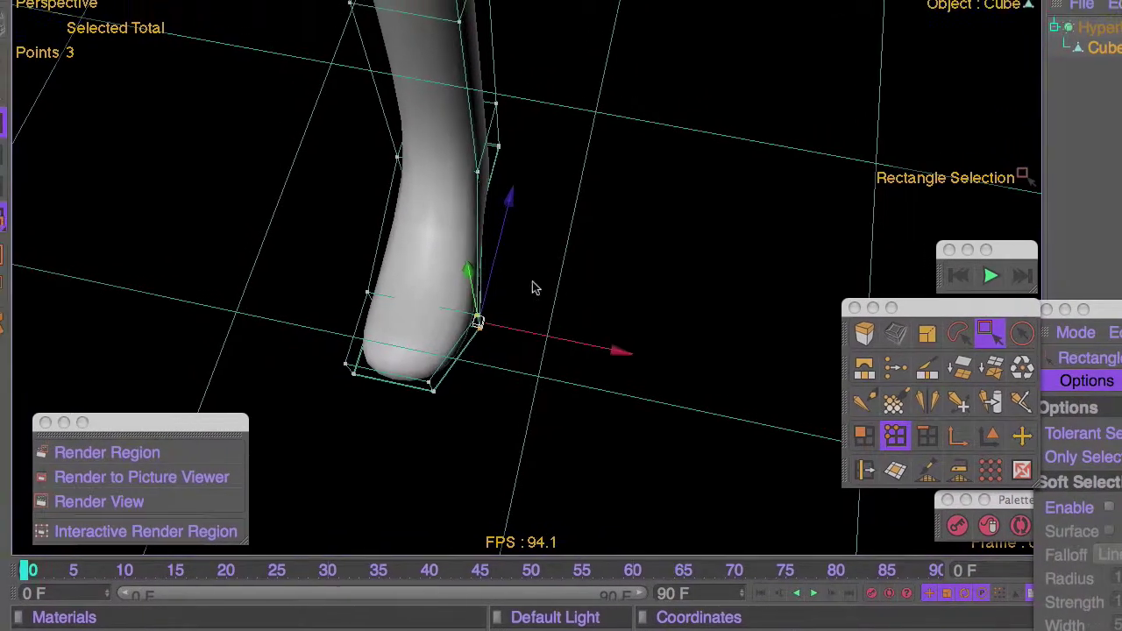
{"action": "left_click_drag", "start_coordinate": [514, 259], "coordinate": [528, 224]}
{"action": "left_click_drag", "start_coordinate": [325, 317], "coordinate": [441, 395]}
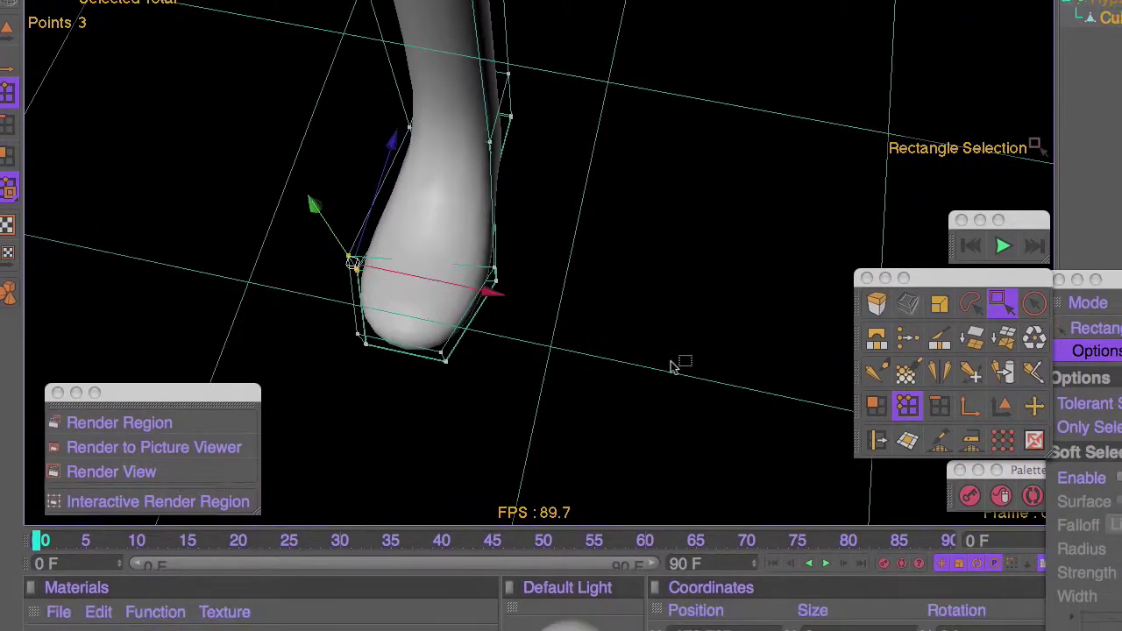
- Add a construction plane and move it down about 1601 m to the sole of the foot
{"action": "left_click_drag", "start_coordinate": [671, 363], "coordinate": [255, 88], "text": "alt"}
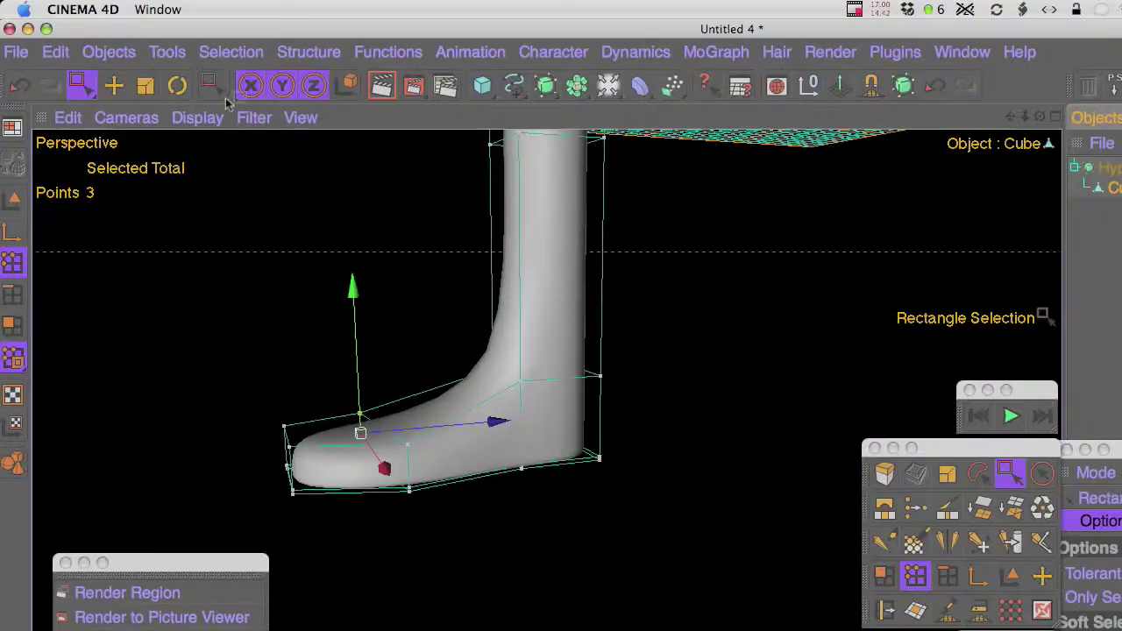
{"action": "right_click_drag", "start_coordinate": [701, 347], "coordinate": [412, 544], "text": "alt"}
{"action": "right_click_drag", "start_coordinate": [803, 263], "coordinate": [474, 526], "text": "alt"}
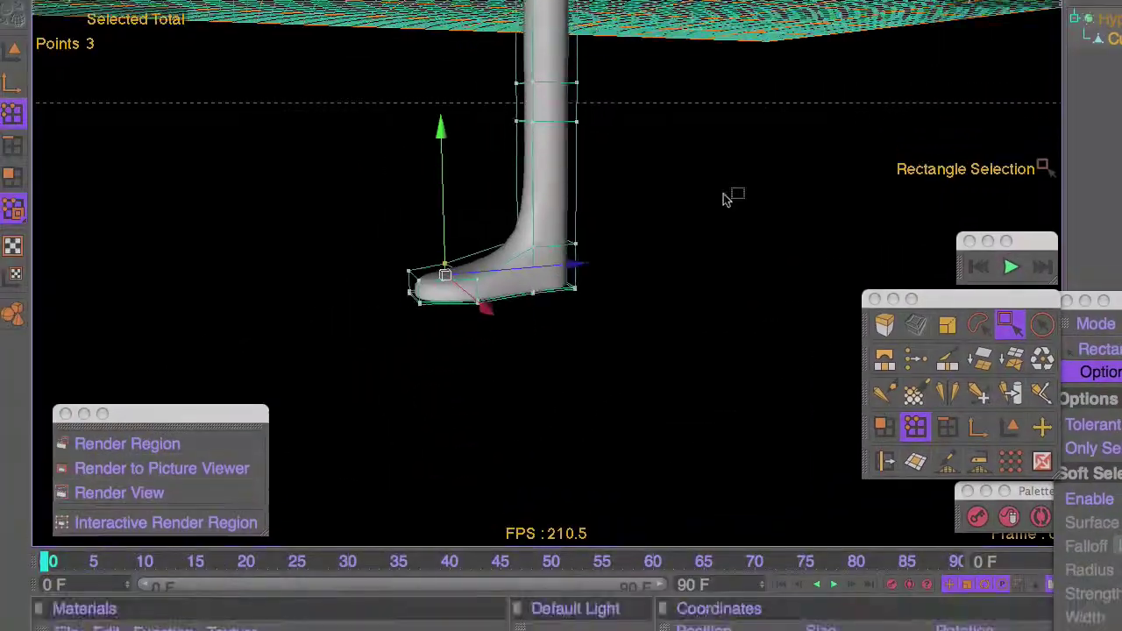
{"action": "right_click_drag", "start_coordinate": [726, 348], "coordinate": [381, 613], "text": "alt"}
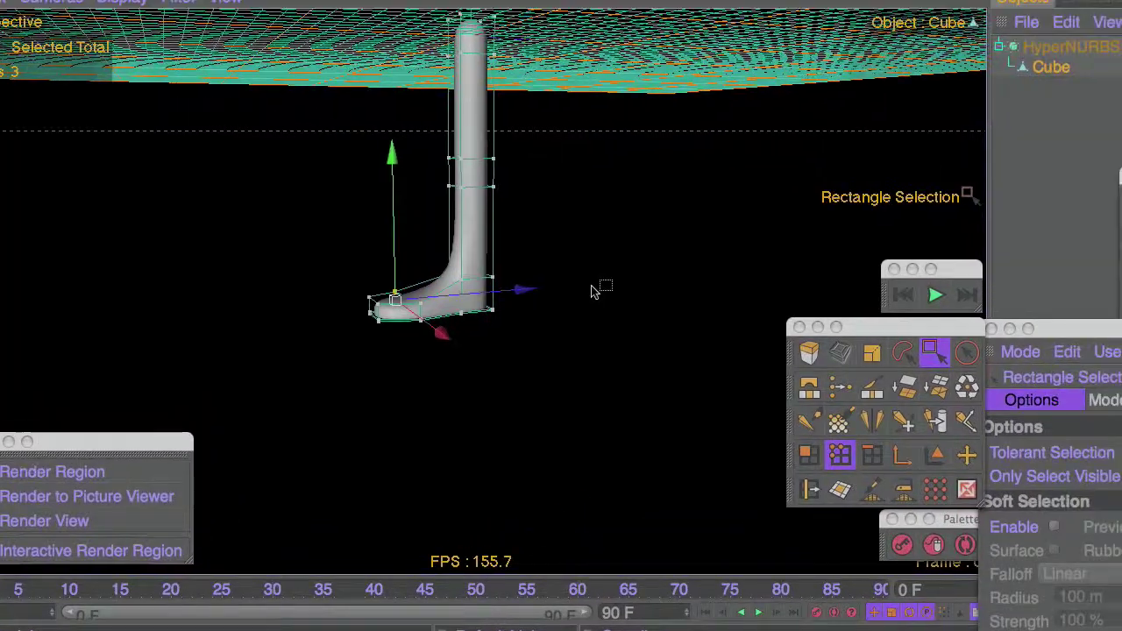
{"action": "left_click_drag", "start_coordinate": [593, 291], "coordinate": [675, 384], "text": "alt"}
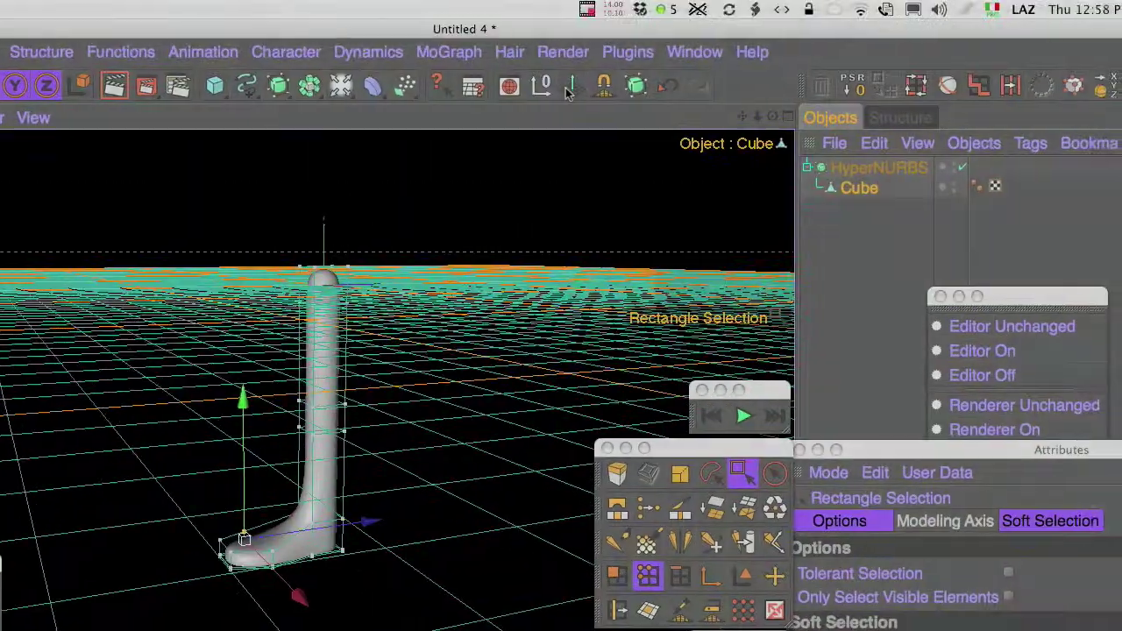
{"action": "left_click", "coordinate": [602, 66]}
{"action": "left_click_drag", "start_coordinate": [357, 171], "coordinate": [380, 171]}
{"action": "left_click_drag", "start_coordinate": [531, 194], "coordinate": [521, 482]}
{"action": "left_click_drag", "start_coordinate": [562, 333], "coordinate": [536, 356]}
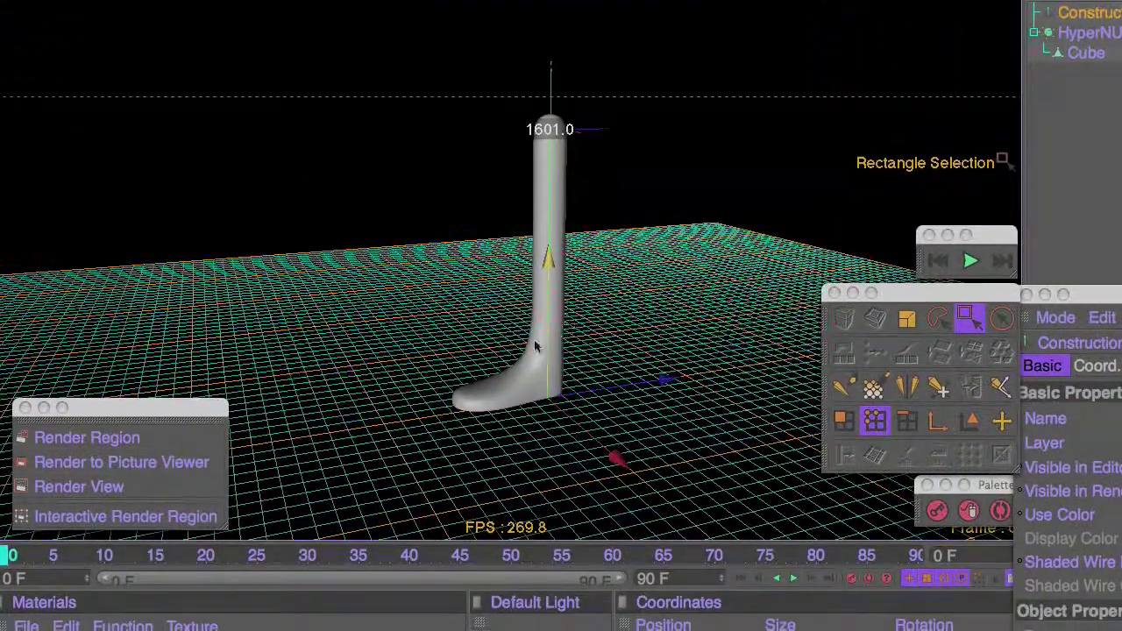
{"action": "mouse_move", "coordinate": [627, 279]}
{"action": "left_mouse_down", "text": "alt"}
{"action": "mouse_move", "coordinate": [711, 285]}
{"action": "mouse_move", "coordinate": [625, 299]}
{"action": "left_mouse_up", "text": "alt"}
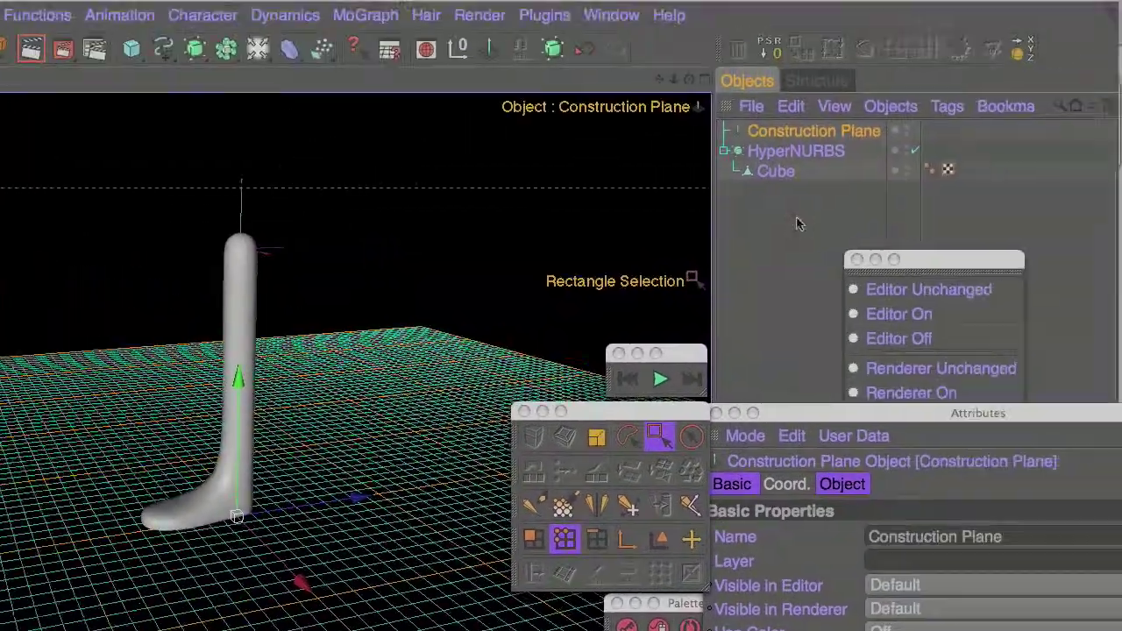
- Remove the polygon capping the top of the leg's cube object, using Live Selection in polygon mode
{"action": "left_click", "coordinate": [986, 104]}
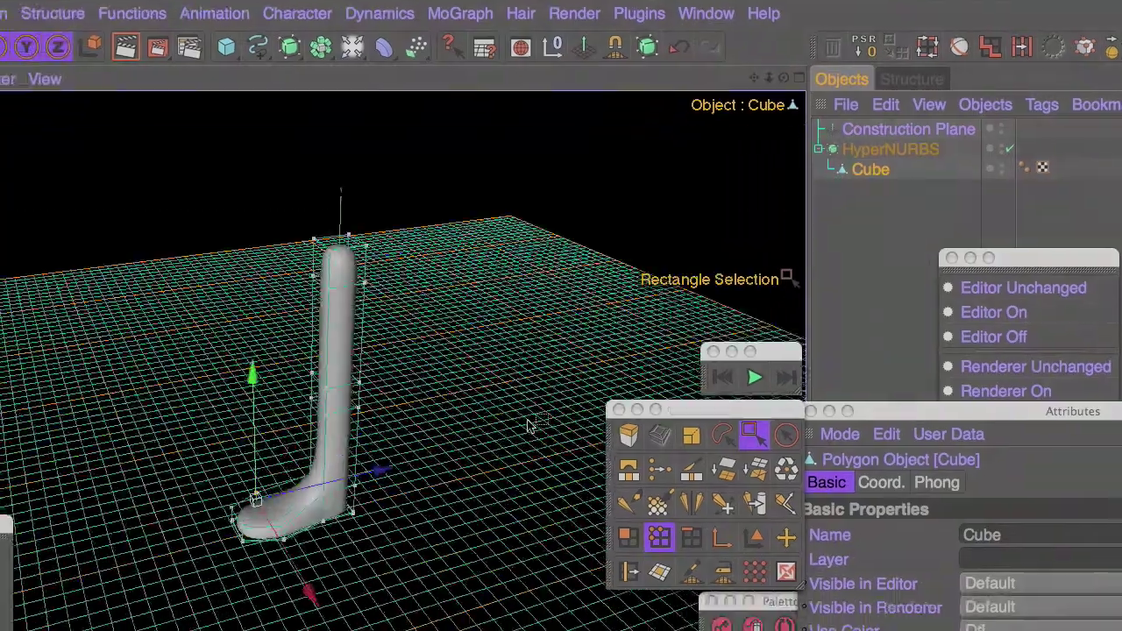
{"action": "left_click_drag", "start_coordinate": [527, 427], "coordinate": [532, 447], "text": "alt"}
{"action": "left_click", "coordinate": [628, 538]}
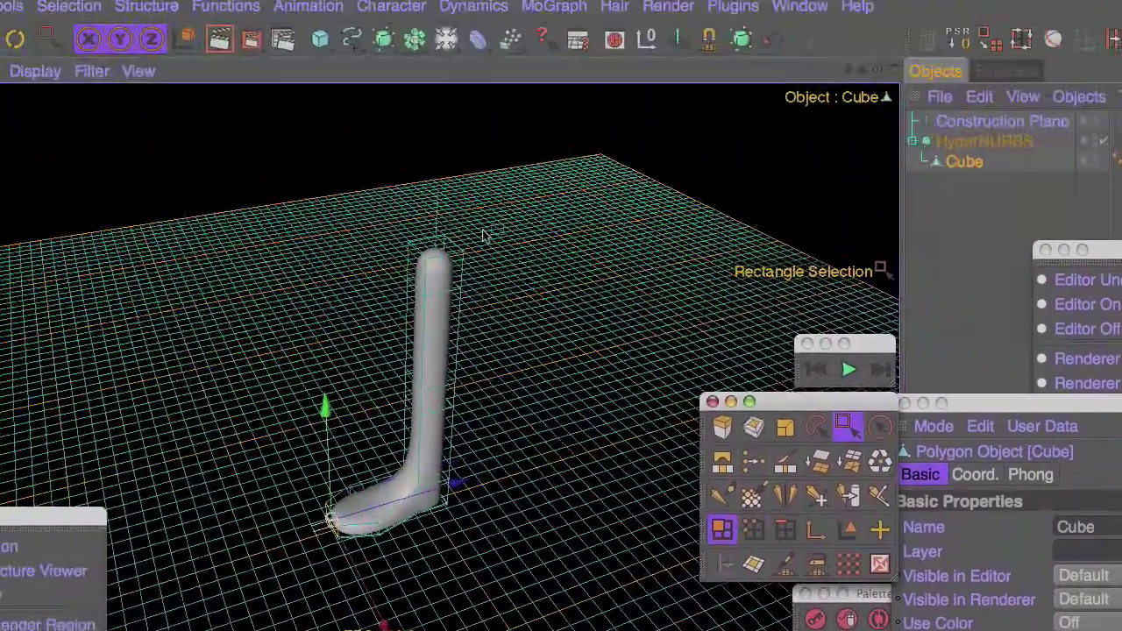
{"action": "key", "text": "9"}
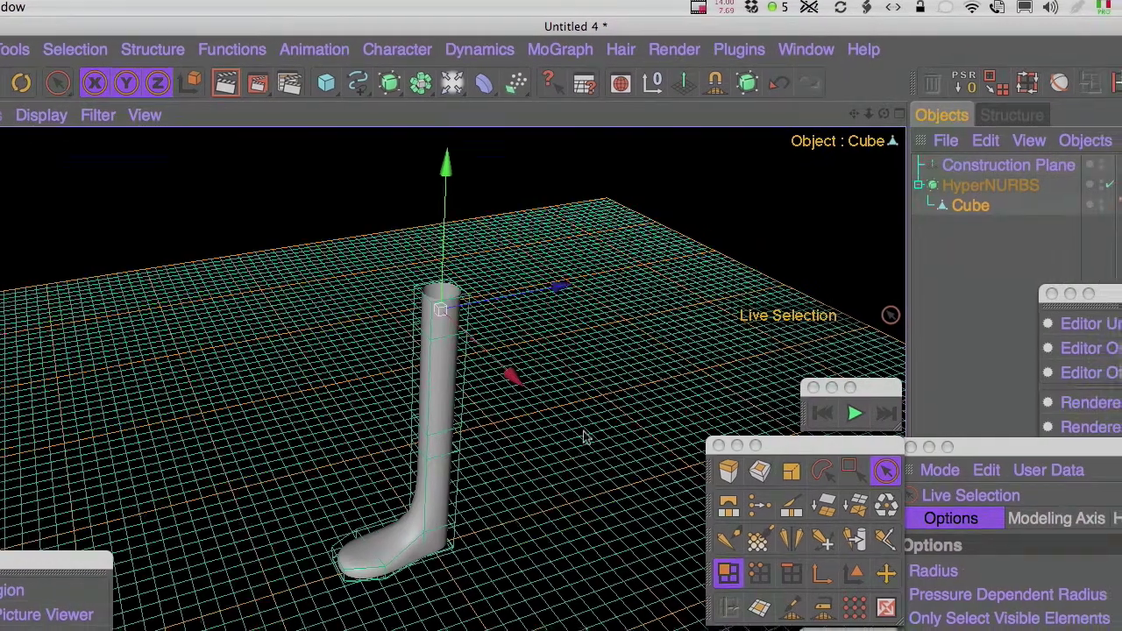
{"action": "left_click_drag", "start_coordinate": [583, 507], "coordinate": [472, 370], "text": "alt"}
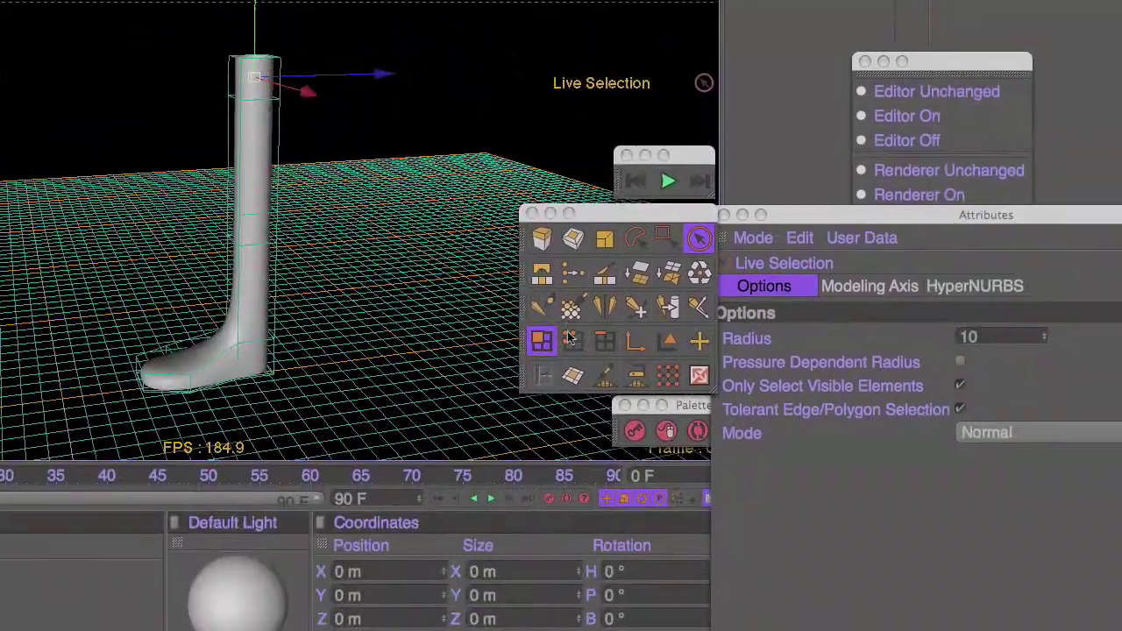
- Draw a chain of five joints from hip to toe with the Joint tool, parented under the cube, and expand its hierarchy
{"action": "left_click", "coordinate": [693, 468]}
{"action": "left_click", "coordinate": [788, 365]}
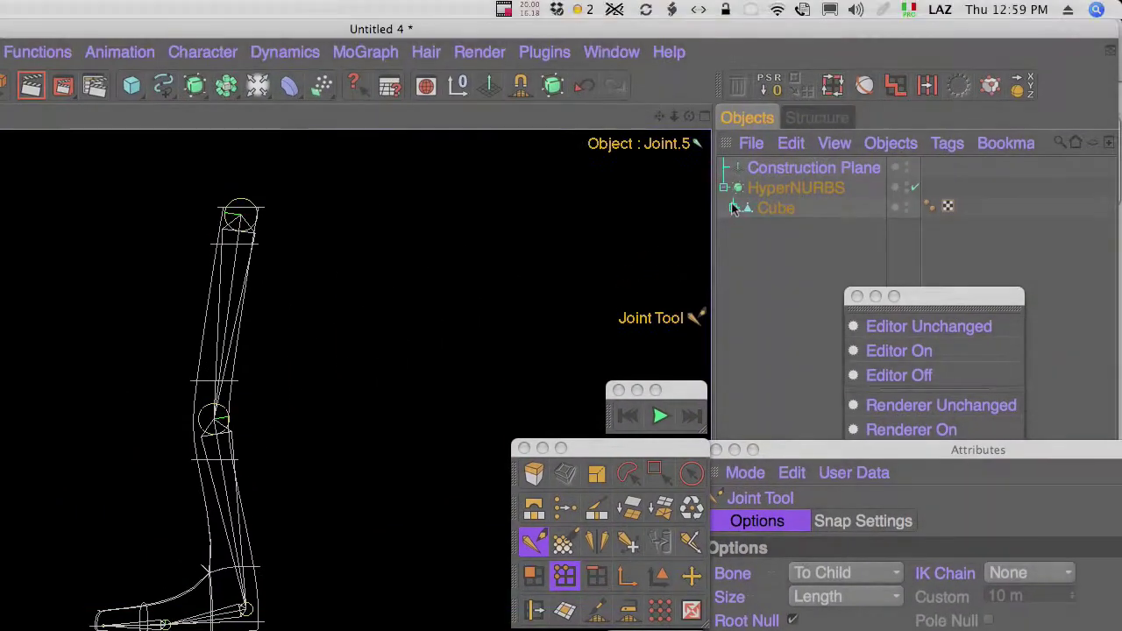
{"action": "left_click", "coordinate": [734, 208]}
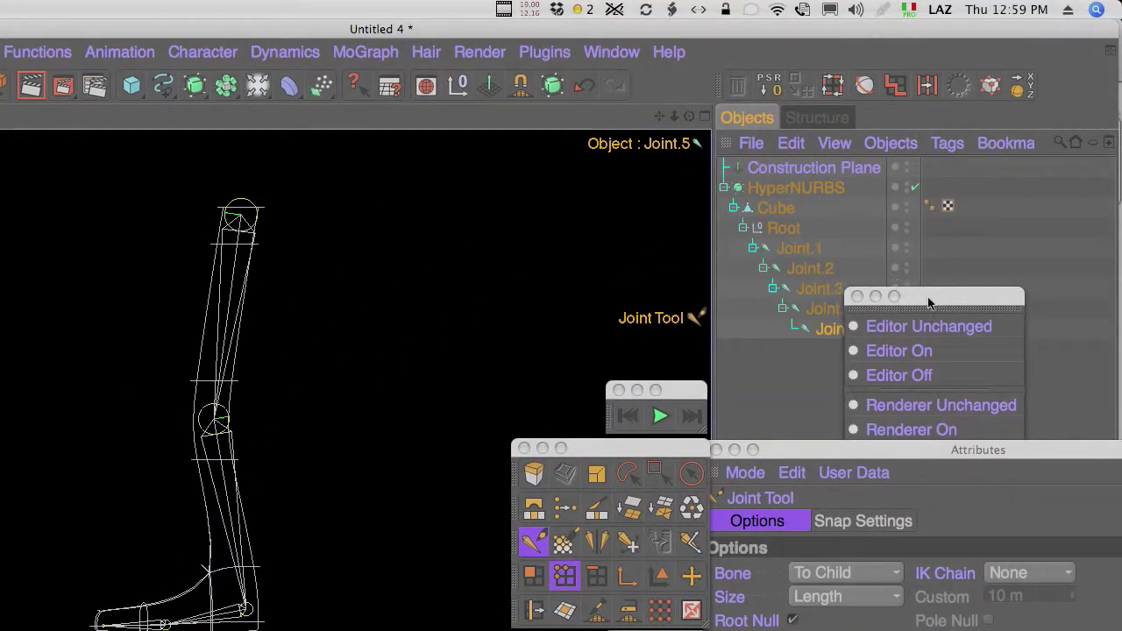
- Select Joint.1, Joint.3, Joint.4 and Joint.5 and create IK chains between them
{"action": "left_click_drag", "start_coordinate": [1066, 407], "coordinate": [1088, 434]}
{"action": "left_click", "coordinate": [808, 252]}
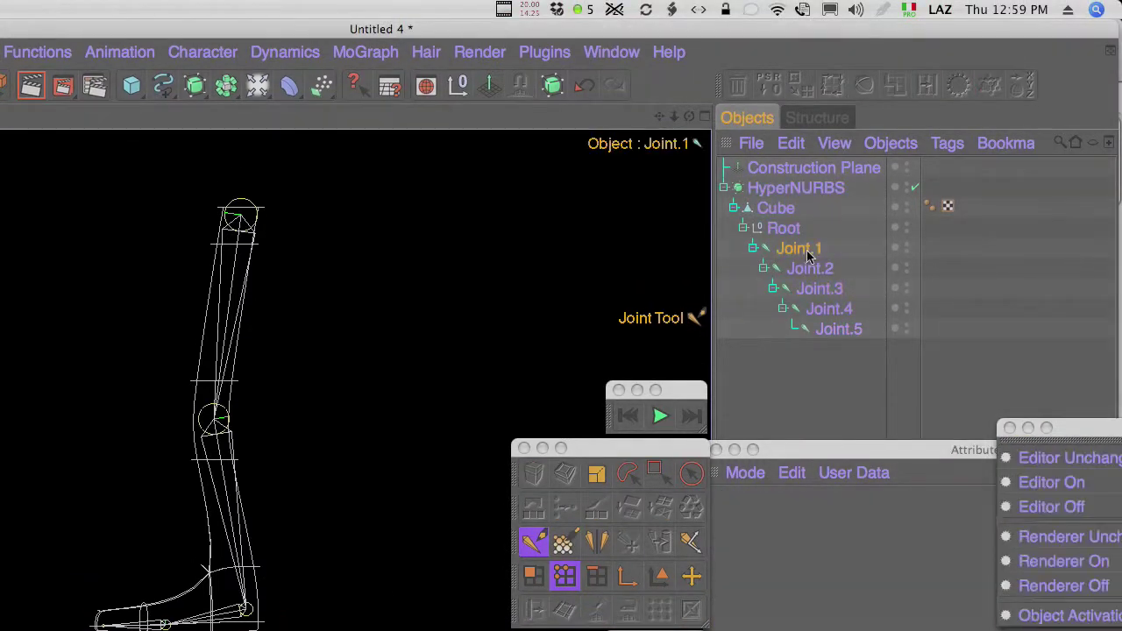
{"action": "left_click", "coordinate": [832, 329], "text": "ctrl"}
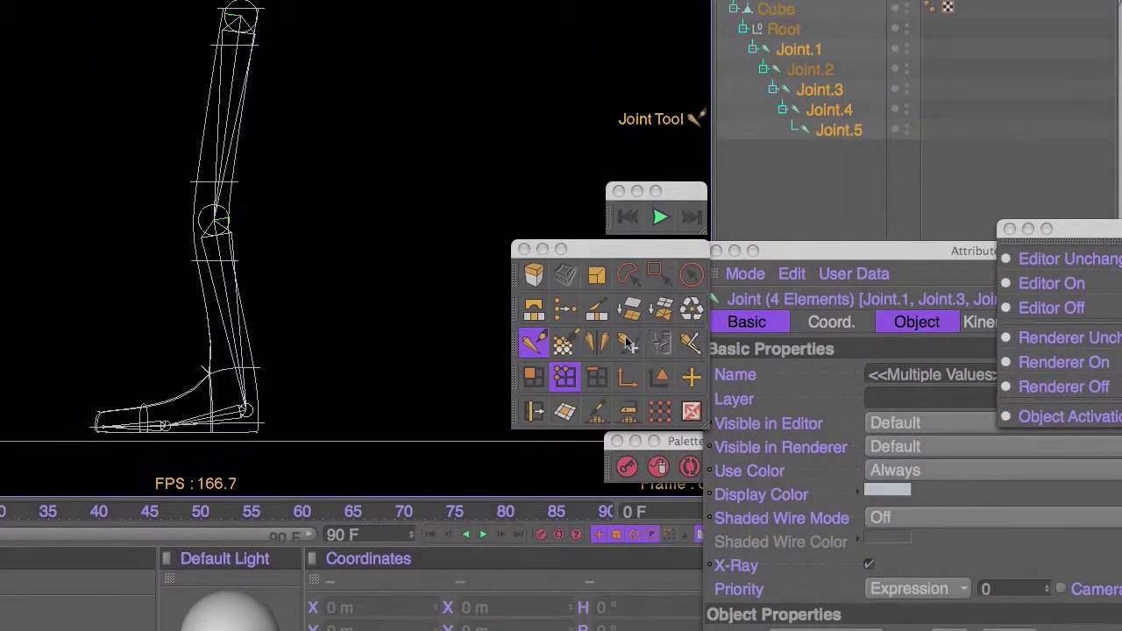
{"action": "left_click", "coordinate": [628, 324]}
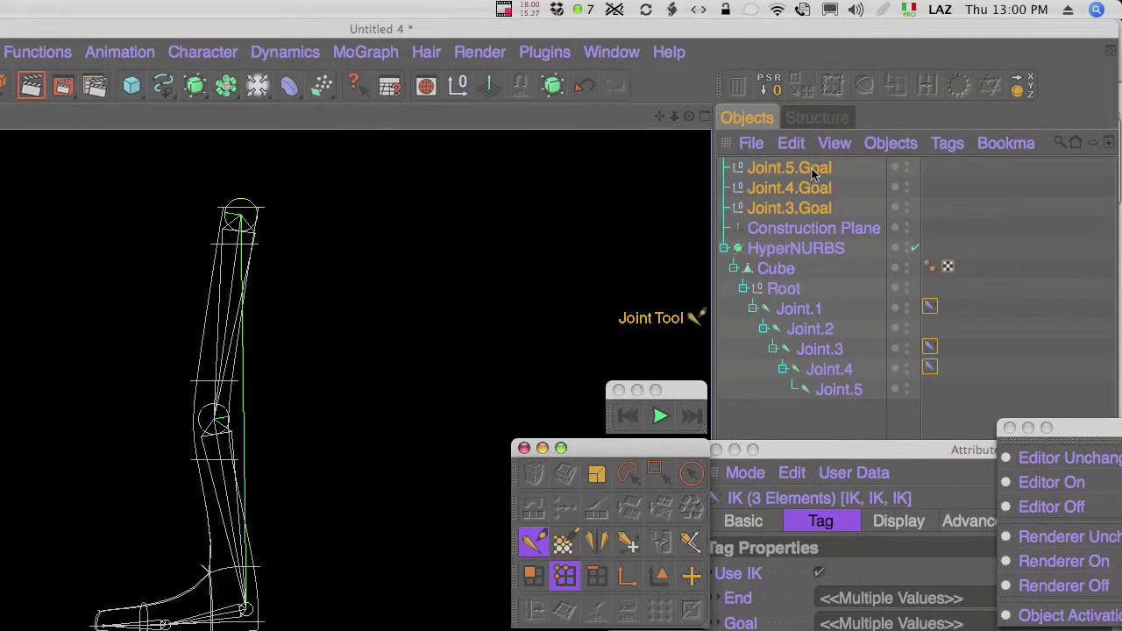
- Set the heading and pitch rotation of Joint.5.Goal, Joint.4.Goal and Joint.3.Goal to 0°
{"action": "left_click", "coordinate": [790, 175]}
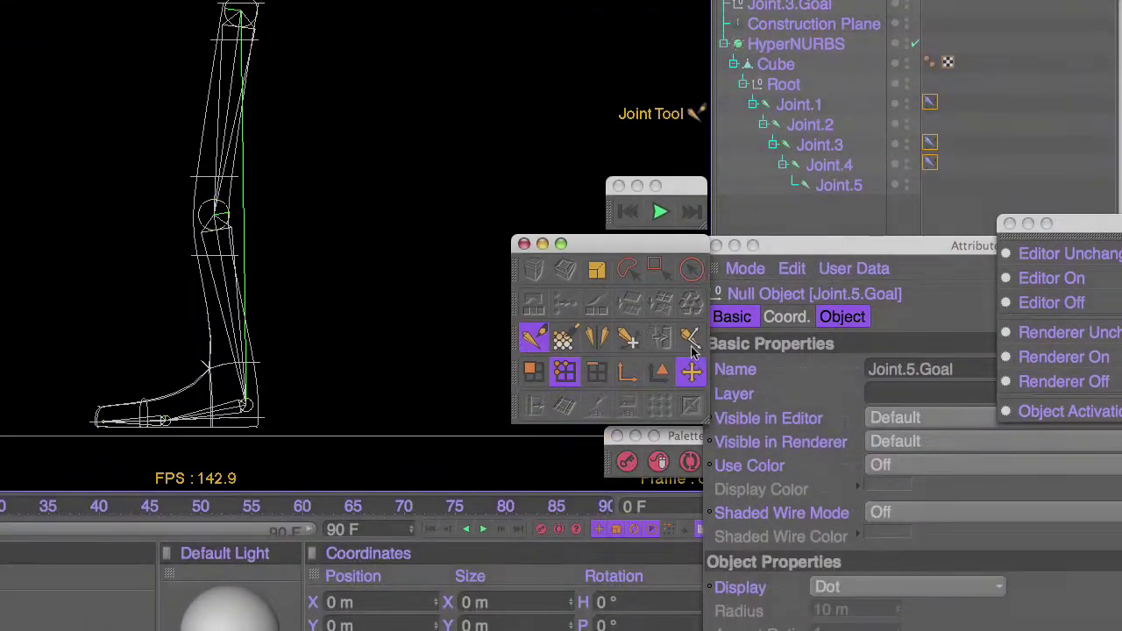
{"action": "key", "text": "e"}
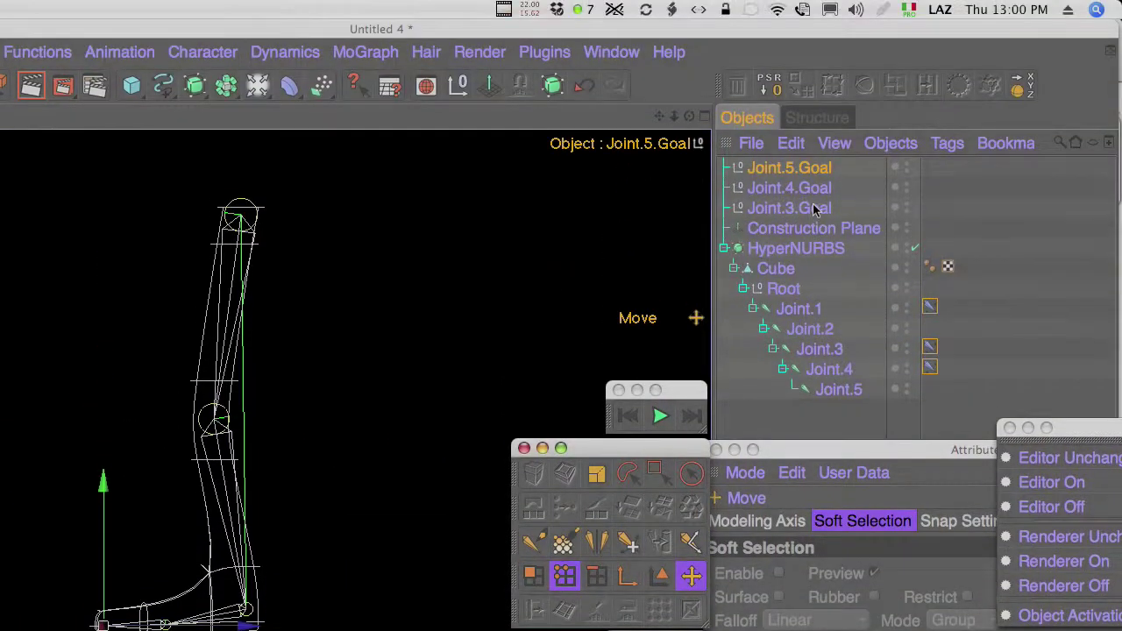
{"action": "left_click", "coordinate": [808, 210]}
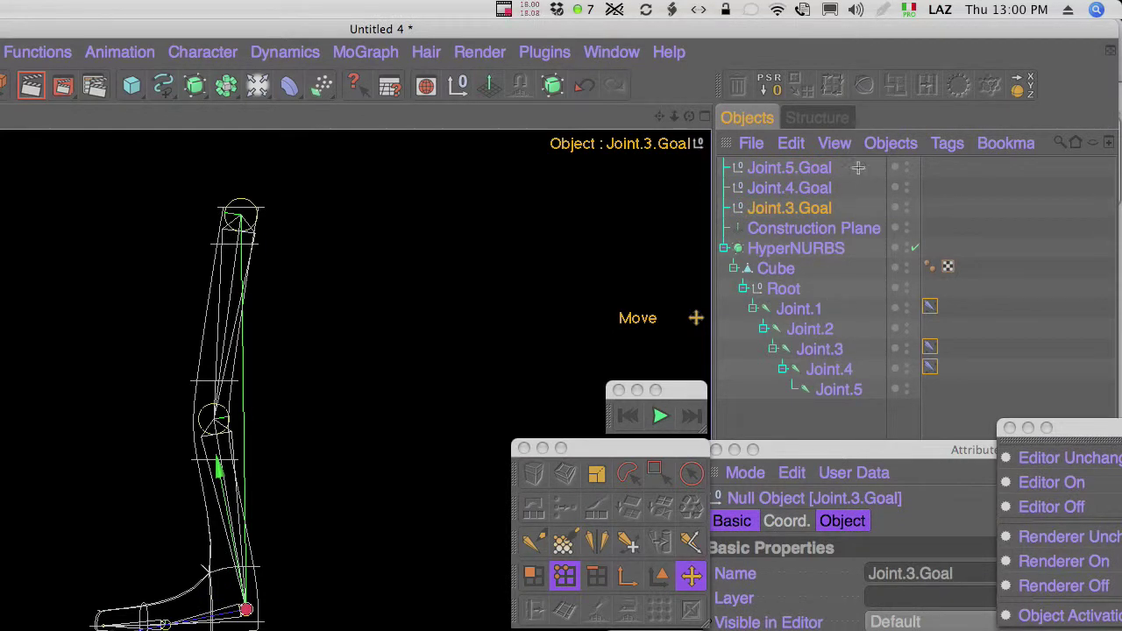
{"action": "left_click_drag", "start_coordinate": [871, 450], "coordinate": [698, 308]}
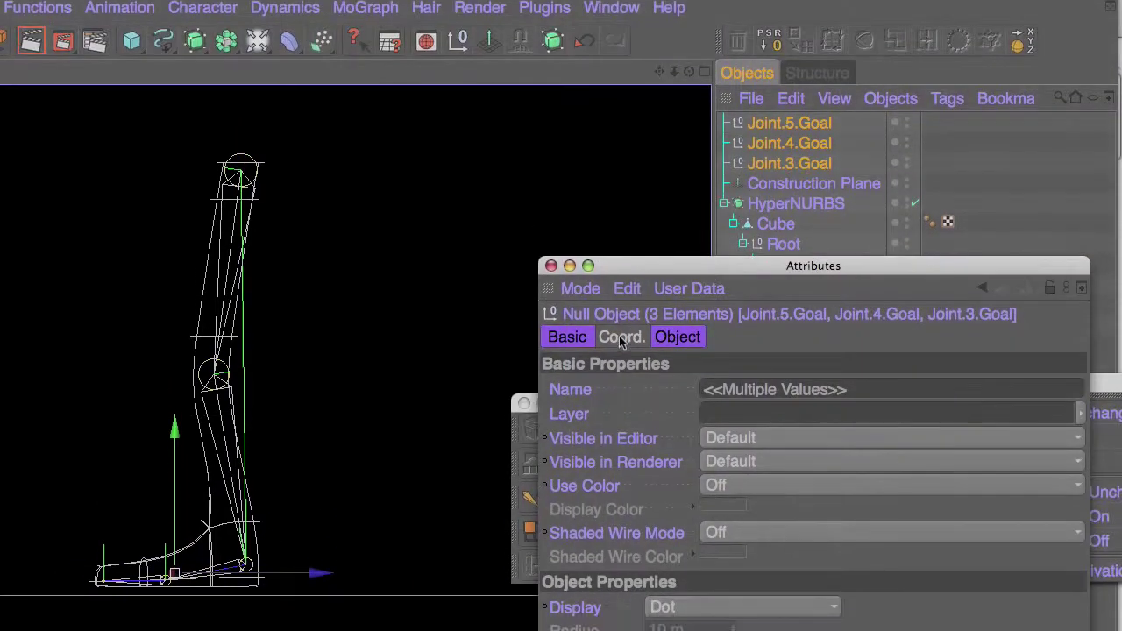
{"action": "left_click", "coordinate": [620, 341]}
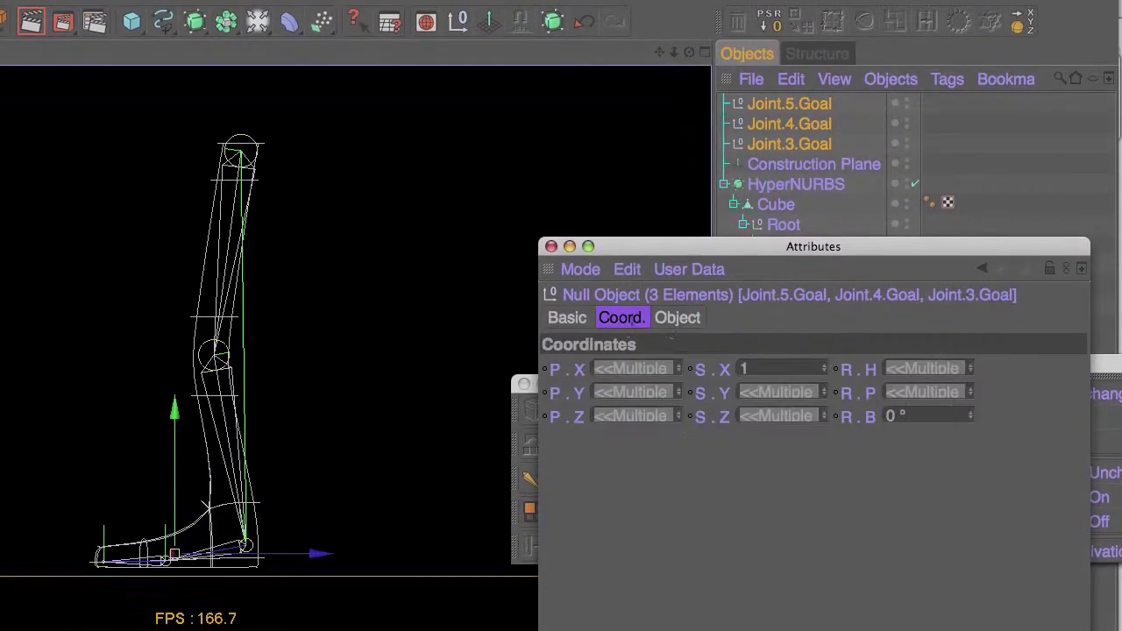
{"action": "left_click", "coordinate": [903, 389]}
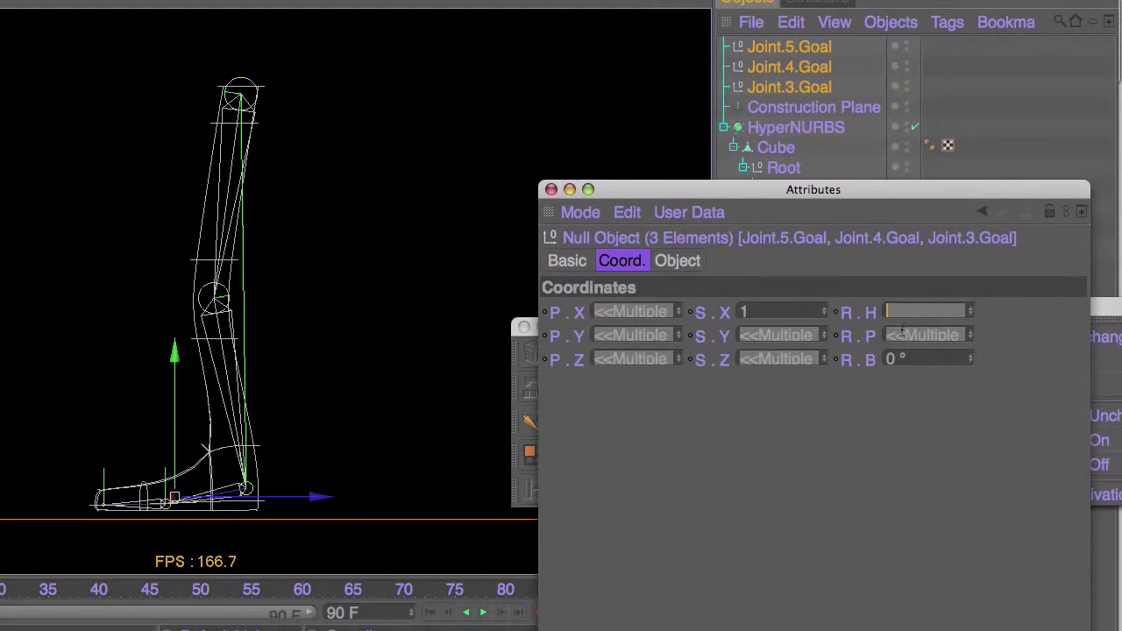
{"action": "type", "text": "0"}
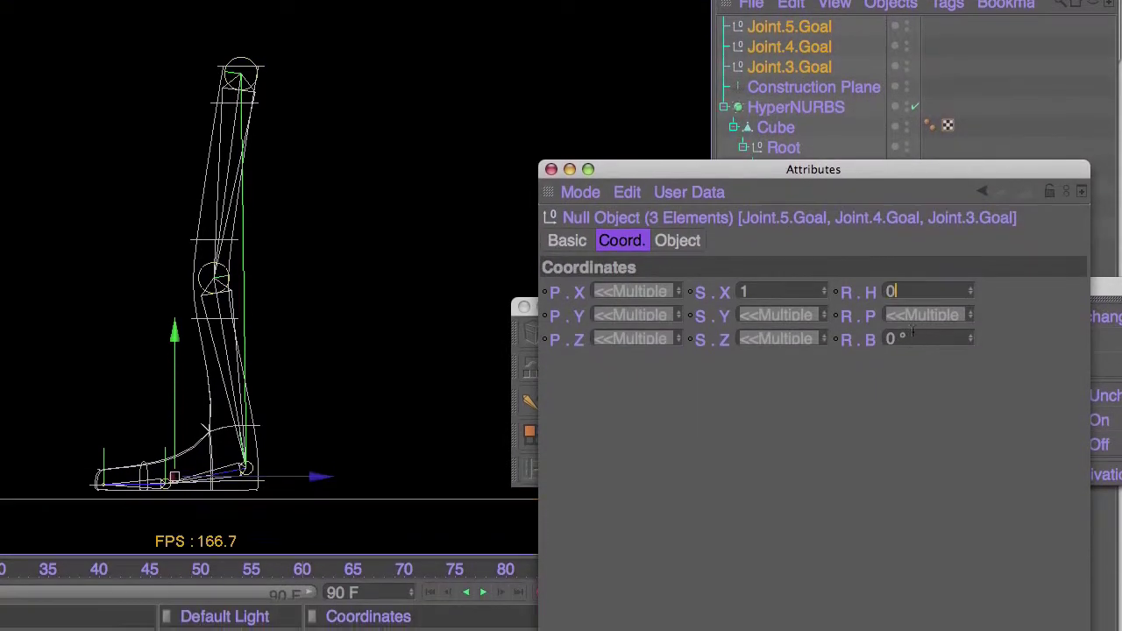
{"action": "key", "text": "Tab"}
{"action": "type", "text": "0"}
{"action": "key", "text": "Return"}
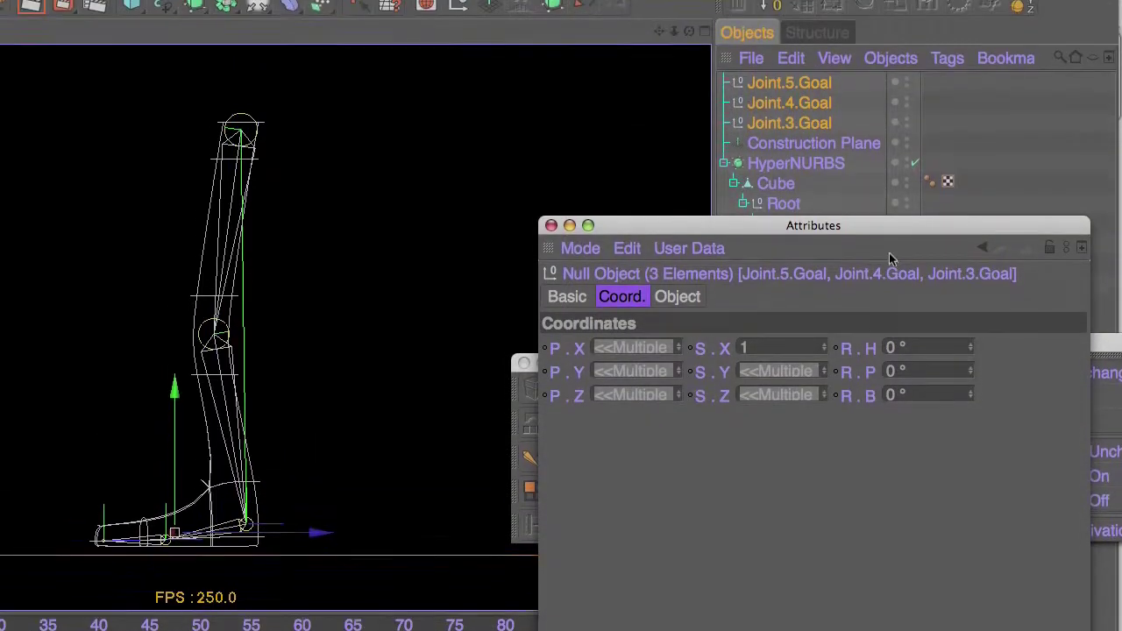
{"action": "left_click_drag", "start_coordinate": [889, 141], "coordinate": [1026, 290]}
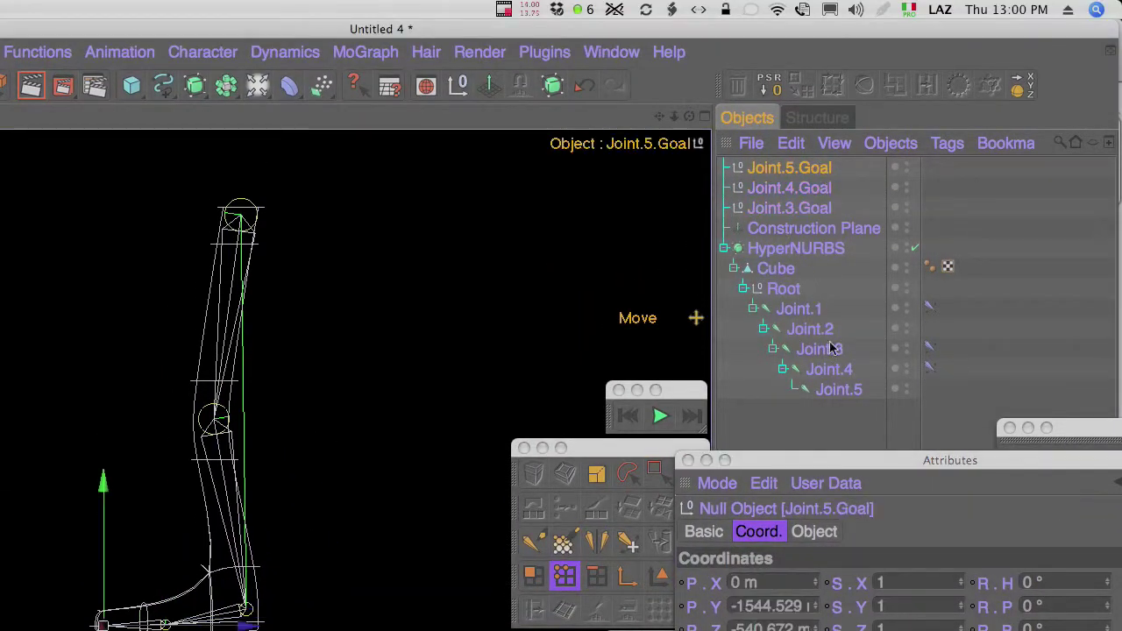
- Select the cube together with Joint.1 through Joint.5 and bind the mesh to the joints
{"action": "left_click_drag", "start_coordinate": [847, 419], "coordinate": [799, 314]}
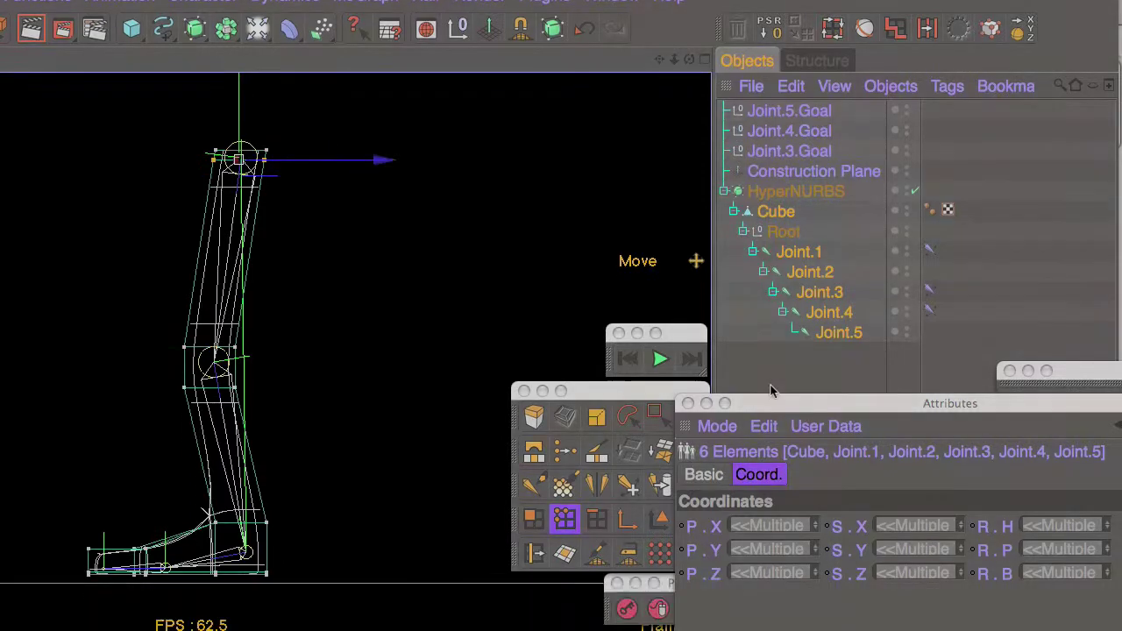
{"action": "left_click_drag", "start_coordinate": [796, 454], "coordinate": [884, 466]}
{"action": "left_click", "coordinate": [664, 533]}
{"action": "left_click", "coordinate": [660, 347]}
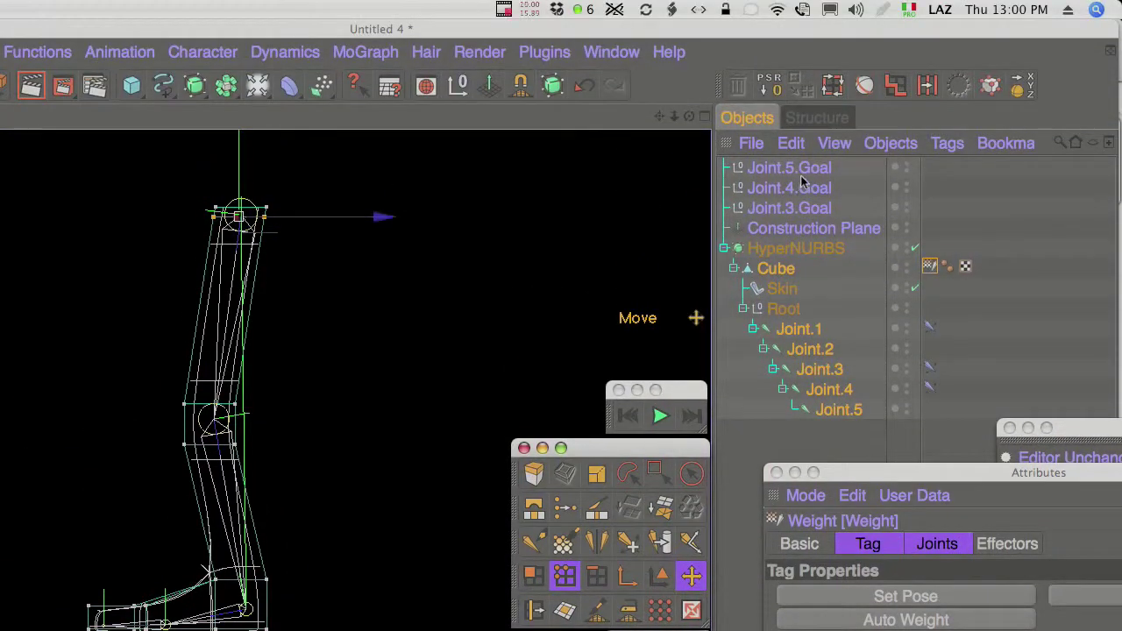
- Move Joint.3.Goal up about 14 m to test how the leg bends
{"action": "left_click", "coordinate": [776, 102]}
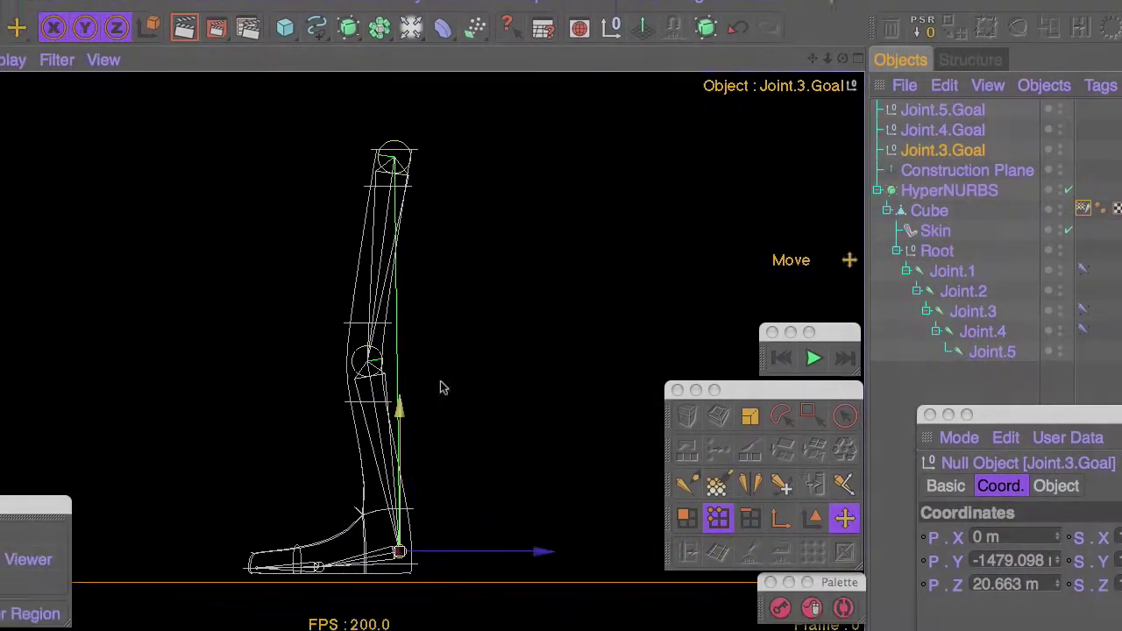
{"action": "mouse_move", "coordinate": [249, 460]}
{"action": "left_mouse_down"}
{"action": "mouse_move", "coordinate": [272, 435]}
{"action": "mouse_move", "coordinate": [252, 453]}
{"action": "left_mouse_up"}
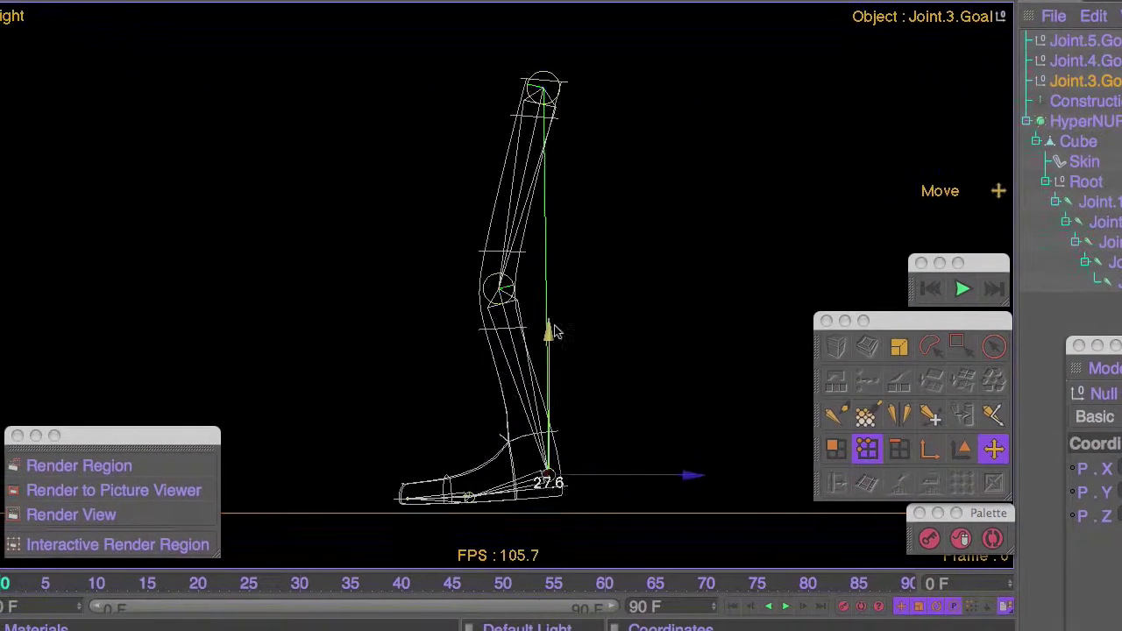
{"action": "mouse_move", "coordinate": [552, 331]}
{"action": "left_mouse_down"}
{"action": "mouse_move", "coordinate": [554, 348]}
{"action": "mouse_move", "coordinate": [554, 338]}
{"action": "left_mouse_up"}
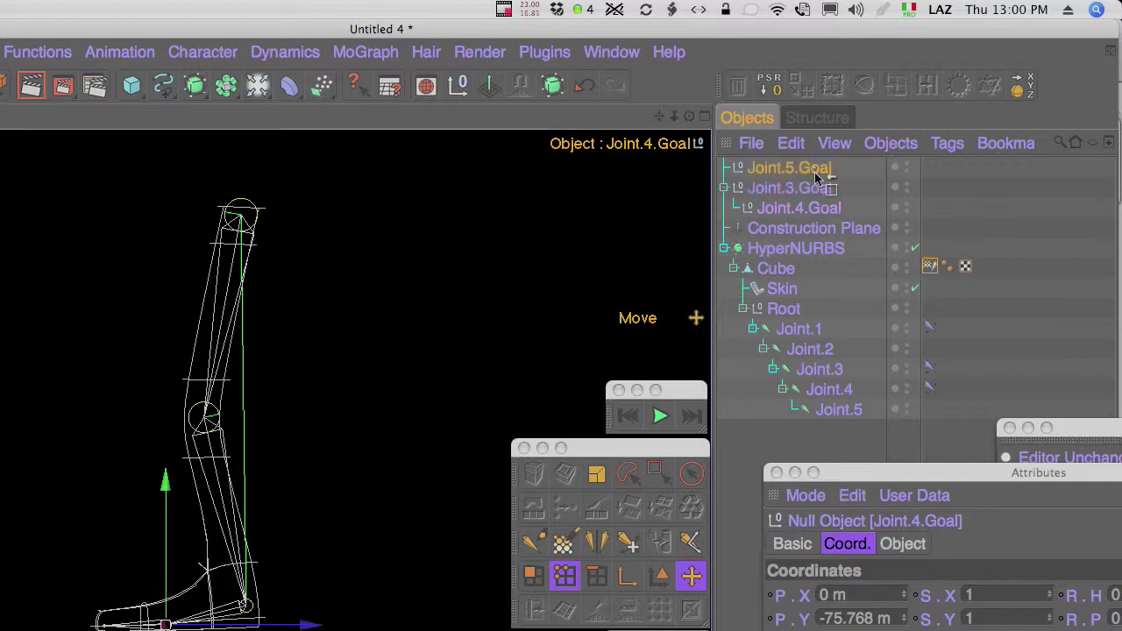
- Make Joint.4.Goal and Joint.5.Goal children of Joint.3.Goal and move Joint.3.Goal upward to bend the knee and lift the foot
{"action": "double_click", "coordinate": [809, 170]}
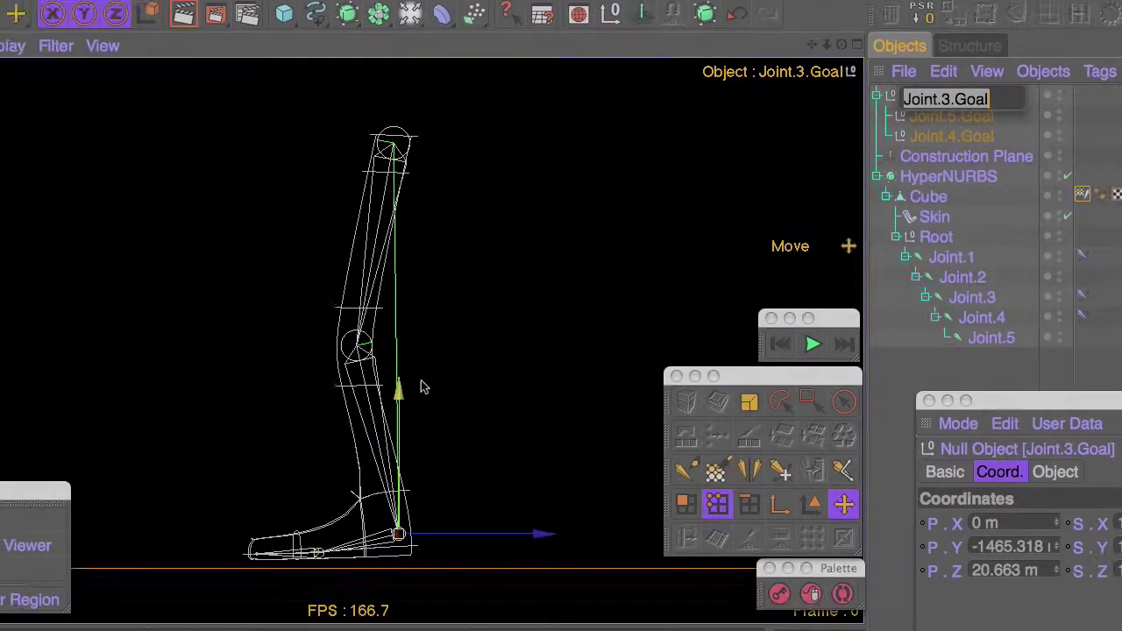
{"action": "mouse_move", "coordinate": [269, 459]}
{"action": "left_mouse_down"}
{"action": "mouse_move", "coordinate": [265, 417]}
{"action": "mouse_move", "coordinate": [263, 450]}
{"action": "left_mouse_up"}
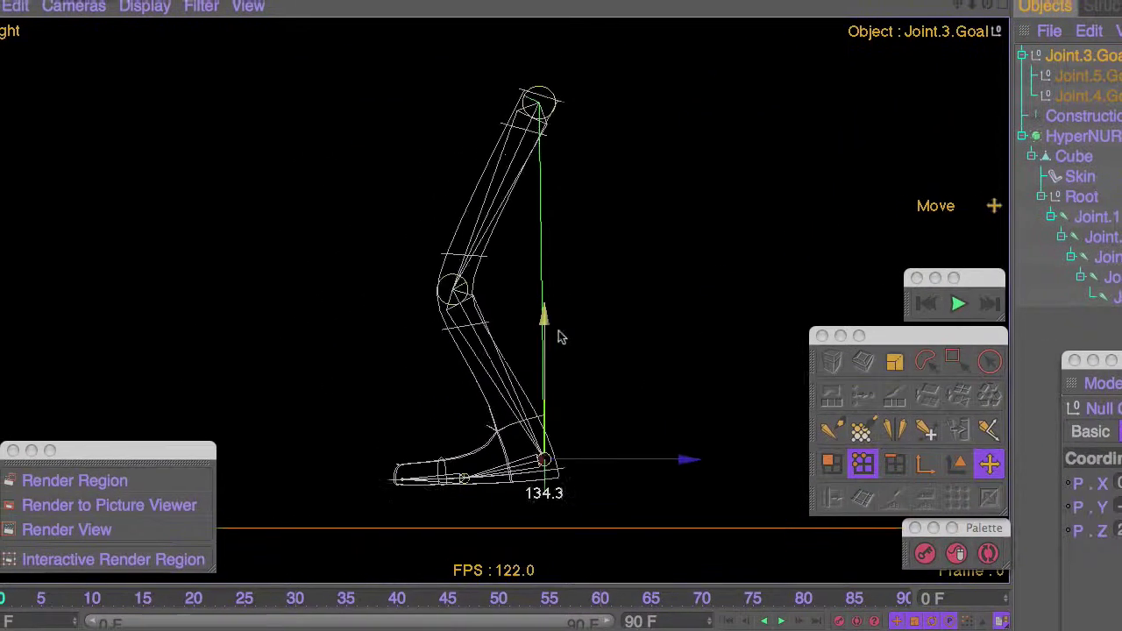
{"action": "mouse_move", "coordinate": [561, 337]}
{"action": "left_mouse_down"}
{"action": "mouse_move", "coordinate": [561, 306]}
{"action": "mouse_move", "coordinate": [561, 318]}
{"action": "left_mouse_up"}
- Rotate Joint.3.Goal around the heel so the toes tilt downward
{"action": "key", "text": "r"}
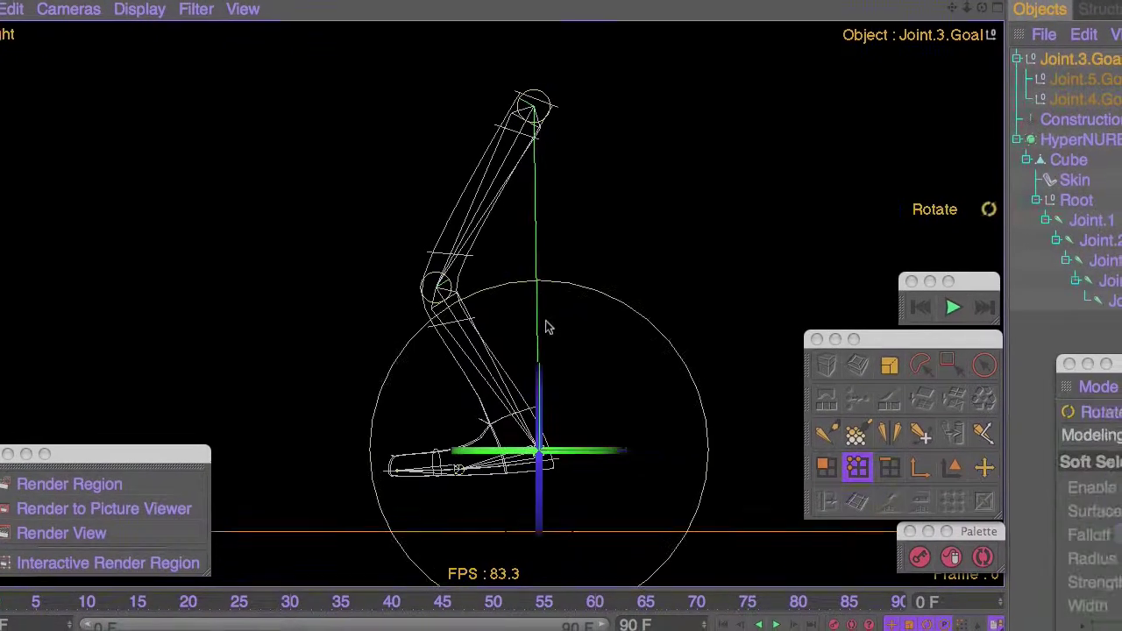
{"action": "mouse_move", "coordinate": [499, 287]}
{"action": "left_mouse_down"}
{"action": "mouse_move", "coordinate": [474, 296]}
{"action": "mouse_move", "coordinate": [494, 286]}
{"action": "left_mouse_up"}
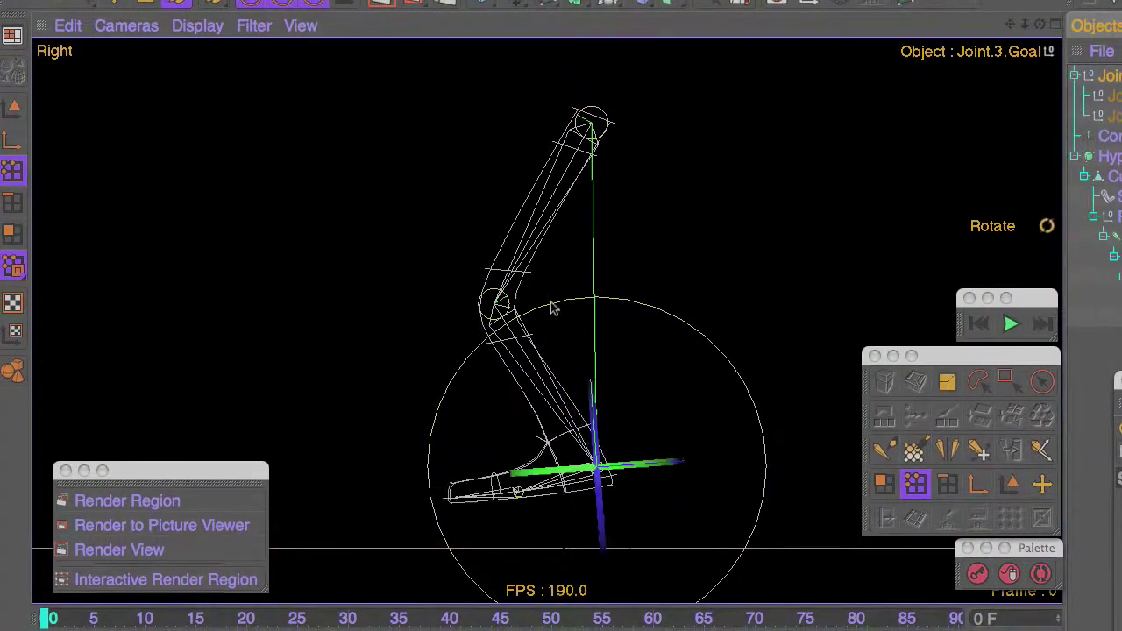
{"action": "left_click_drag", "start_coordinate": [552, 306], "coordinate": [511, 329]}
- Move Joint.5.Goal upward slightly to bend the toes at the ball of the foot
{"action": "left_click", "coordinate": [1101, 98]}
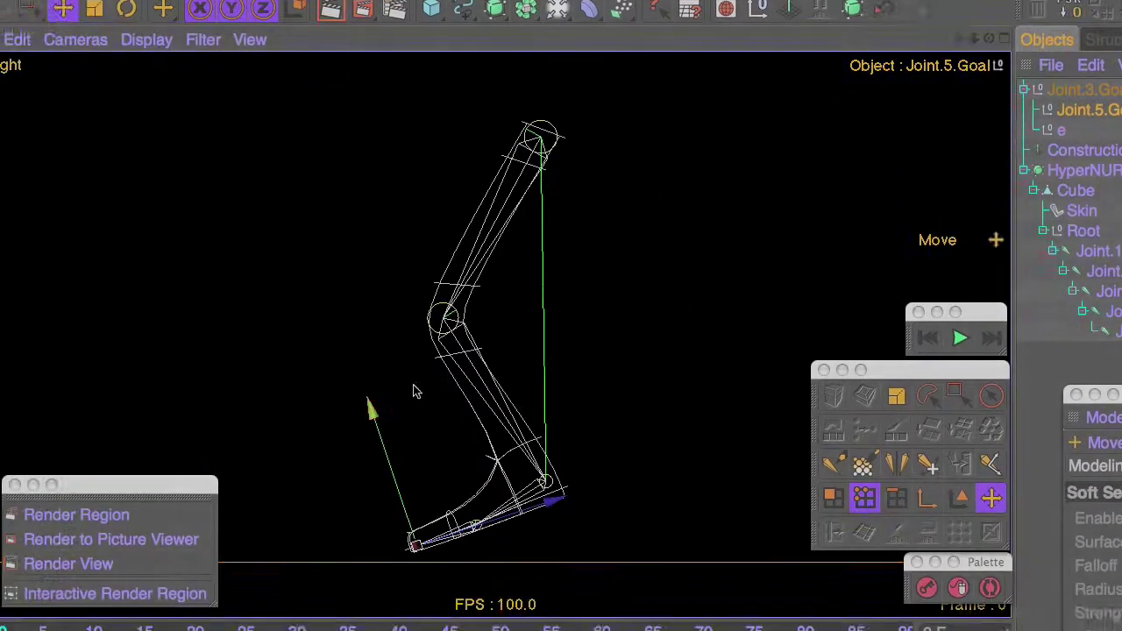
{"action": "mouse_move", "coordinate": [72, 480]}
{"action": "left_mouse_down"}
{"action": "mouse_move", "coordinate": [64, 452]}
{"action": "mouse_move", "coordinate": [66, 467]}
{"action": "left_mouse_up"}
{"action": "left_click_drag", "start_coordinate": [419, 342], "coordinate": [419, 329]}
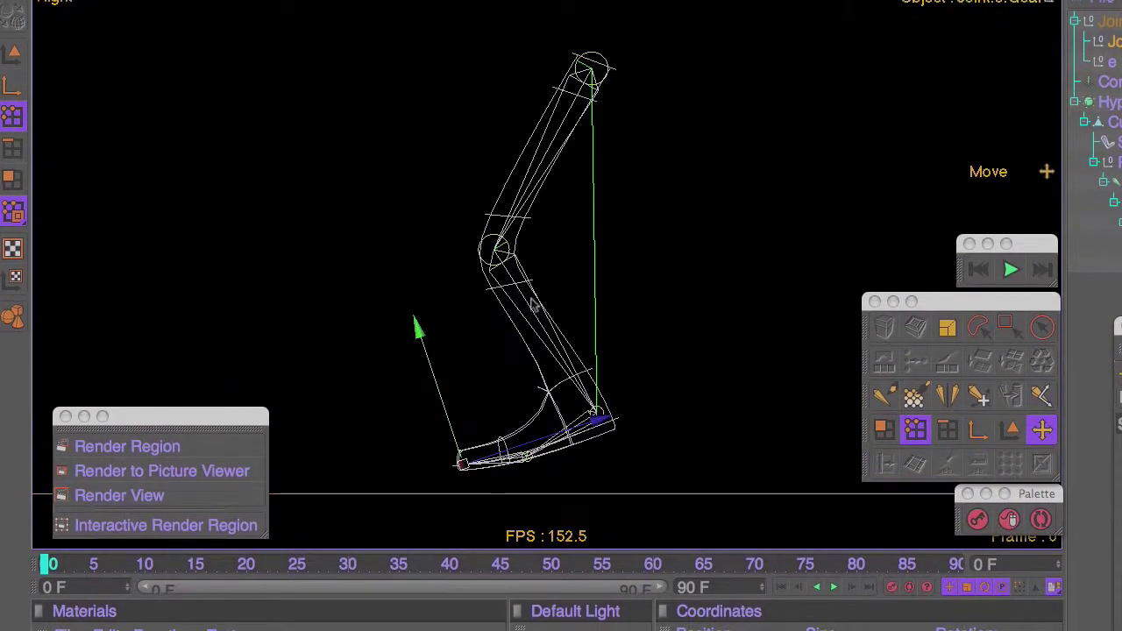